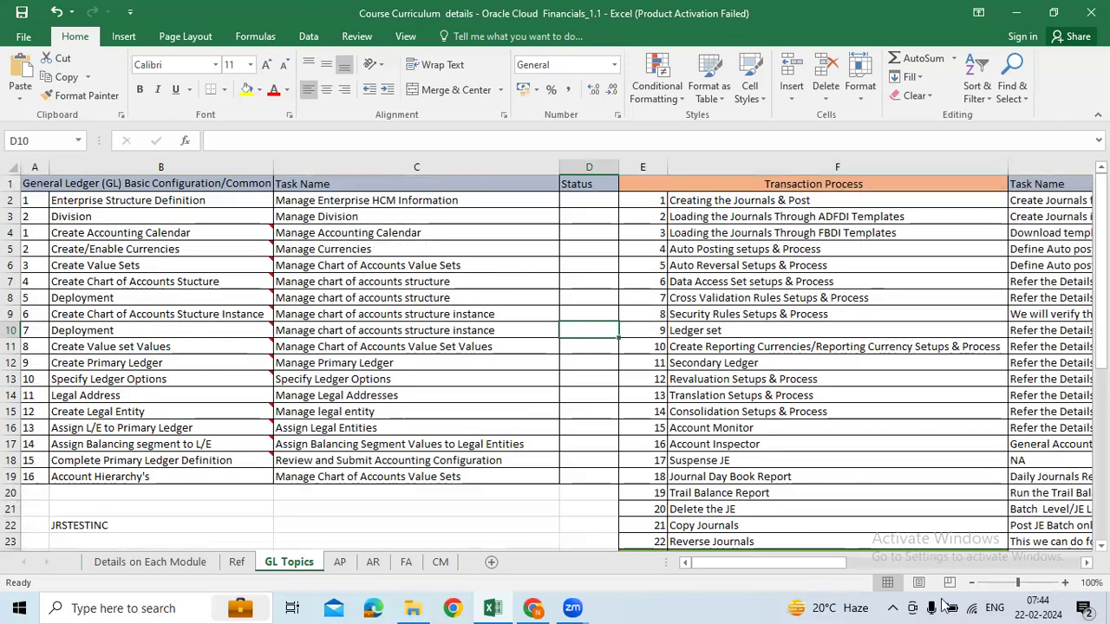
- Look through the AP, AR, FA and CM module sheets and return to the GL Topics sheet
{"action": "left_click", "coordinate": [339, 566]}
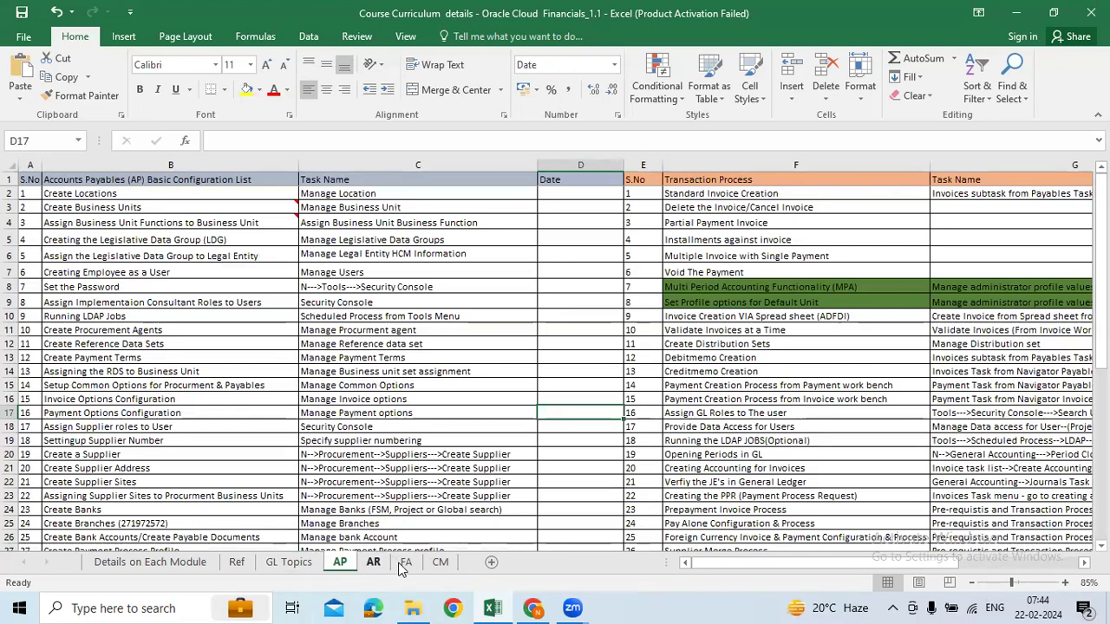
{"action": "left_click", "coordinate": [438, 565]}
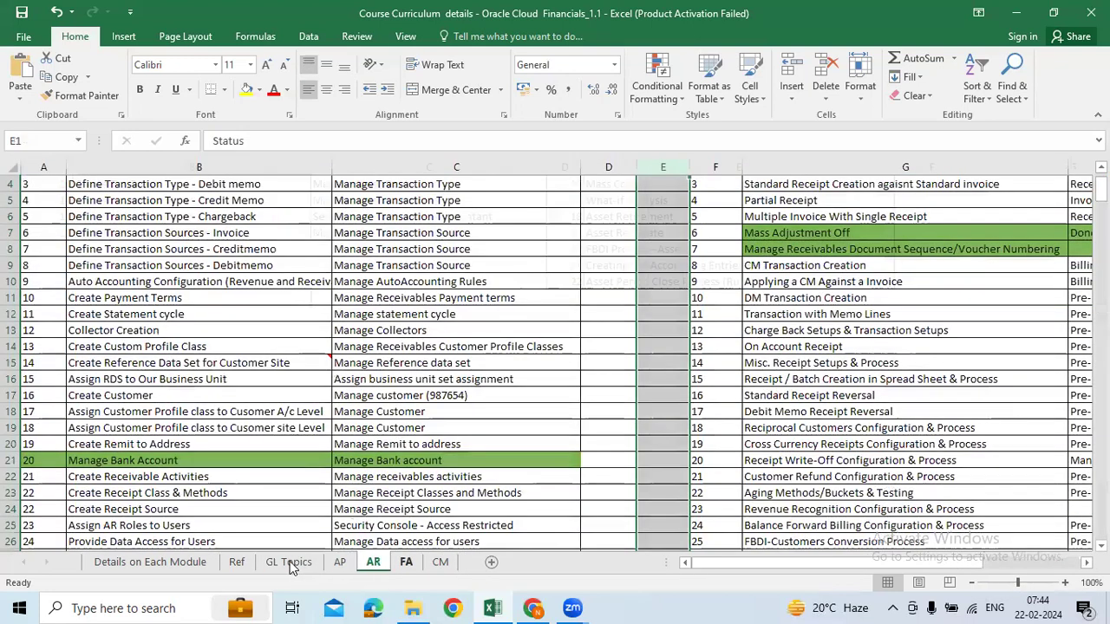
{"action": "left_click", "coordinate": [277, 565]}
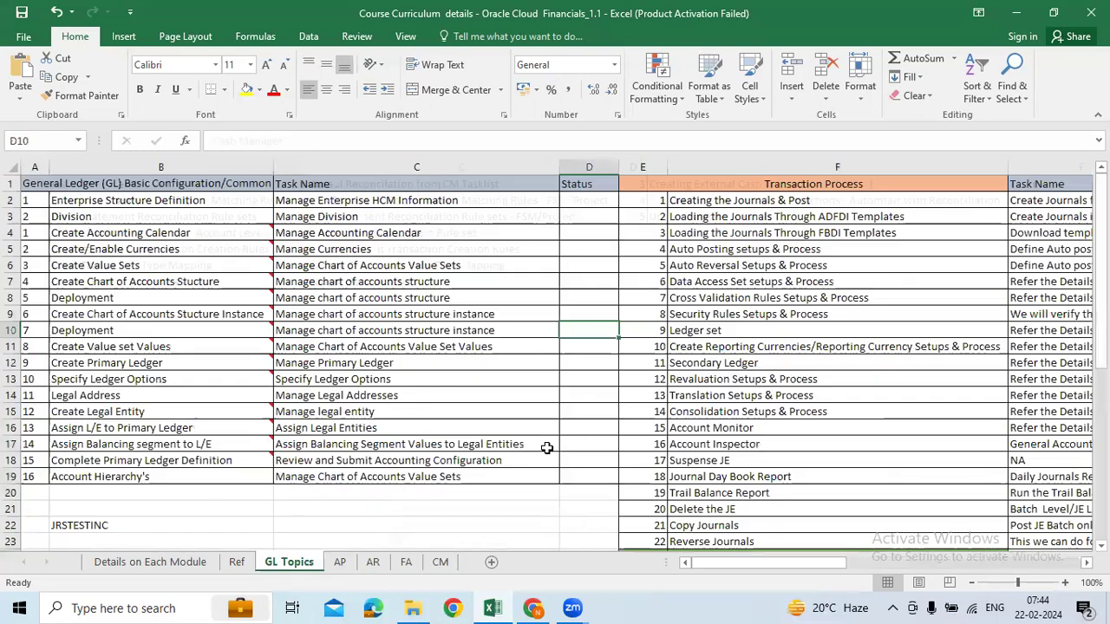
- Review the General Ledger basic configuration list in B2:B19 and read its full heading in A1
{"action": "left_click", "coordinate": [547, 448]}
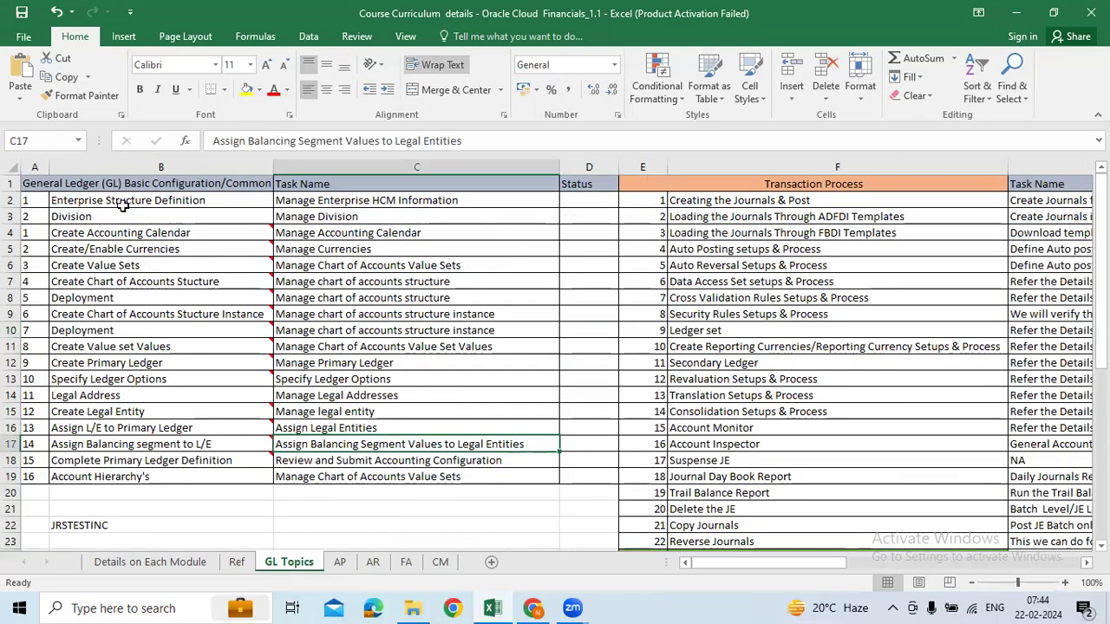
{"action": "left_click", "coordinate": [508, 292]}
{"action": "left_click_drag", "start_coordinate": [120, 202], "coordinate": [152, 482]}
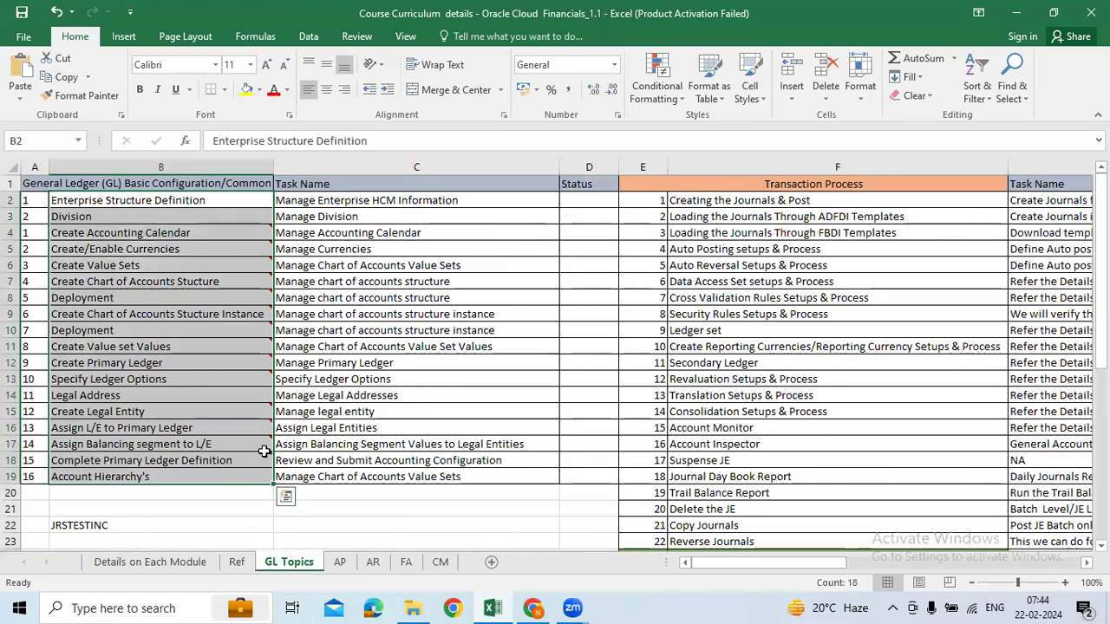
{"action": "left_click", "coordinate": [364, 412]}
{"action": "left_click_drag", "start_coordinate": [122, 200], "coordinate": [204, 464]}
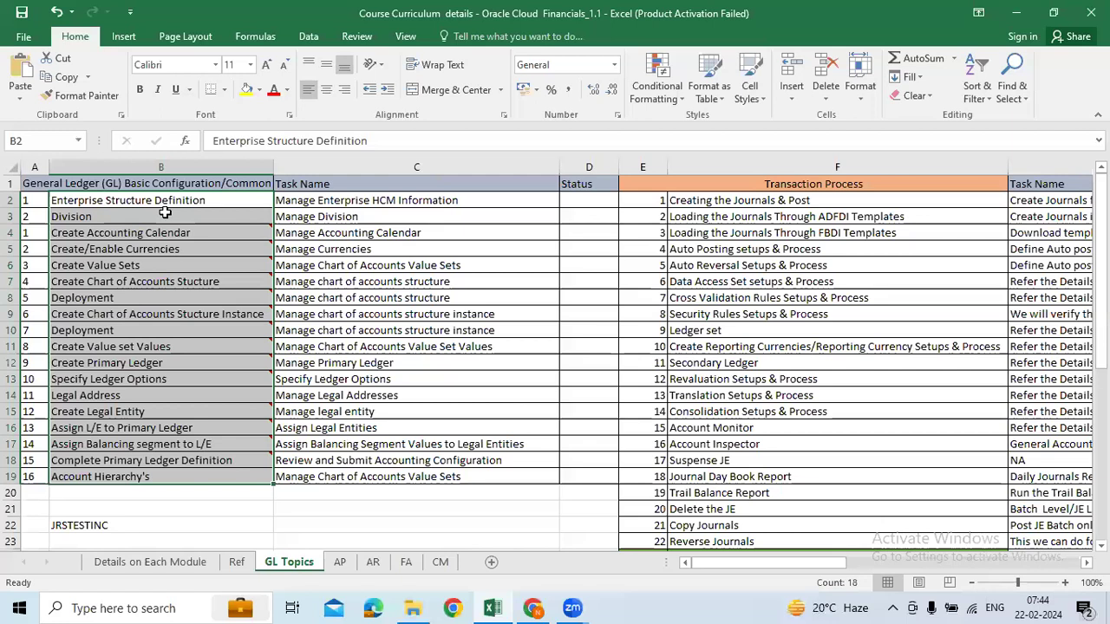
{"action": "left_click", "coordinate": [156, 184]}
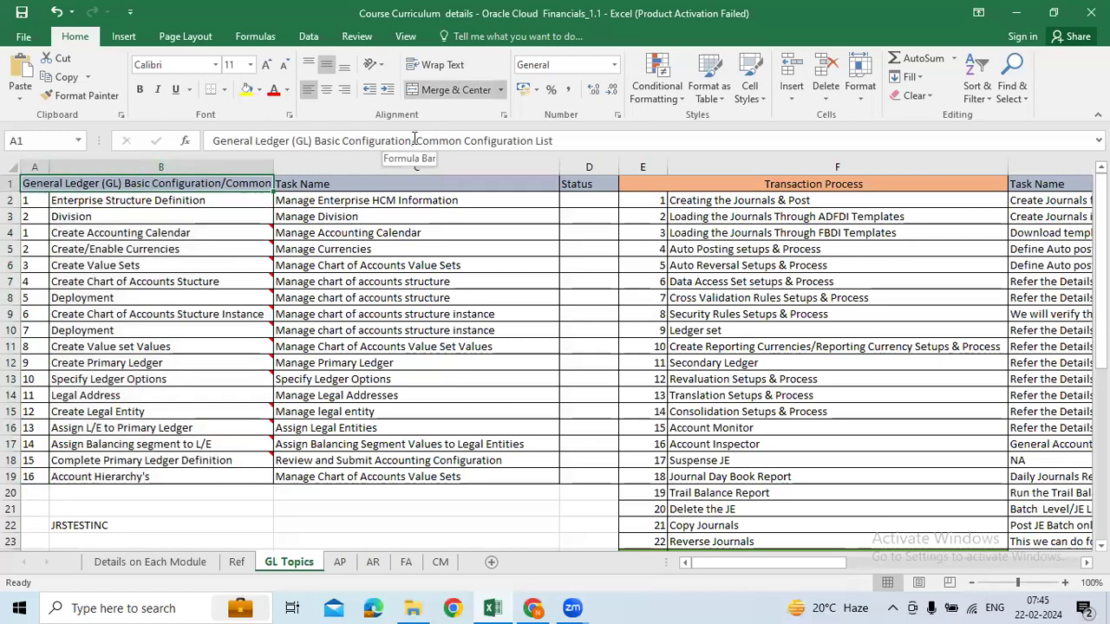
{"action": "left_click", "coordinate": [405, 392]}
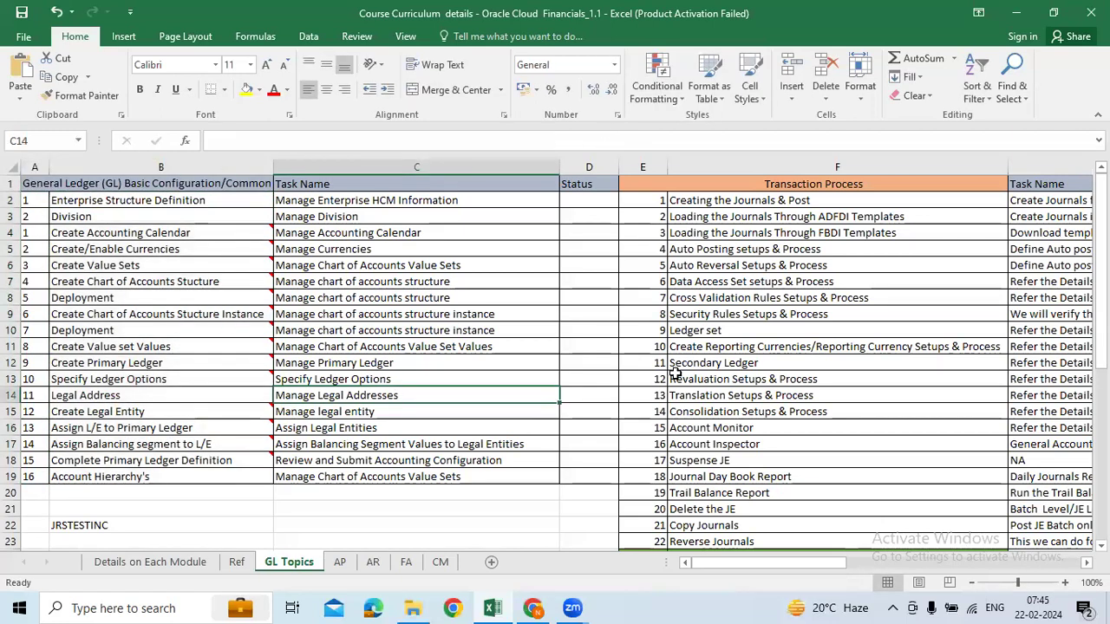
- Compare the General Ledger configuration steps in B2:B19 with the transaction processes in F2:F25
{"action": "left_click", "coordinate": [688, 456]}
{"action": "left_click_drag", "start_coordinate": [161, 200], "coordinate": [160, 479]}
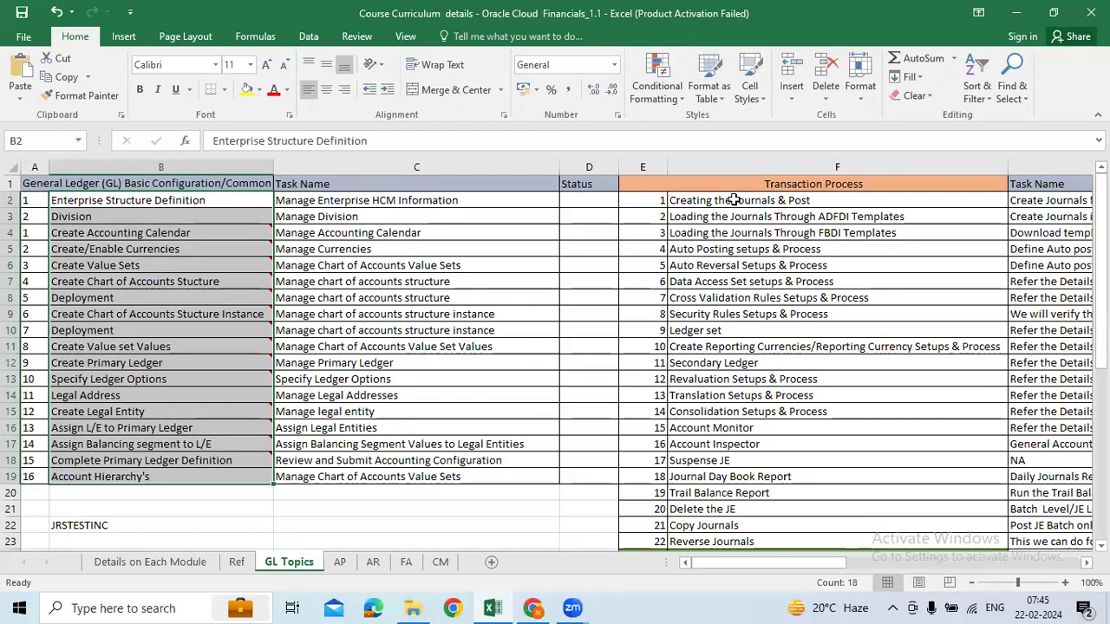
{"action": "left_click_drag", "start_coordinate": [735, 202], "coordinate": [797, 476]}
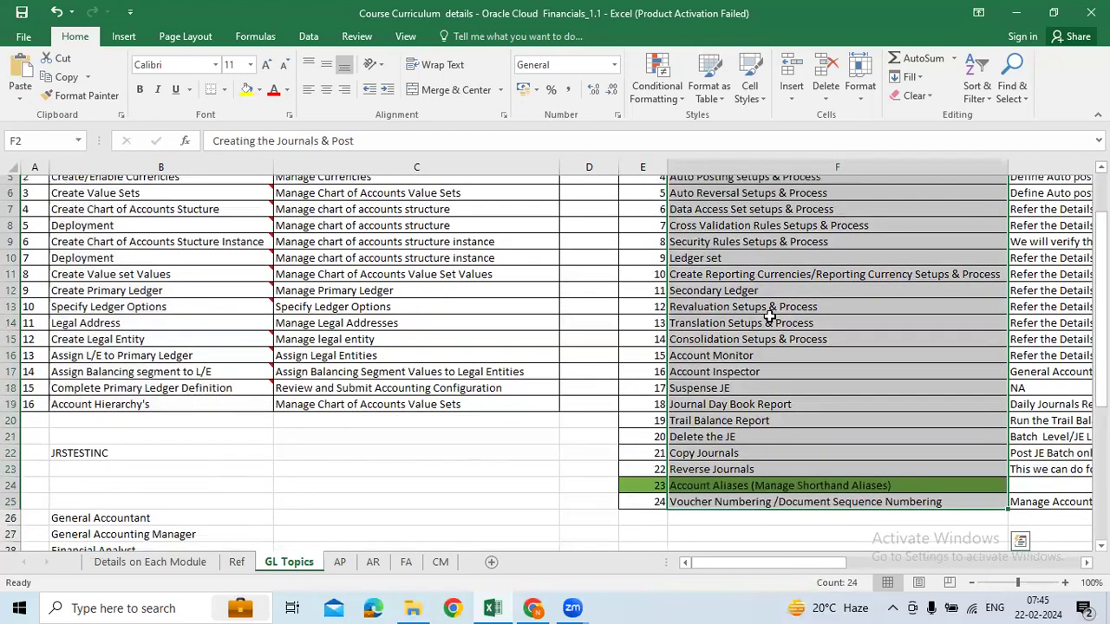
{"action": "scroll", "coordinate": [770, 330], "scroll_direction": "up", "scroll_amount": 2}
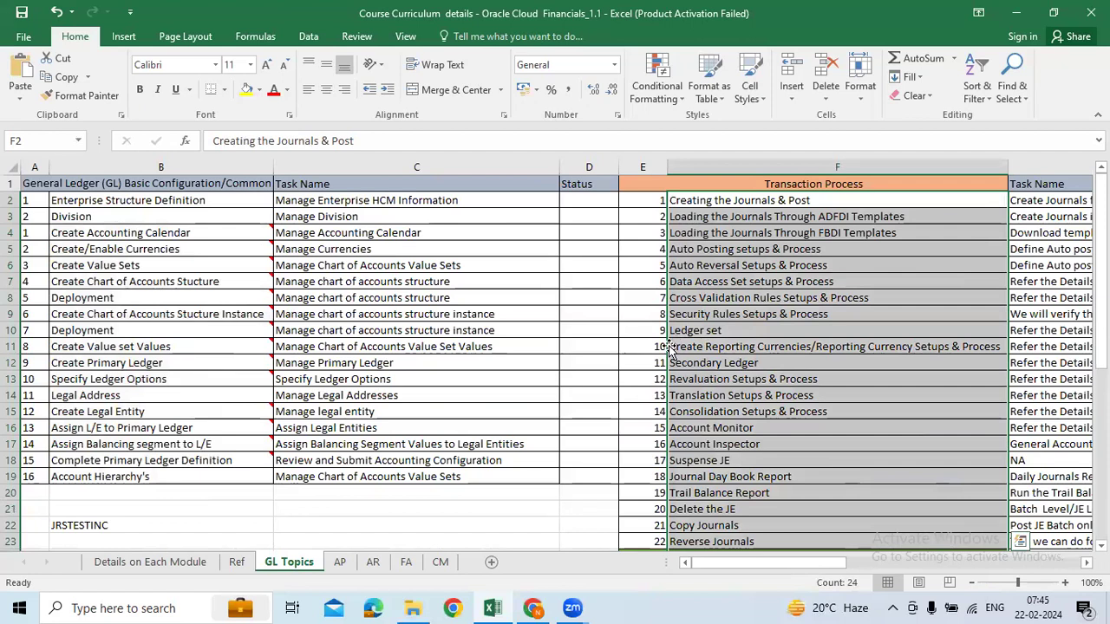
{"action": "left_click", "coordinate": [294, 267]}
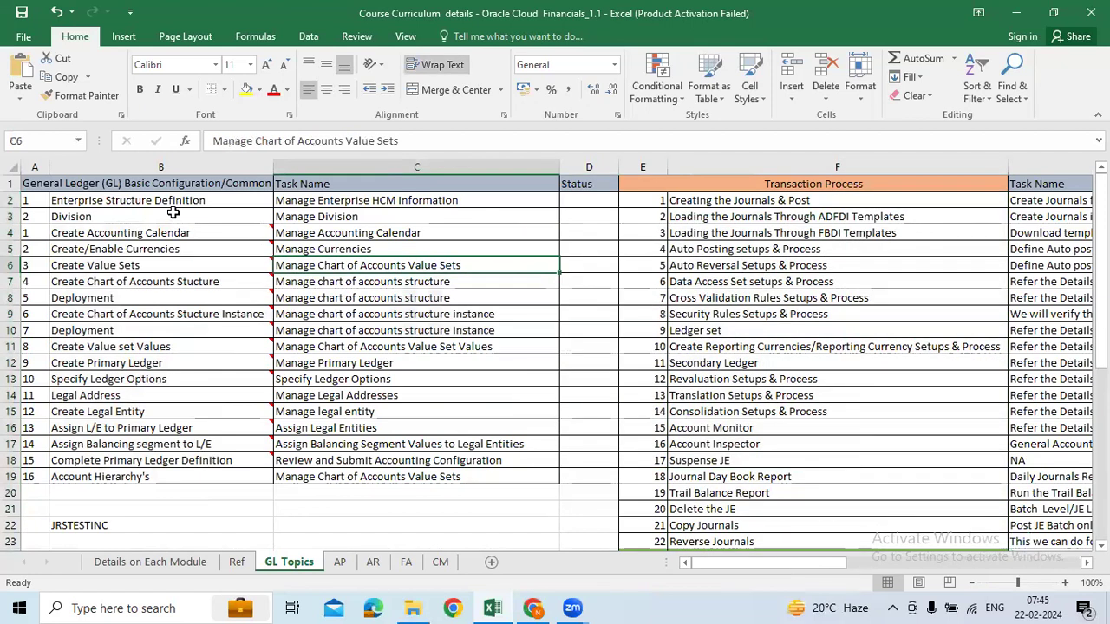
{"action": "left_click", "coordinate": [163, 202]}
{"action": "left_click_drag", "start_coordinate": [165, 214], "coordinate": [170, 467]}
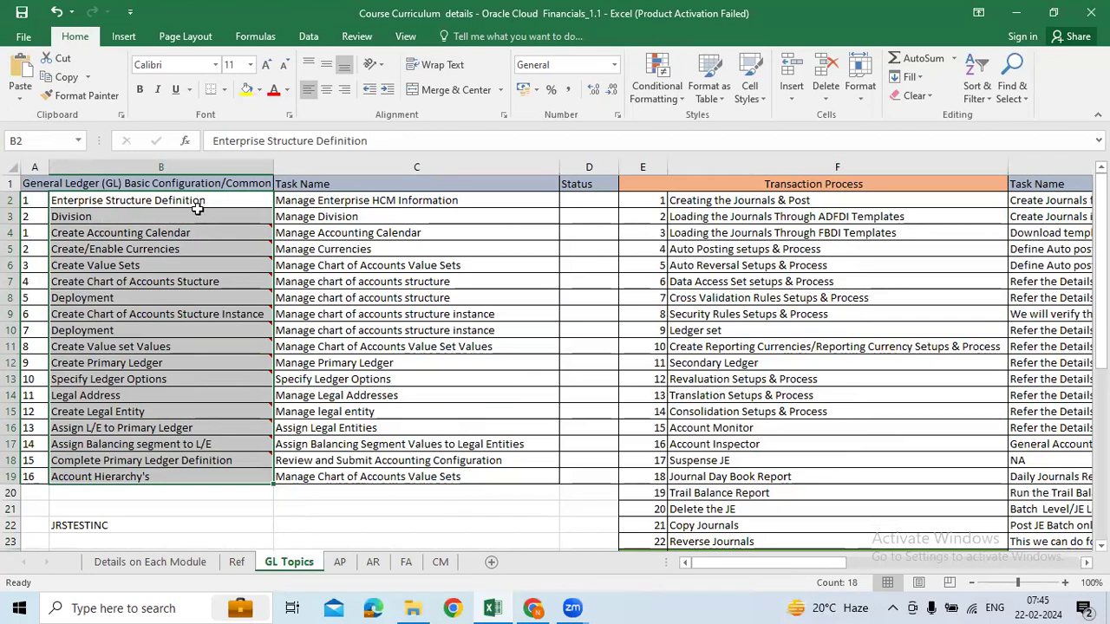
- Examine the Accounts Payables configuration and transaction process lists on the AP sheet, highlighting B3:F35
{"action": "left_click", "coordinate": [341, 564]}
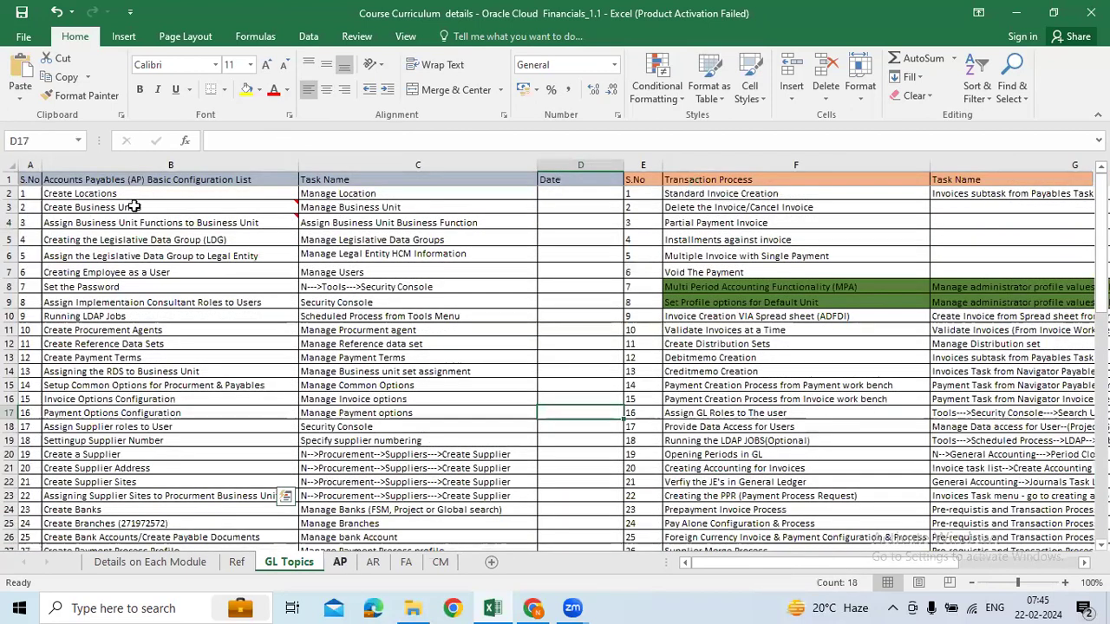
{"action": "left_click_drag", "start_coordinate": [161, 207], "coordinate": [840, 441]}
{"action": "scroll", "coordinate": [781, 434], "scroll_direction": "down", "scroll_amount": 4}
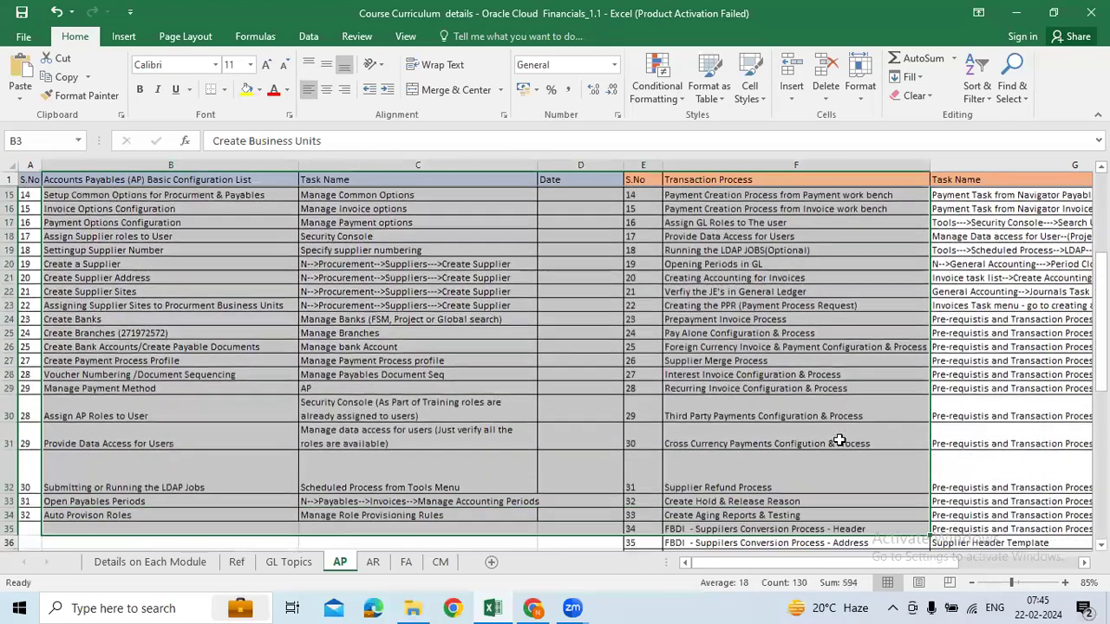
- Compare the configuration and transaction topics on the GL Topics sheet with the configuration list on the AP sheet
{"action": "left_click", "coordinate": [284, 564]}
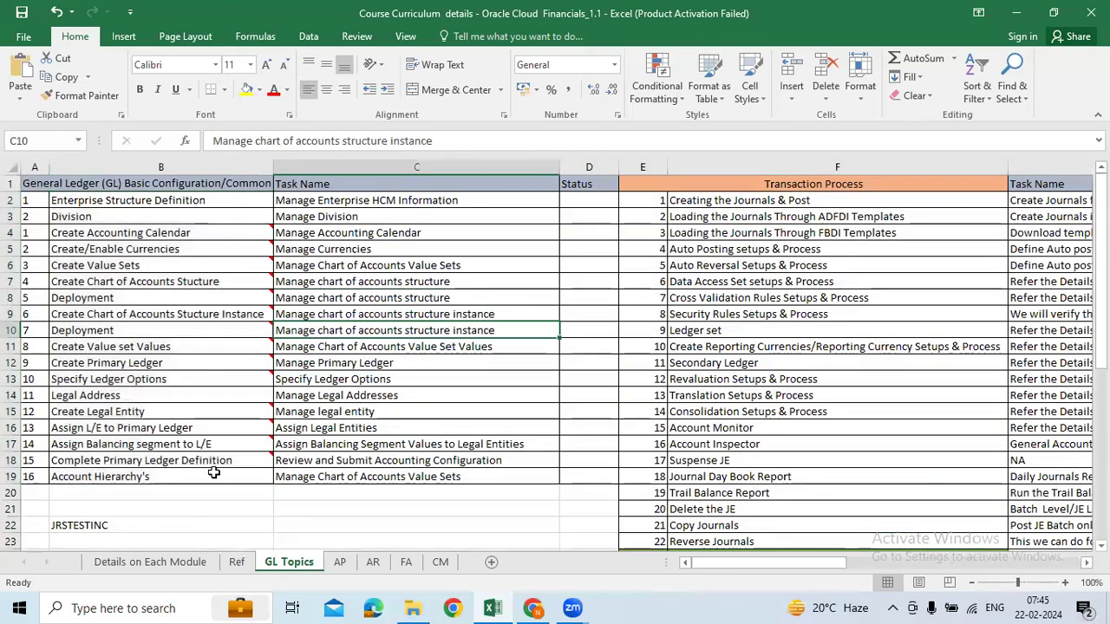
{"action": "left_click_drag", "start_coordinate": [174, 200], "coordinate": [174, 249]}
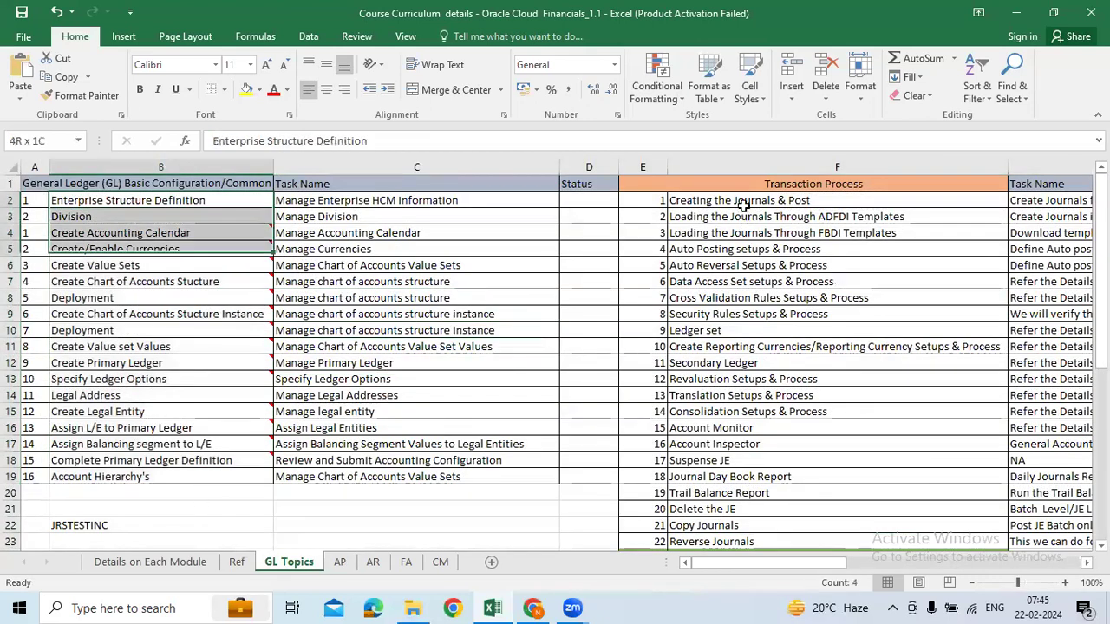
{"action": "left_click_drag", "start_coordinate": [744, 200], "coordinate": [744, 492]}
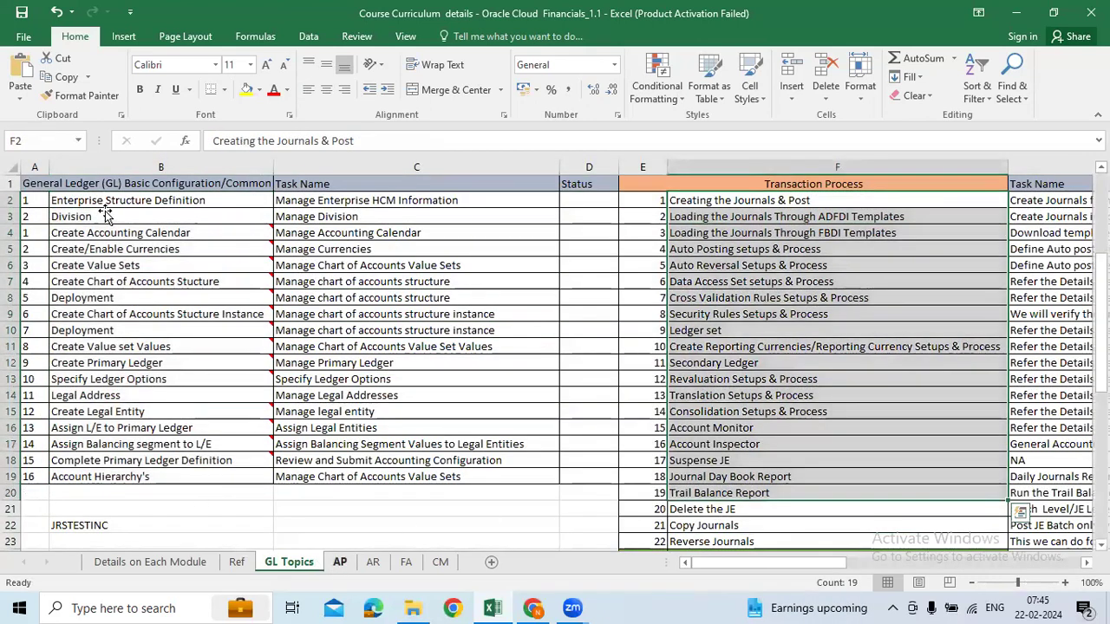
{"action": "key", "text": "ctrl+Page_Down"}
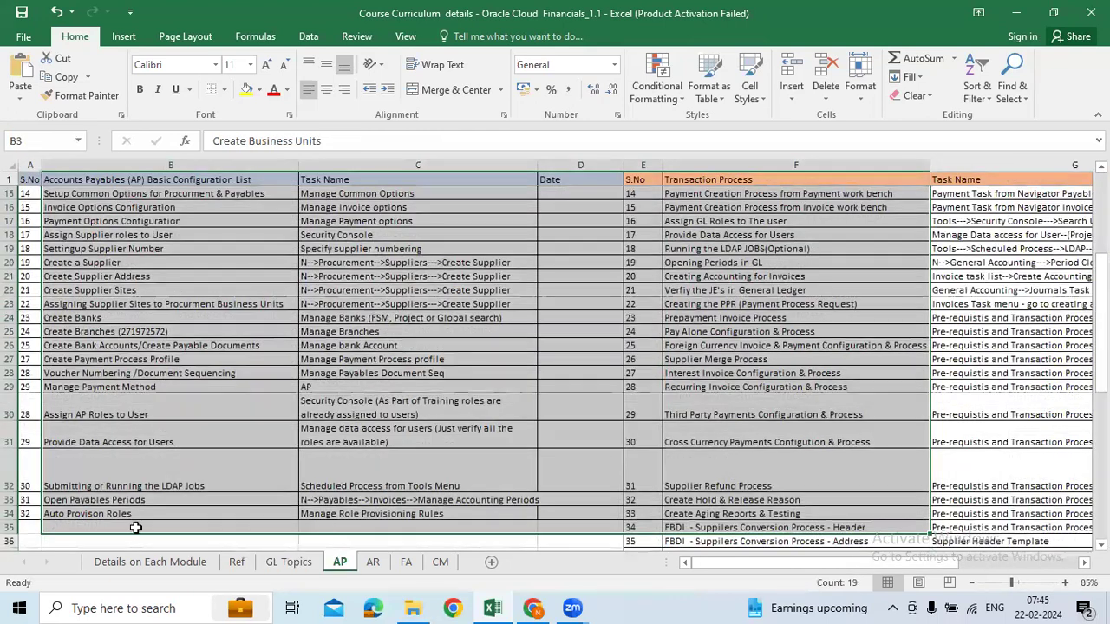
{"action": "scroll", "coordinate": [284, 566], "scroll_direction": "up", "scroll_amount": 5}
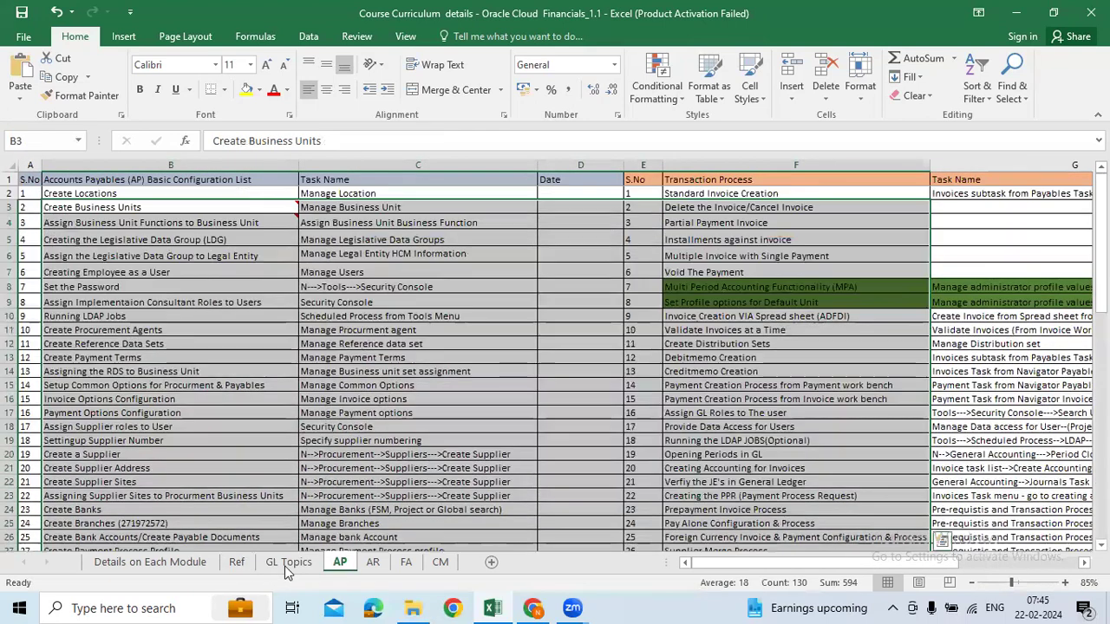
{"action": "left_click", "coordinate": [156, 272]}
{"action": "left_click_drag", "start_coordinate": [130, 193], "coordinate": [130, 524]}
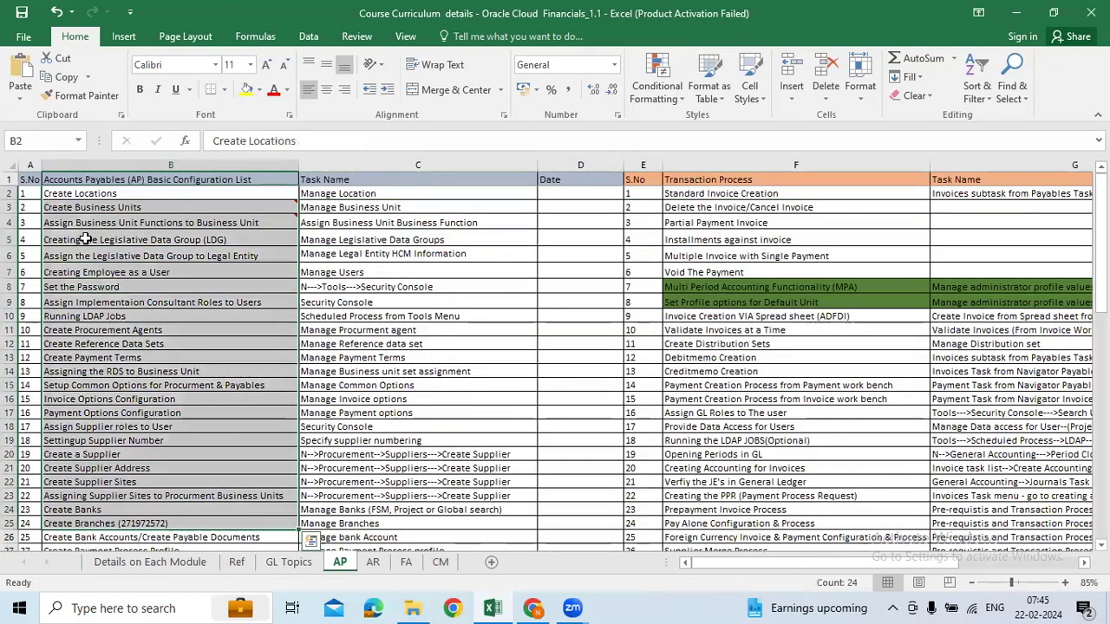
- Return to the GL Topics sheet and review the configuration steps with their task names in A2:C19
{"action": "key", "text": "ctrl+Page_Up"}
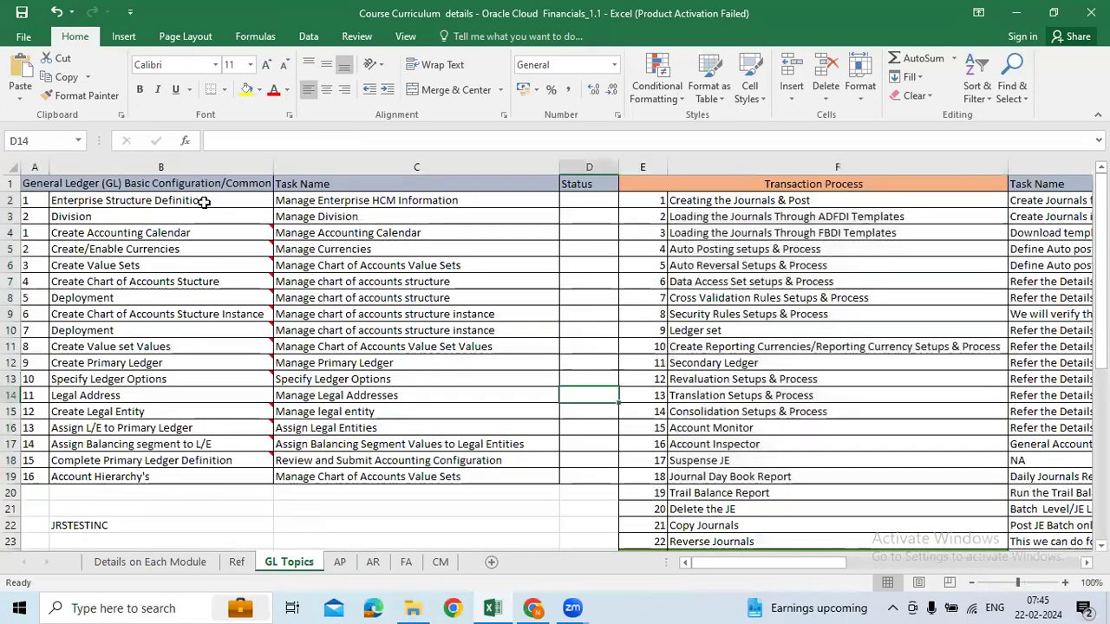
{"action": "left_click_drag", "start_coordinate": [204, 200], "coordinate": [161, 461]}
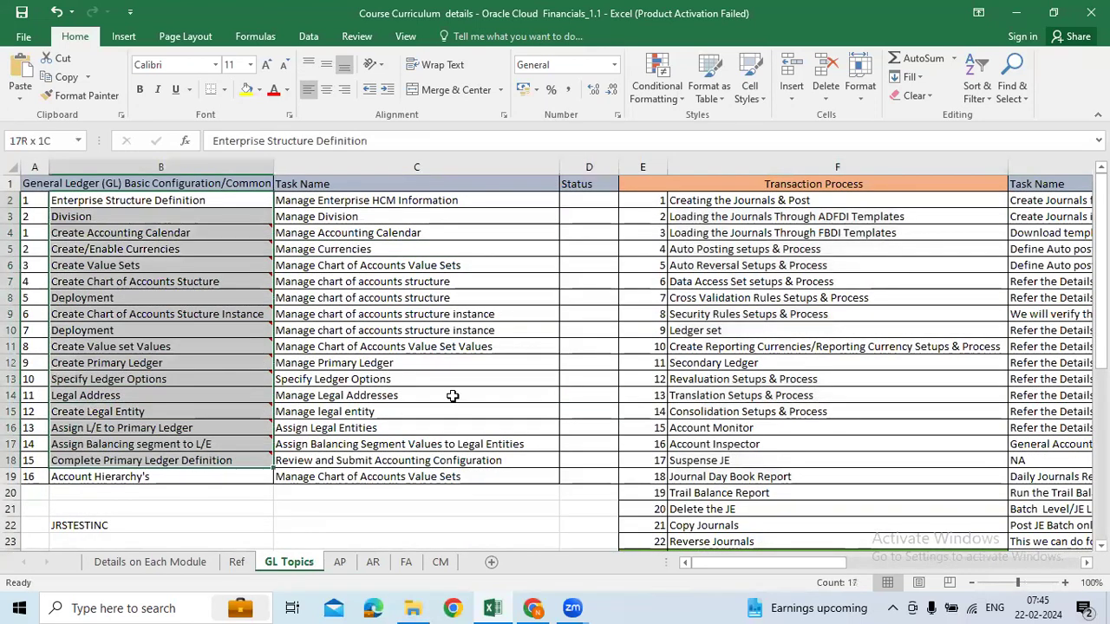
{"action": "left_click", "coordinate": [425, 379]}
{"action": "left_click_drag", "start_coordinate": [245, 207], "coordinate": [233, 476]}
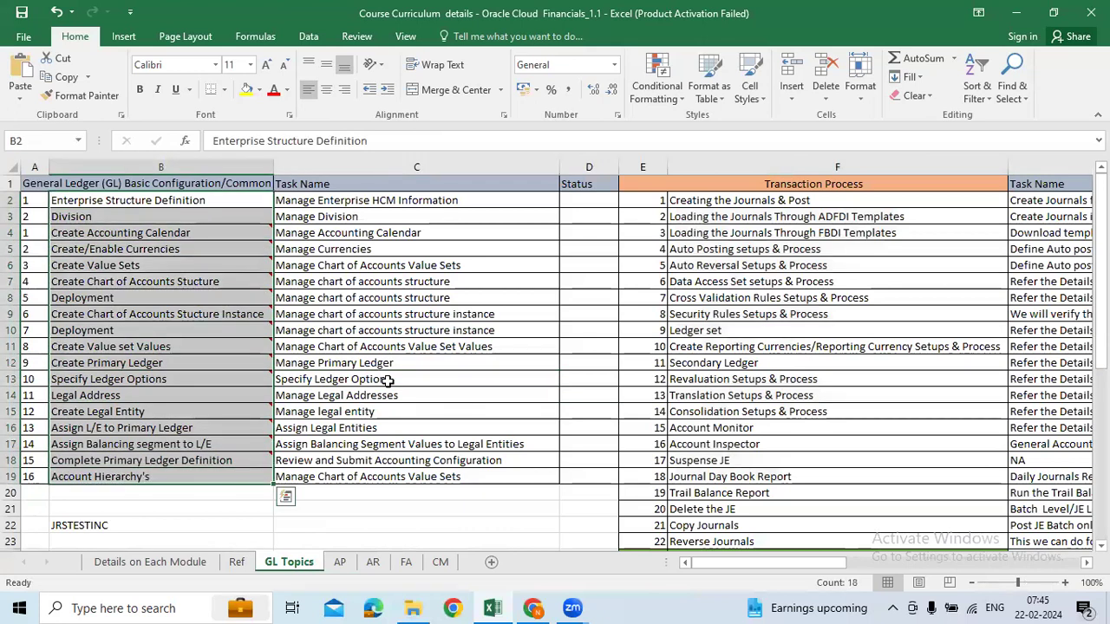
{"action": "left_click", "coordinate": [387, 380]}
{"action": "left_click_drag", "start_coordinate": [243, 201], "coordinate": [257, 478]}
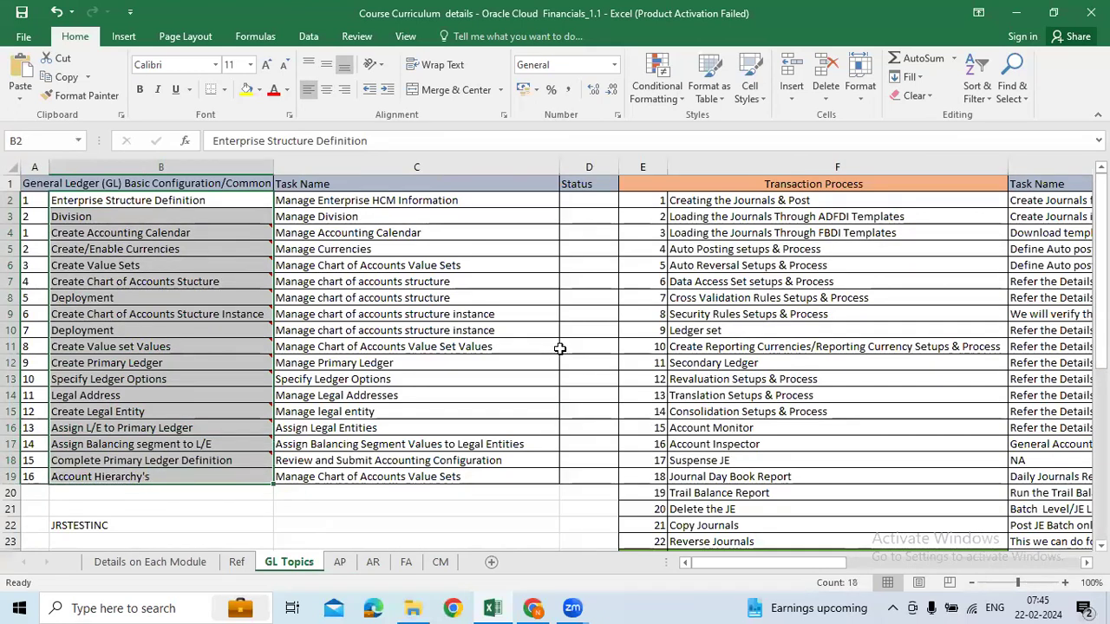
{"action": "left_click", "coordinate": [436, 395]}
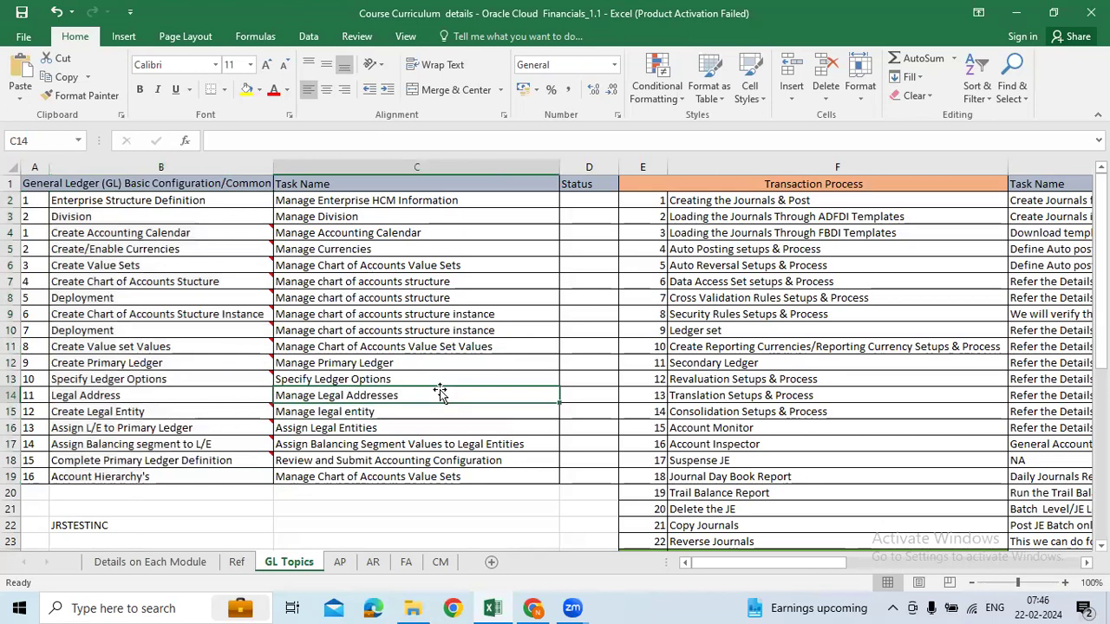
{"action": "left_click_drag", "start_coordinate": [200, 199], "coordinate": [200, 471]}
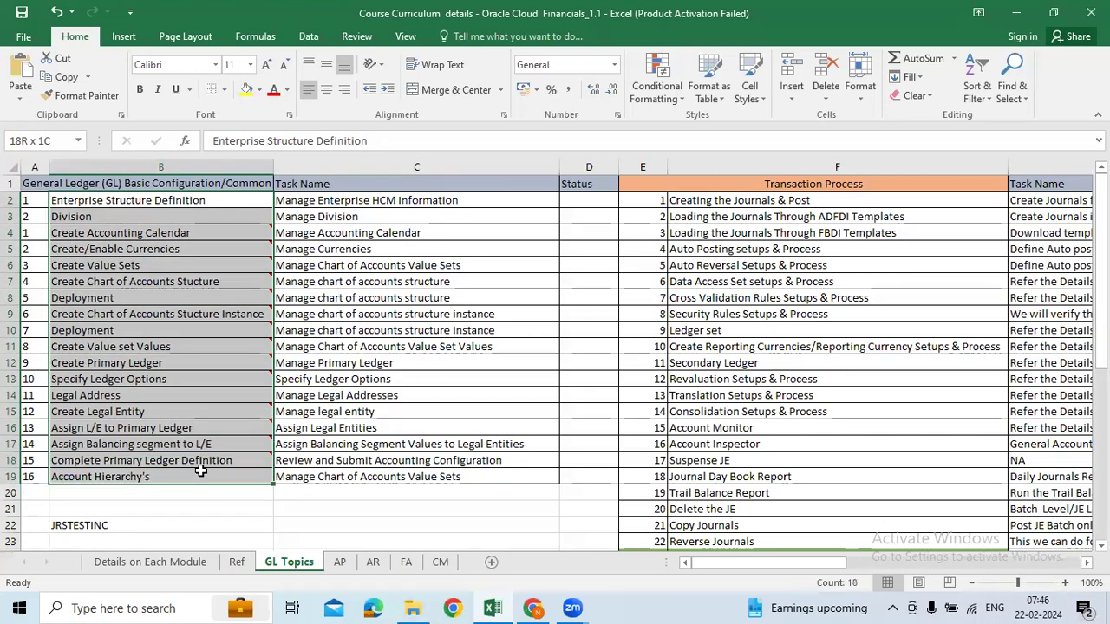
{"action": "left_click", "coordinate": [421, 426]}
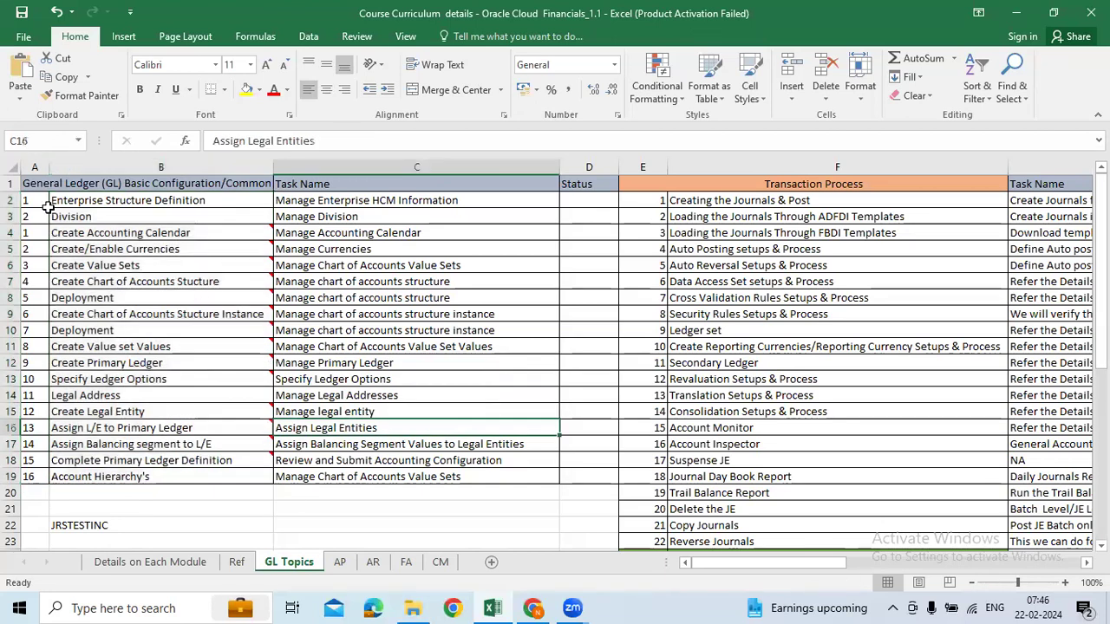
{"action": "left_click_drag", "start_coordinate": [42, 204], "coordinate": [435, 474]}
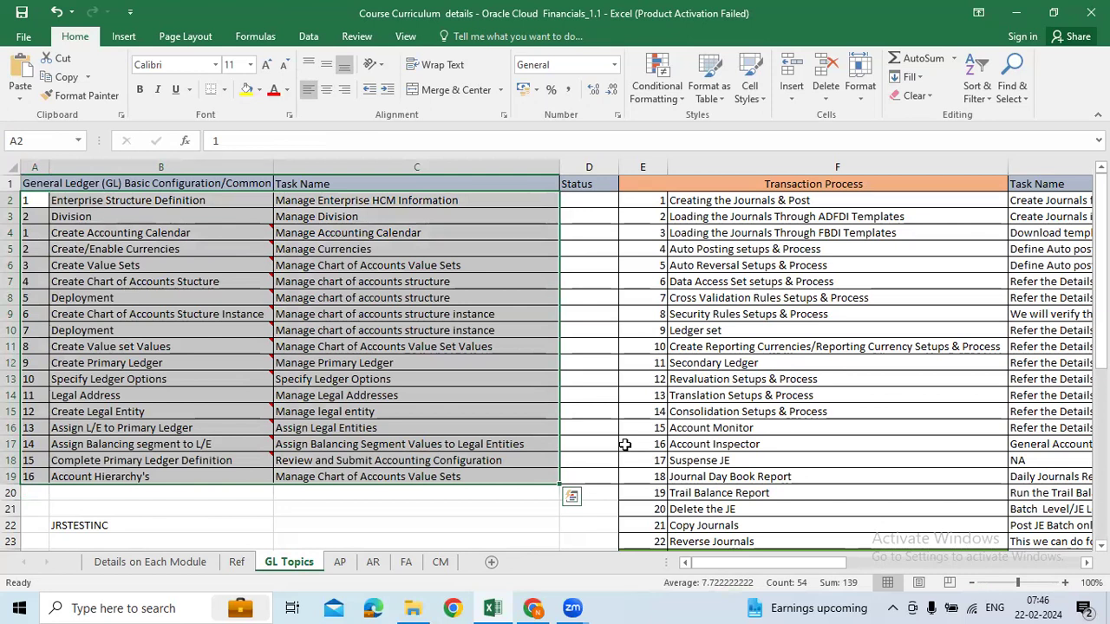
- Go over the General Ledger setup steps from Enterprise Structure Definition to Account Hierarchy's, and select the chart of accounts structure task in C7
{"action": "left_click", "coordinate": [713, 334]}
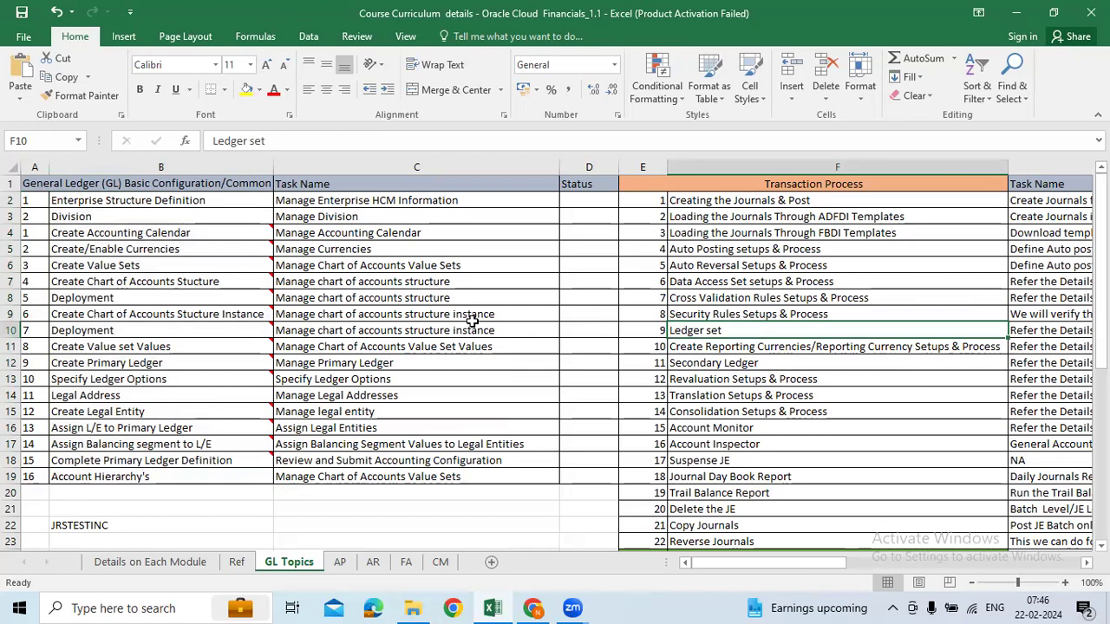
{"action": "left_click", "coordinate": [244, 375]}
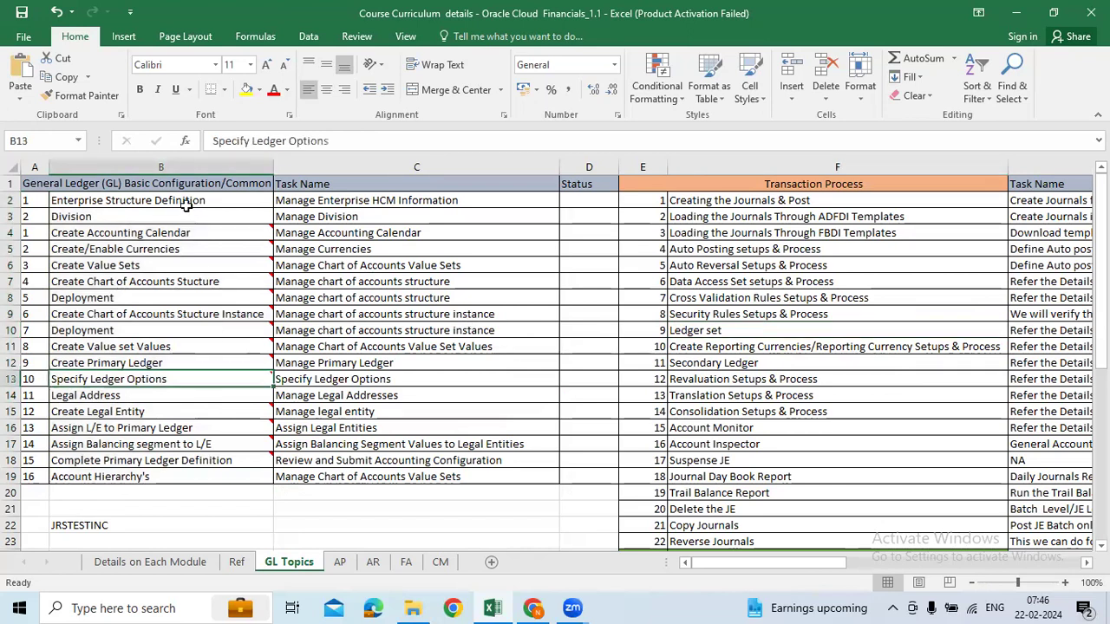
{"action": "left_click_drag", "start_coordinate": [130, 200], "coordinate": [130, 477]}
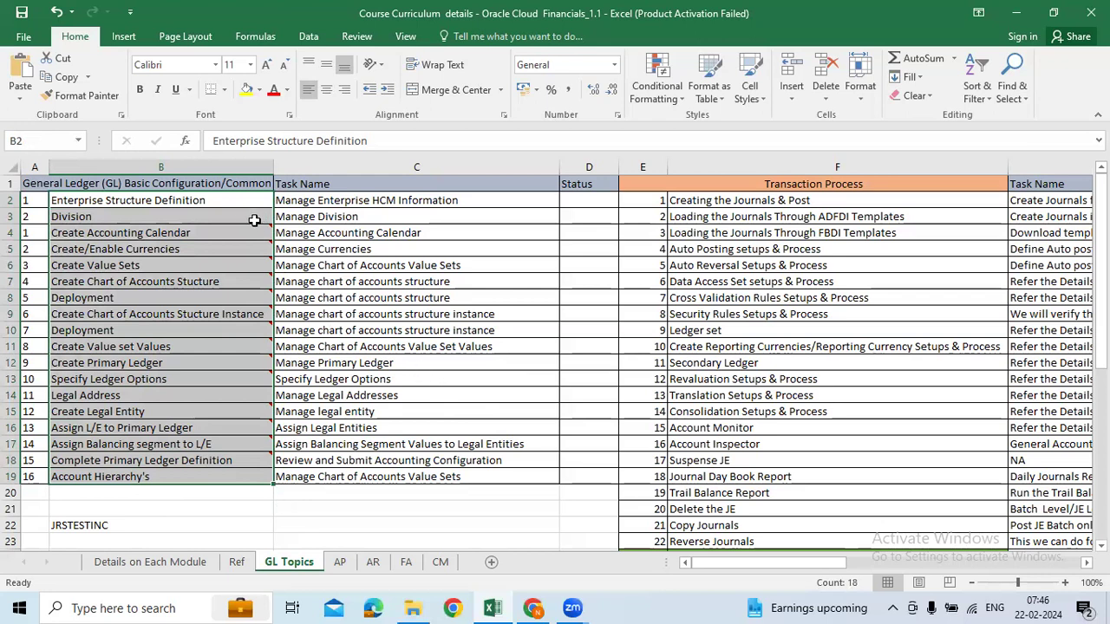
{"action": "left_click_drag", "start_coordinate": [229, 205], "coordinate": [226, 476]}
{"action": "left_click_drag", "start_coordinate": [190, 200], "coordinate": [188, 472]}
{"action": "mouse_move", "coordinate": [202, 240]}
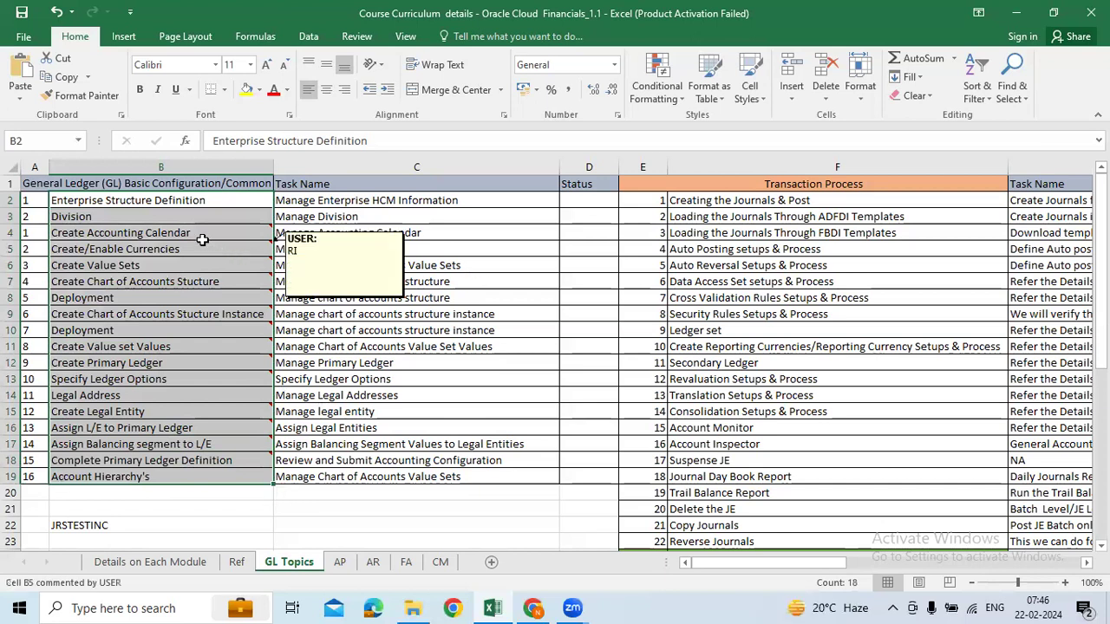
{"action": "left_click_drag", "start_coordinate": [181, 205], "coordinate": [157, 468]}
{"action": "left_click", "coordinate": [233, 283]}
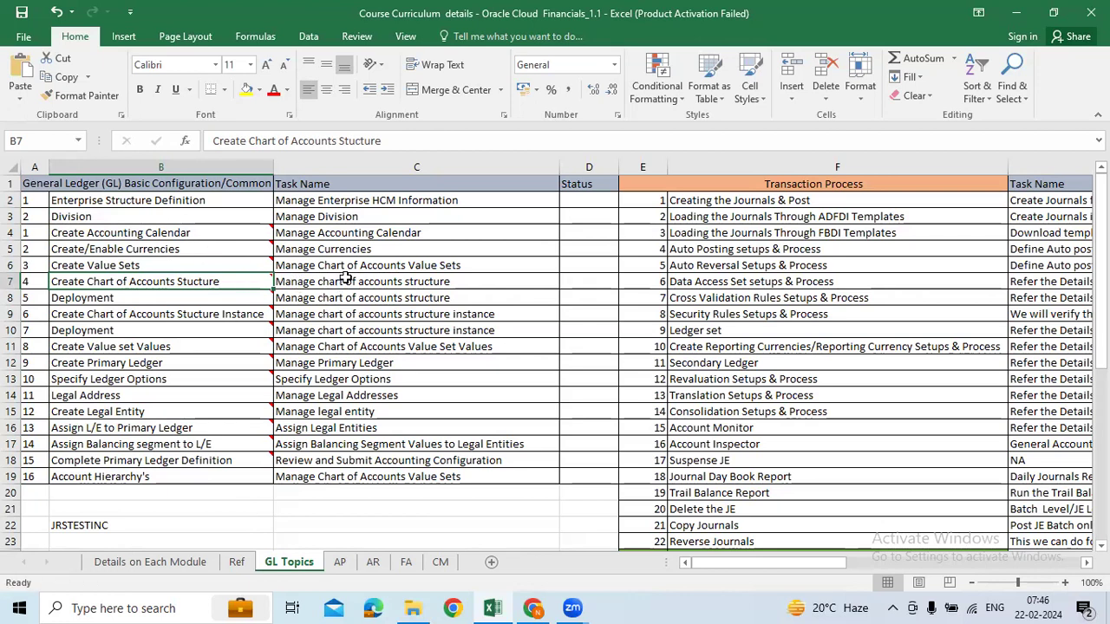
{"action": "key", "text": "Right"}
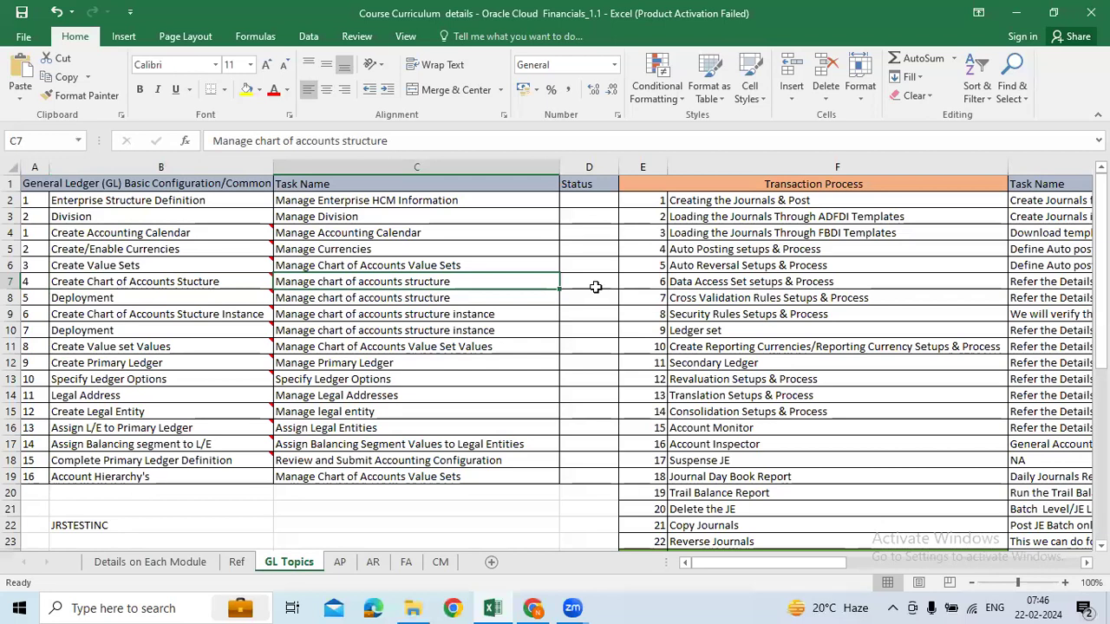
- Look over the remaining General Ledger setup steps and the role notes listed beneath them on the GL Topics sheet
{"action": "left_click", "coordinate": [592, 379]}
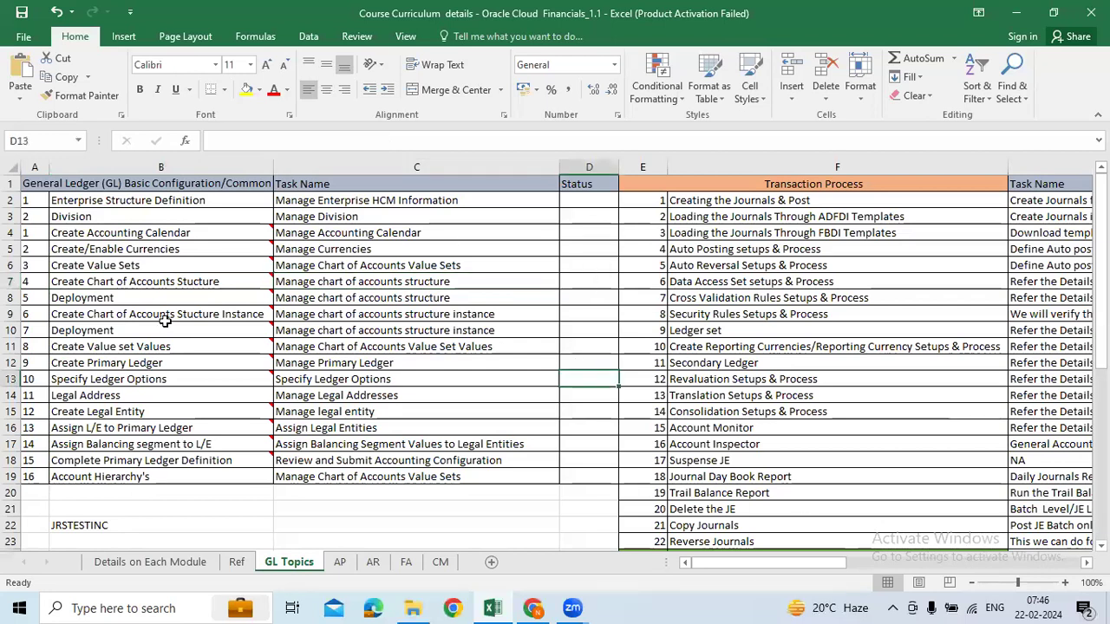
{"action": "mouse_move", "coordinate": [171, 323]}
{"action": "scroll", "coordinate": [393, 449], "scroll_direction": "down", "scroll_amount": 5}
{"action": "scroll", "coordinate": [391, 449], "scroll_direction": "up", "scroll_amount": 3}
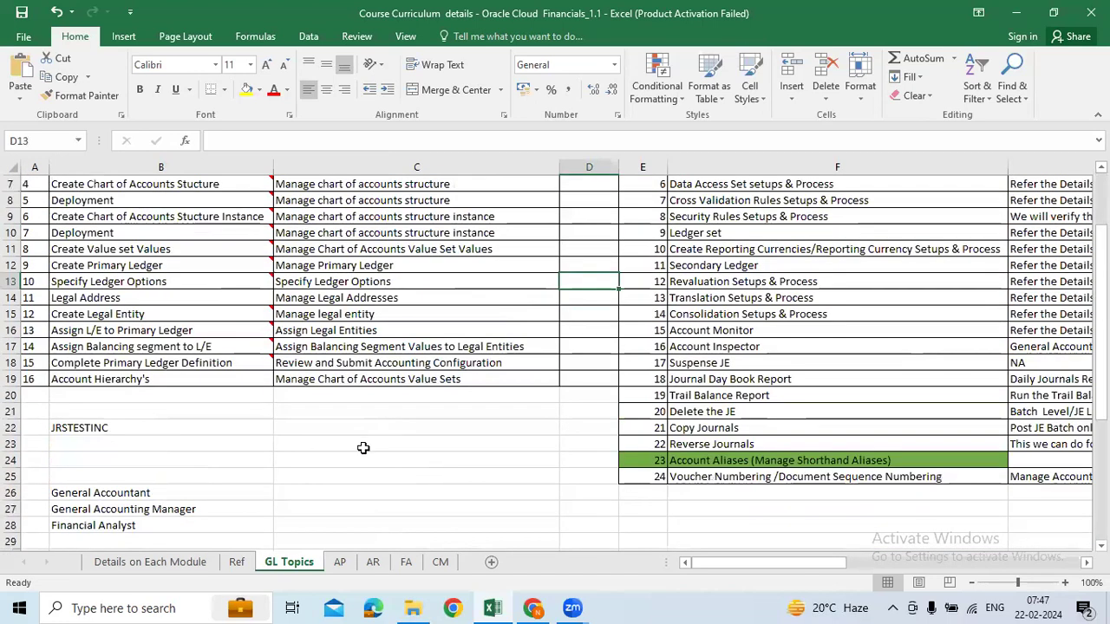
{"action": "scroll", "coordinate": [369, 466], "scroll_direction": "up", "scroll_amount": 2}
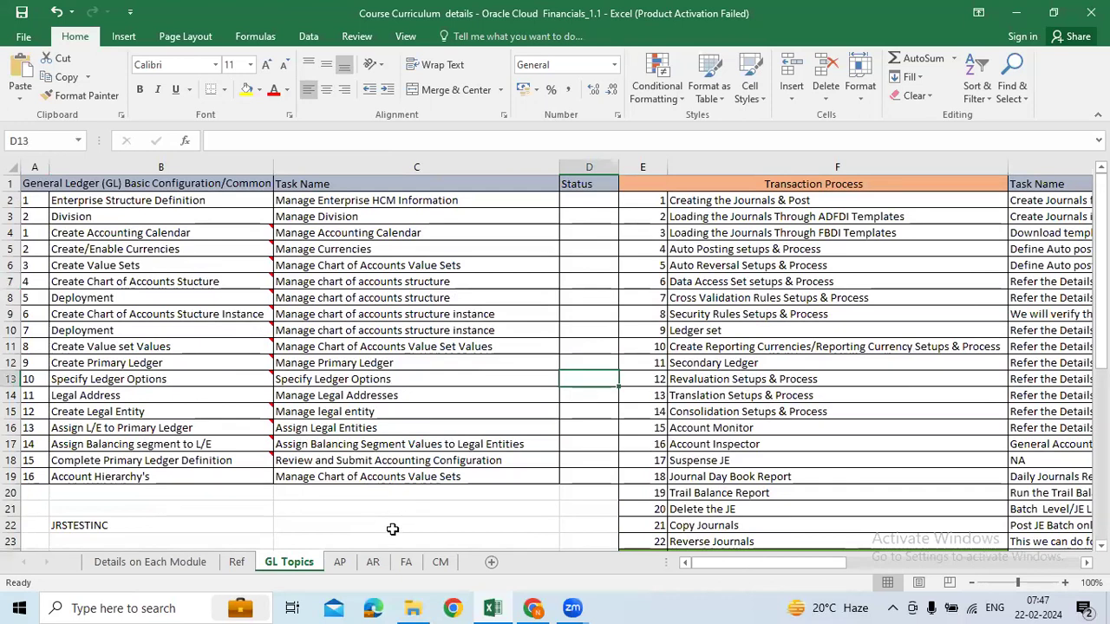
{"action": "scroll", "coordinate": [393, 530], "scroll_direction": "down", "scroll_amount": 3}
{"action": "left_click_drag", "start_coordinate": [374, 412], "coordinate": [378, 422]}
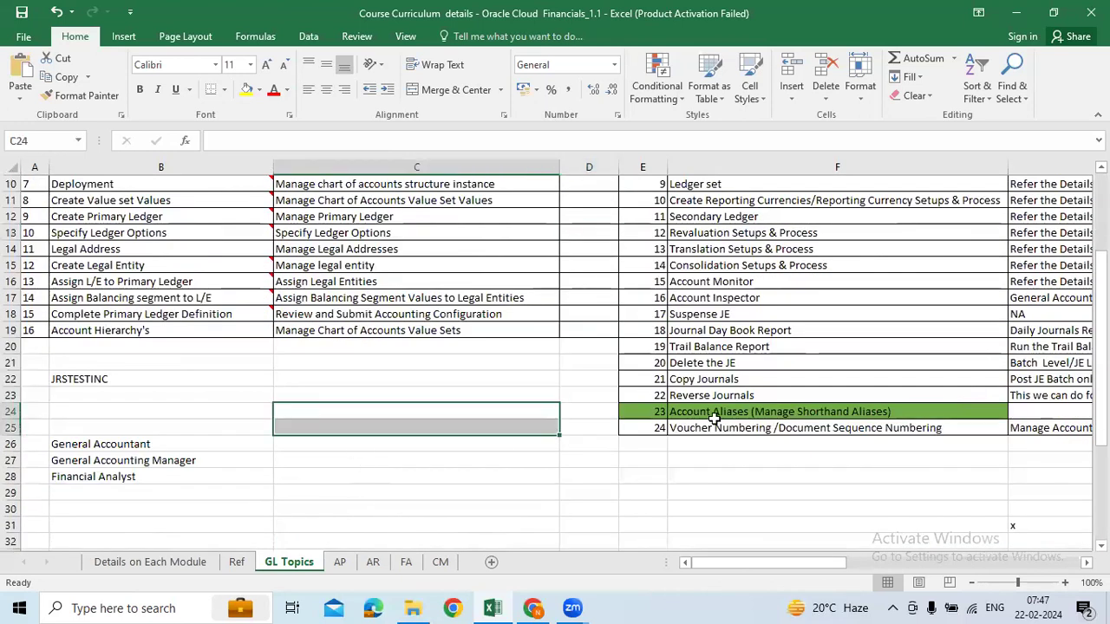
{"action": "left_click", "coordinate": [378, 422]}
- Move the two value set and segment notes from C39:C40 to B44:B45
{"action": "scroll", "coordinate": [390, 446], "scroll_direction": "down", "scroll_amount": 6}
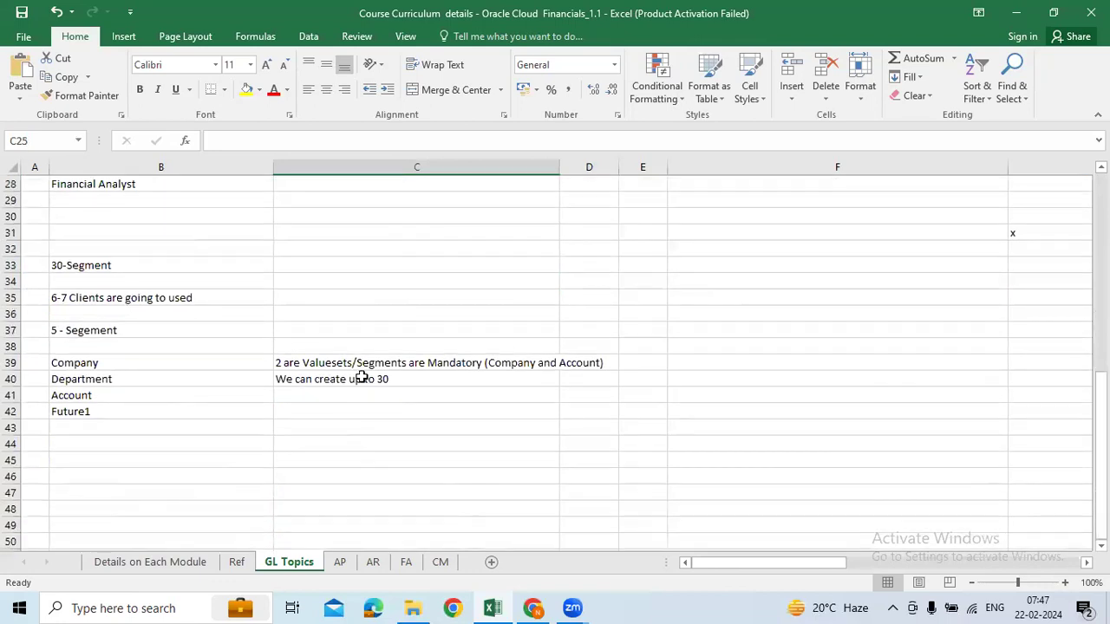
{"action": "mouse_move", "coordinate": [363, 368]}
{"action": "left_mouse_down"}
{"action": "mouse_move", "coordinate": [347, 369]}
{"action": "mouse_move", "coordinate": [364, 379]}
{"action": "left_mouse_up"}
{"action": "key", "text": "ctrl+c"}
{"action": "left_click", "coordinate": [105, 441]}
{"action": "key", "text": "ctrl+v"}
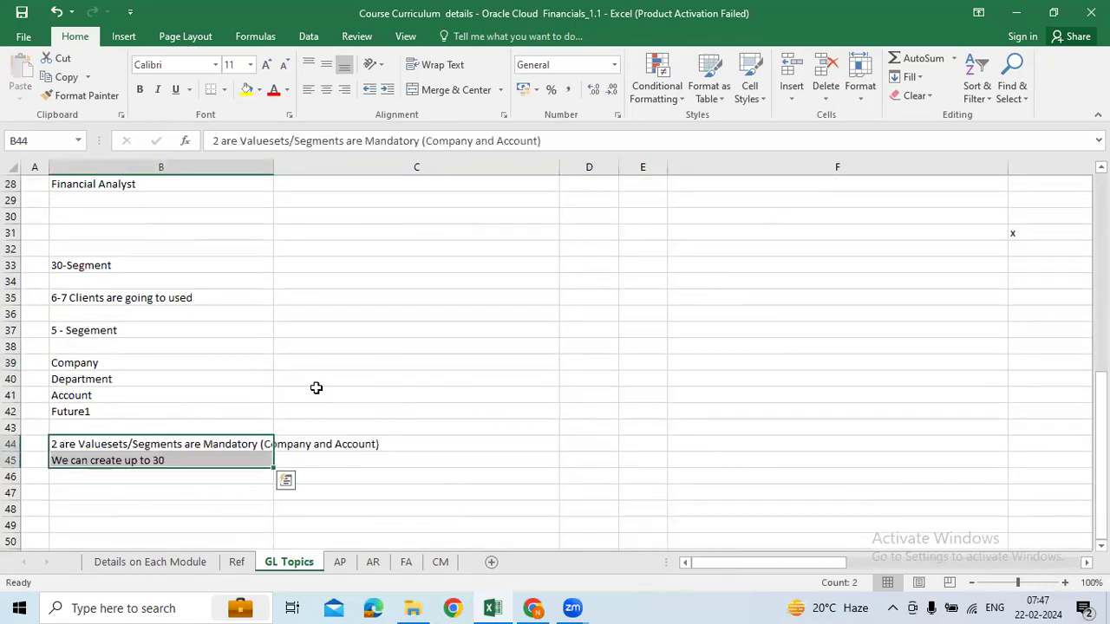
- Enter "Entrprise" in C30 as the first level of the enterprise structure outline
{"action": "scroll", "coordinate": [379, 320], "scroll_direction": "up", "scroll_amount": 2}
{"action": "left_click", "coordinate": [382, 313]}
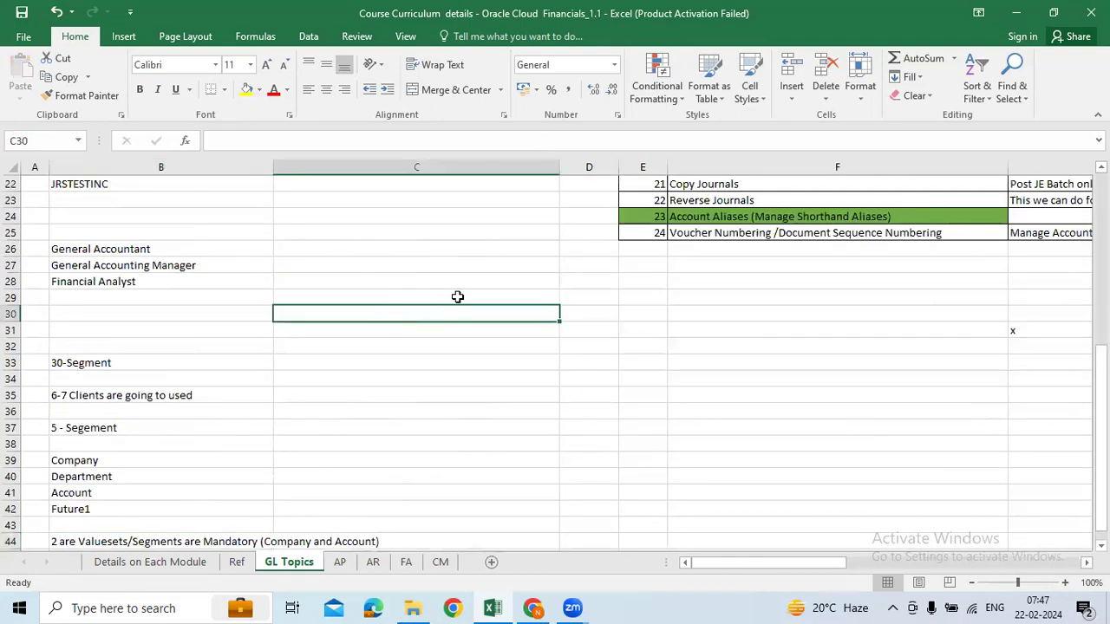
{"action": "type", "text": "E"}
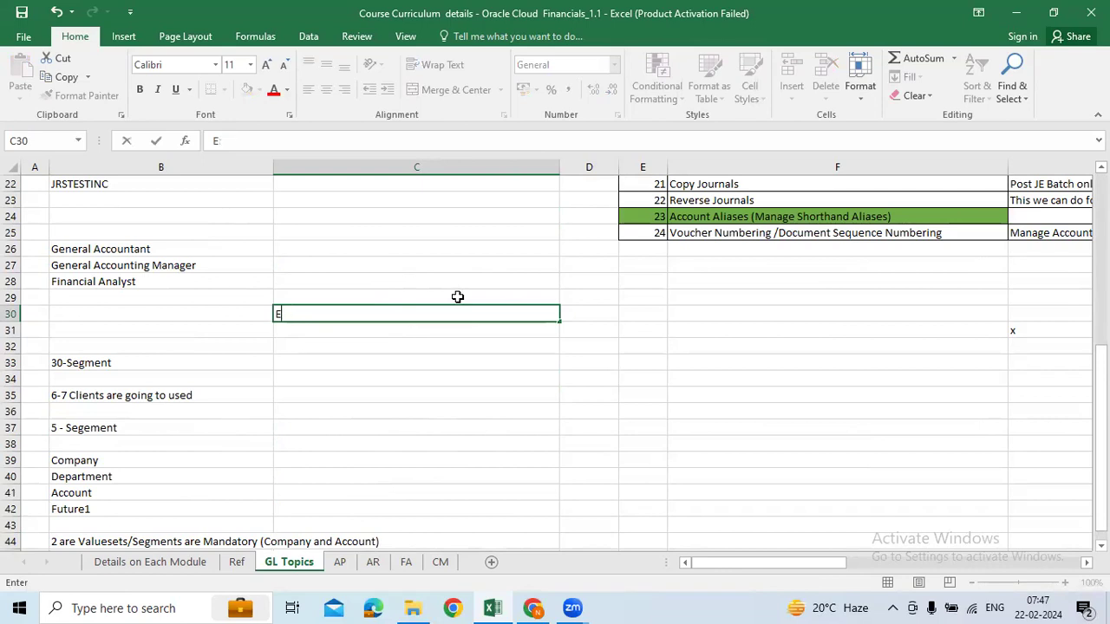
{"action": "type", "text": "ntrprise"}
{"action": "scroll", "coordinate": [426, 285], "scroll_direction": "up", "scroll_amount": 7}
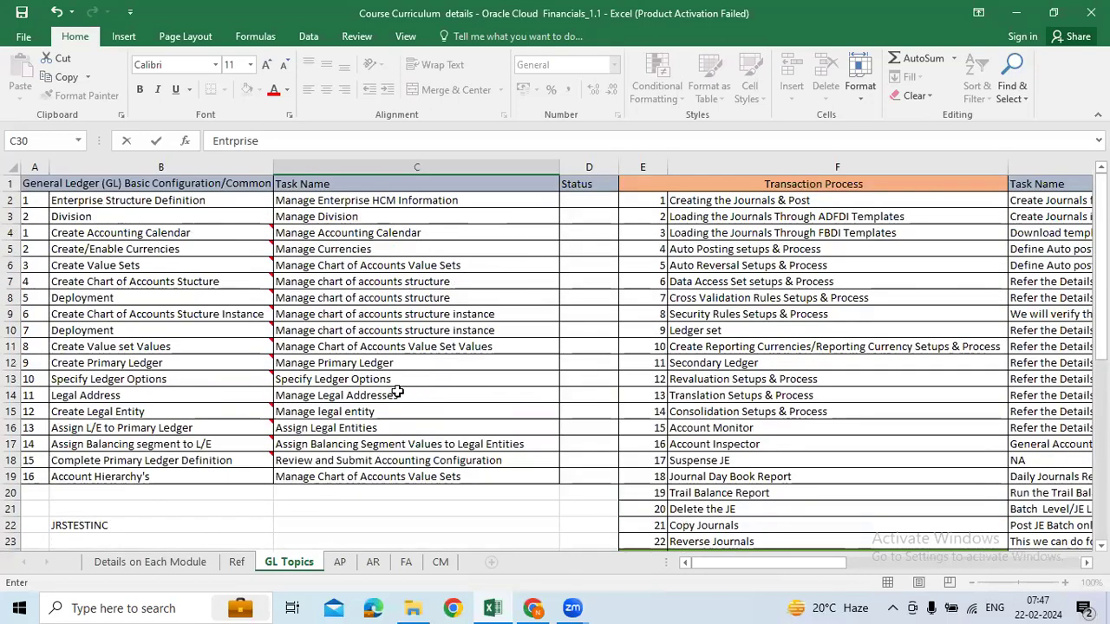
{"action": "scroll", "coordinate": [378, 383], "scroll_direction": "down", "scroll_amount": 5}
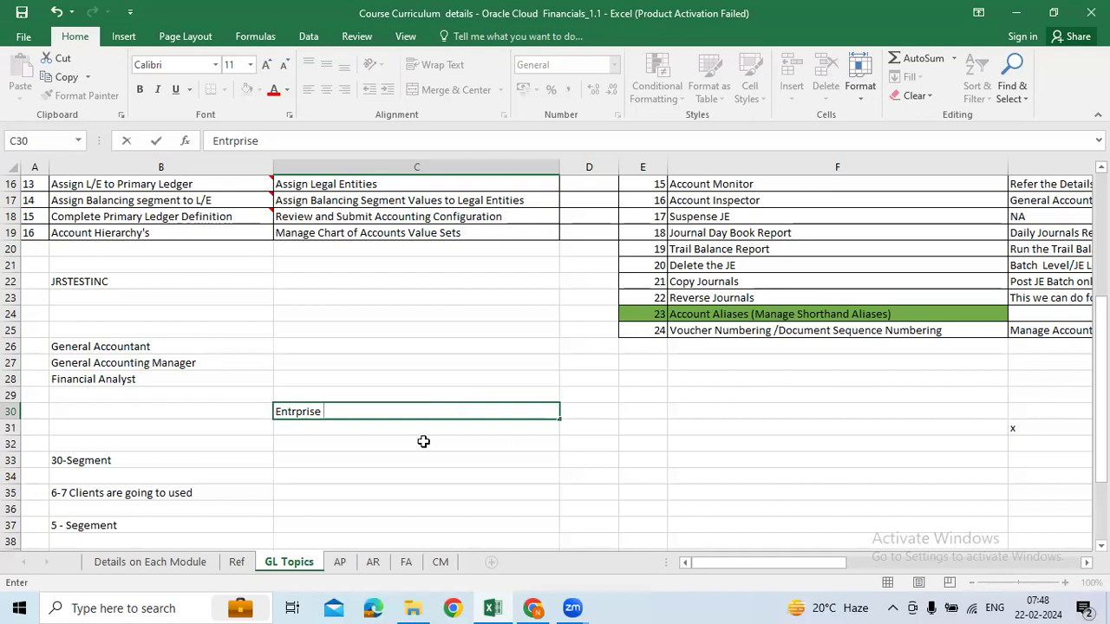
{"action": "left_click", "coordinate": [553, 451]}
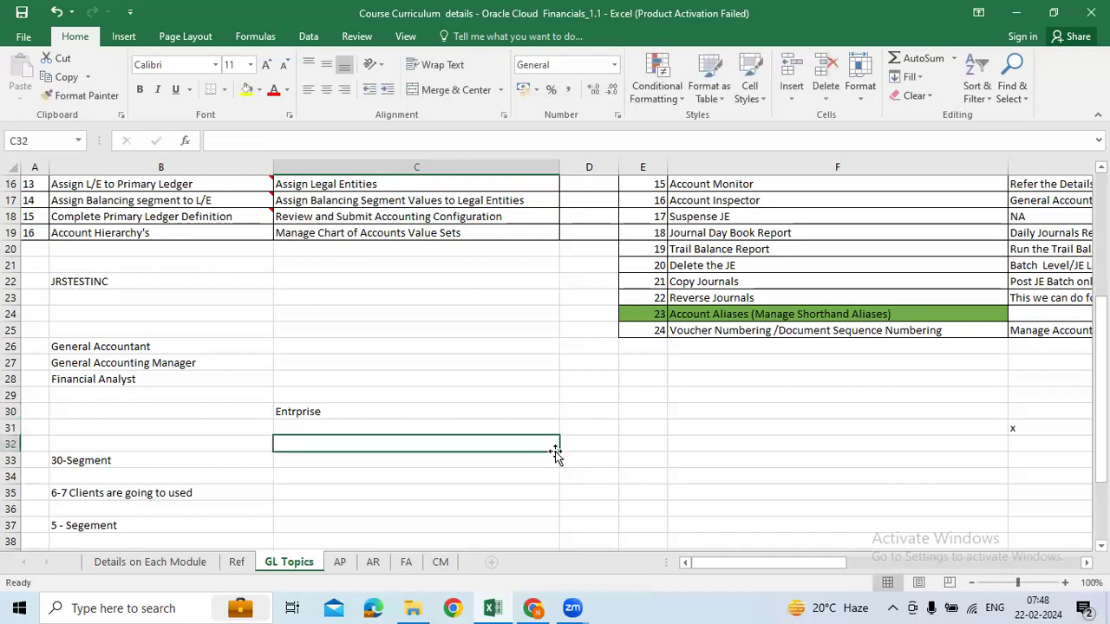
{"action": "key", "text": "Up"}
{"action": "key", "text": "Up"}
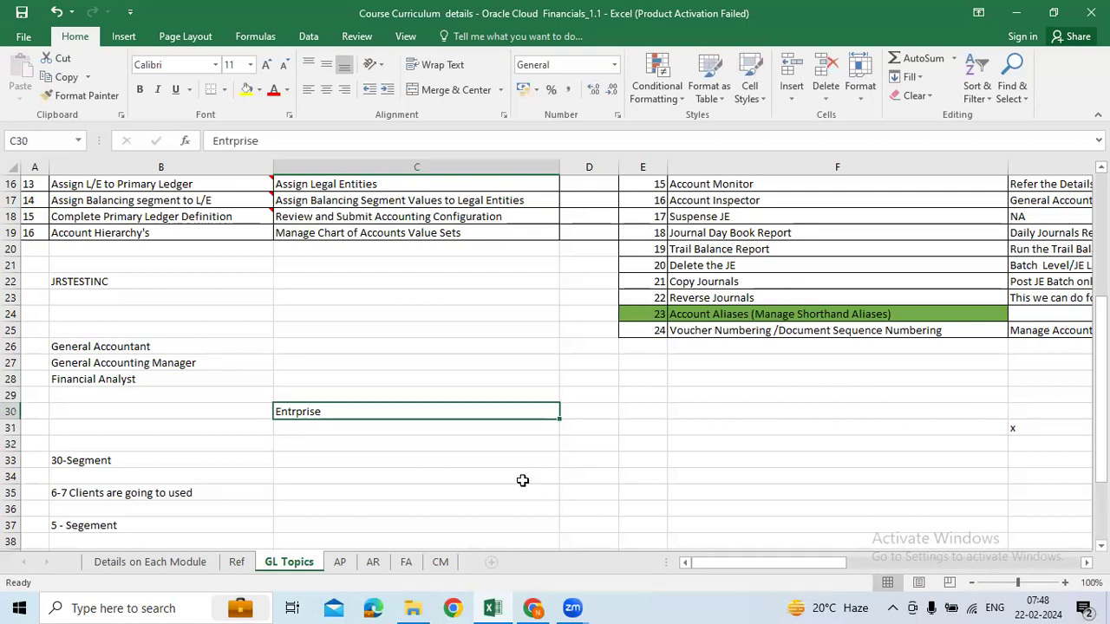
- Add "Division (Optional)" in C32 and "Primary Ledger" in C34 to the structure outline
{"action": "left_click", "coordinate": [349, 448]}
{"action": "type", "text": "Div"}
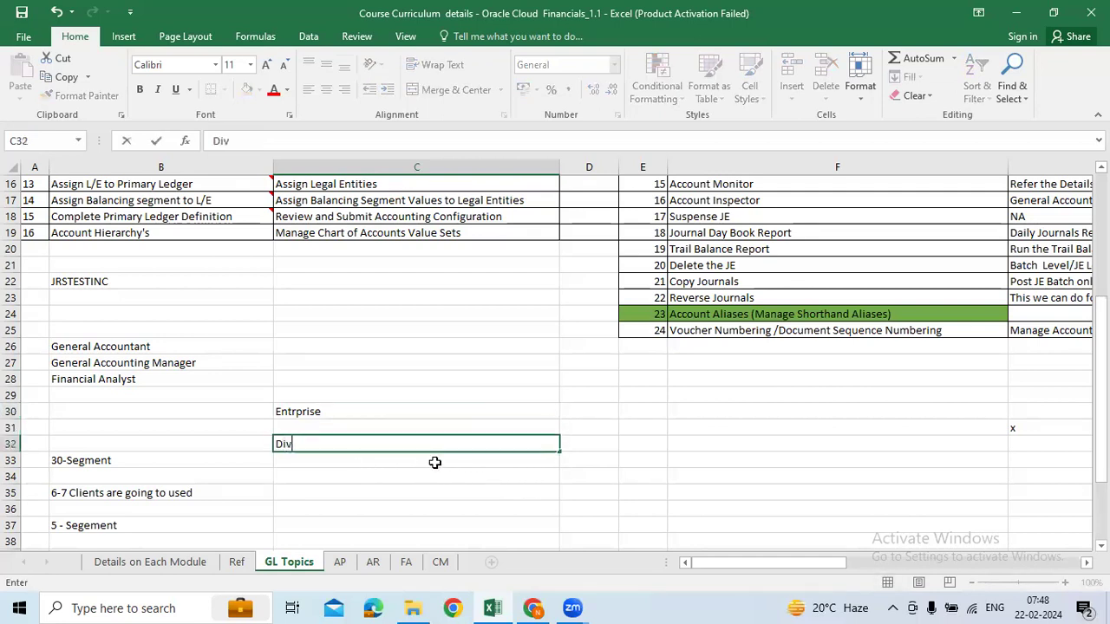
{"action": "type", "text": "ision (Optional)"}
{"action": "key", "text": "Return"}
{"action": "key", "text": "Return"}
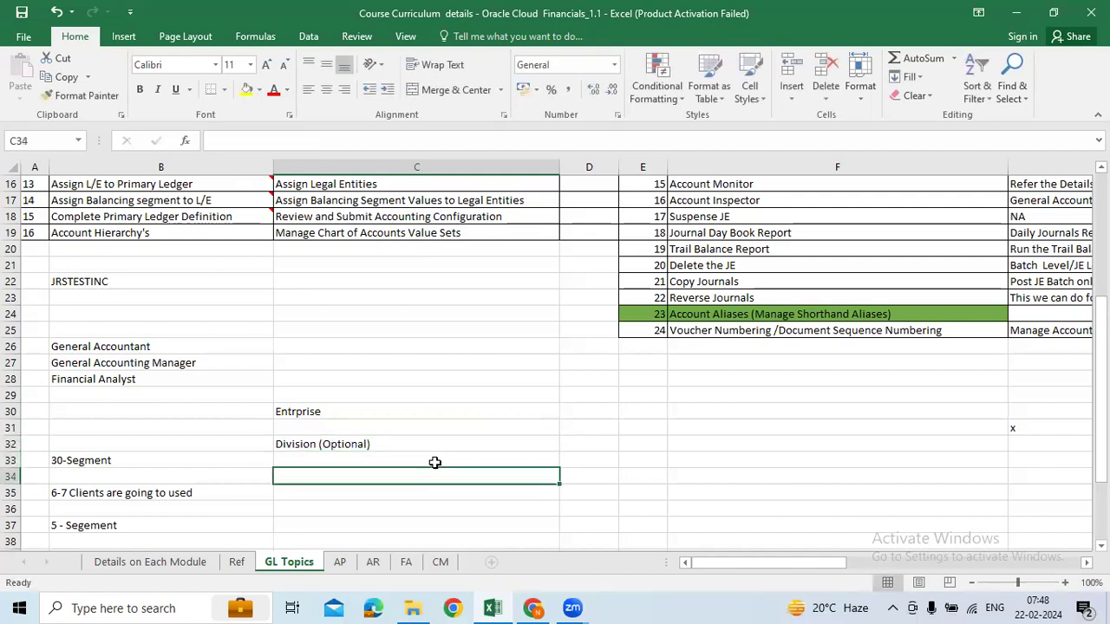
{"action": "type", "text": "Pr"}
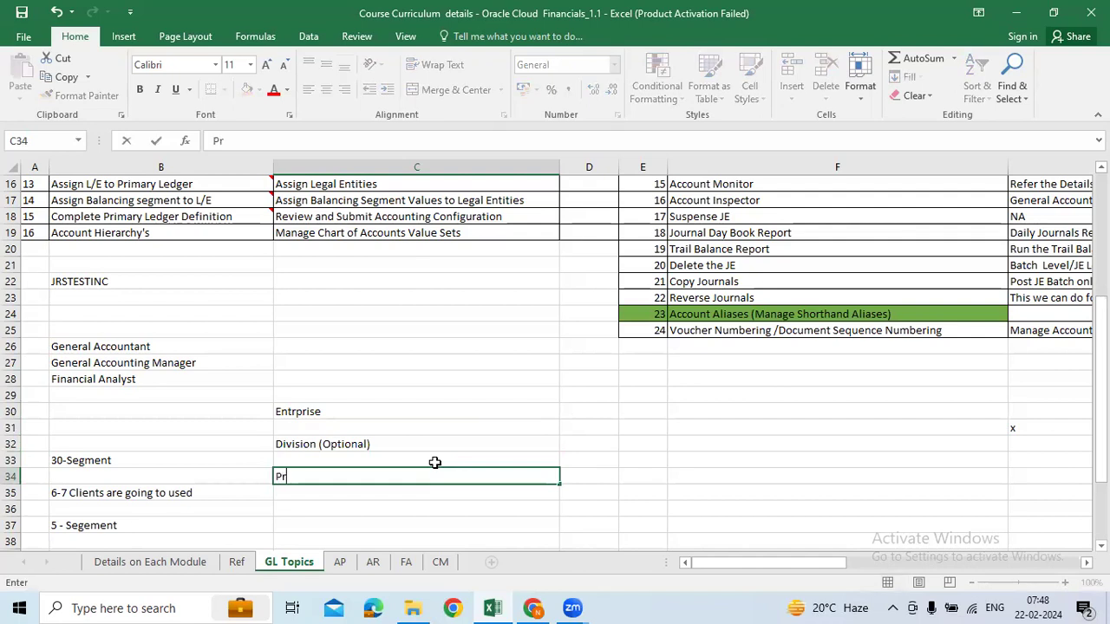
{"action": "type", "text": "imary Ledger"}
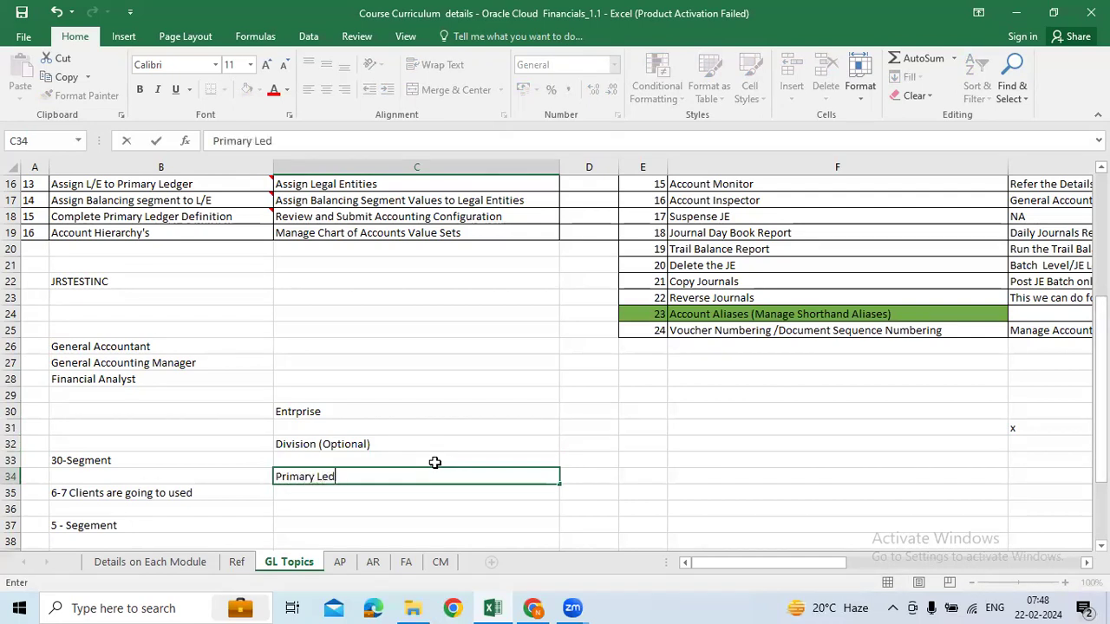
{"action": "key", "text": "Return"}
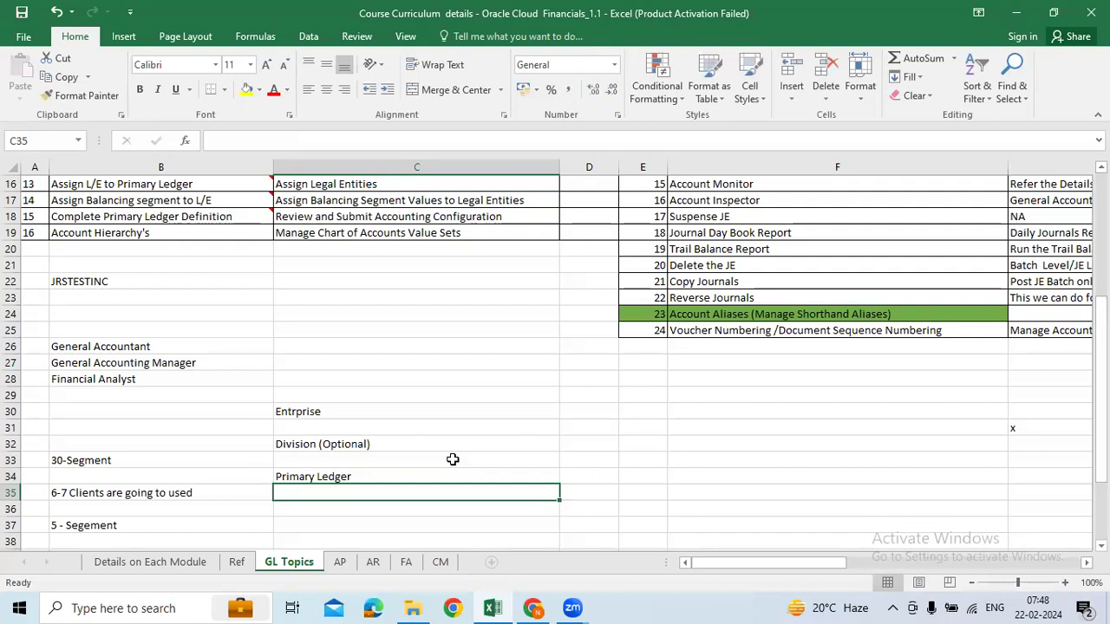
- Add "Legal entity" in C36 beneath the Primary Ledger level
{"action": "scroll", "coordinate": [520, 458], "scroll_direction": "down", "scroll_amount": 1}
{"action": "left_click", "coordinate": [516, 456]}
{"action": "type", "text": "L"}
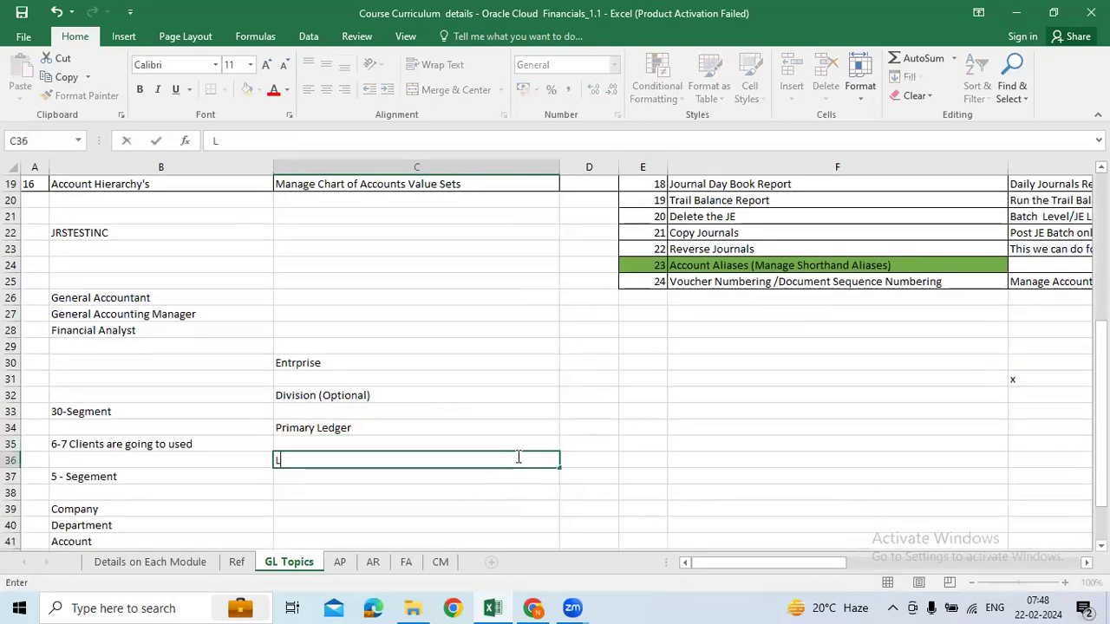
{"action": "type", "text": "egal entity"}
{"action": "key", "text": "Return"}
{"action": "key", "text": "Return"}
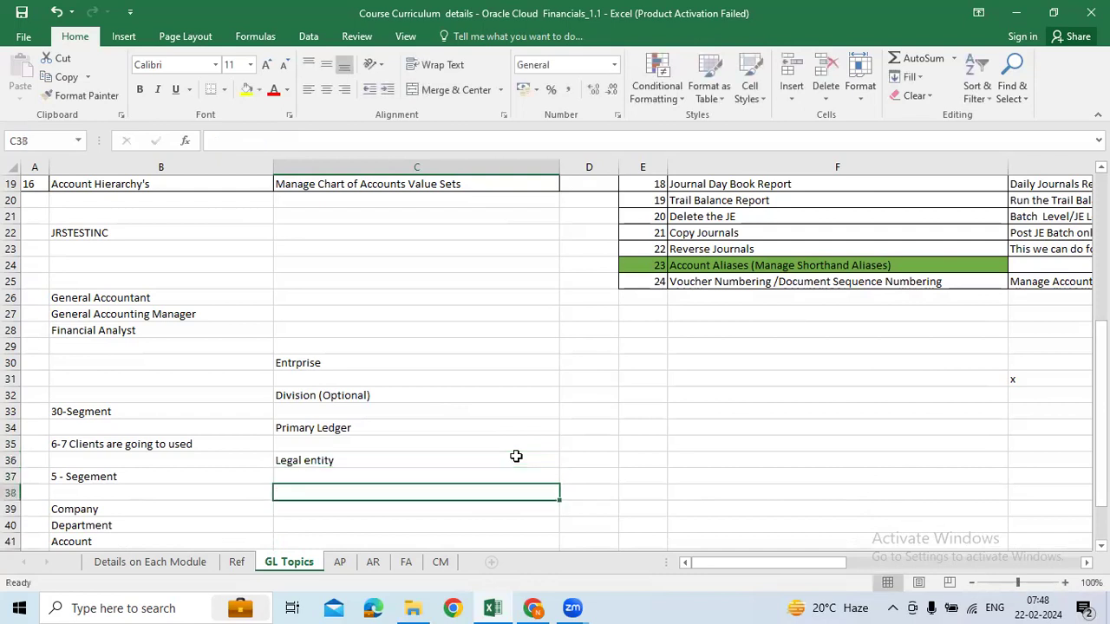
- Add "Business unit/Operating Unit" in C38 beneath the Legal entity level
{"action": "type", "text": "Le"}
{"action": "key", "text": "BackSpace"}
{"action": "key", "text": "BackSpace"}
{"action": "type", "text": "Business unit/Operation"}
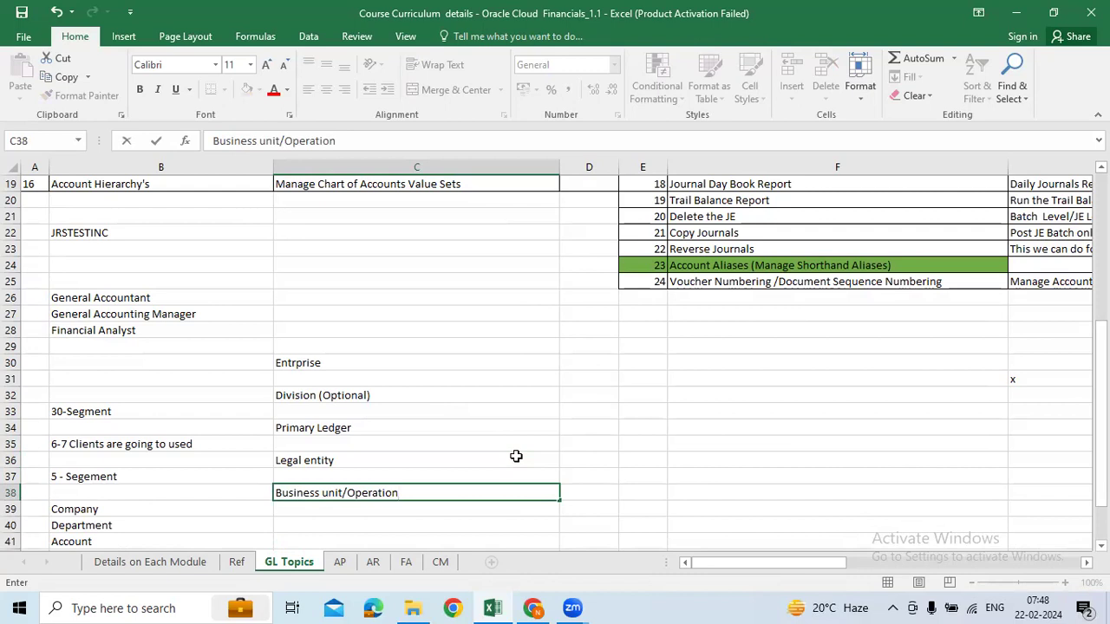
{"action": "key", "text": "BackSpace"}
{"action": "key", "text": "BackSpace"}
{"action": "type", "text": "ng Unit"}
{"action": "key", "text": "Return"}
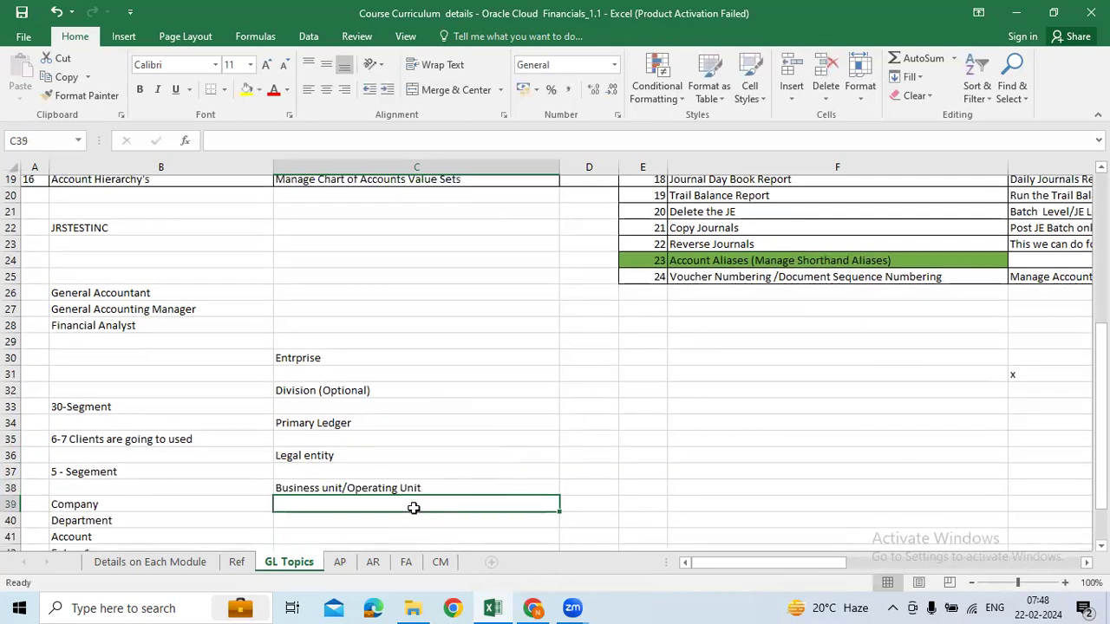
- Complete the structure outline with "Inventory organsation" in C40 and "Sub Inventory" in C42
{"action": "scroll", "coordinate": [413, 501], "scroll_direction": "down", "scroll_amount": 1}
{"action": "left_click", "coordinate": [373, 483]}
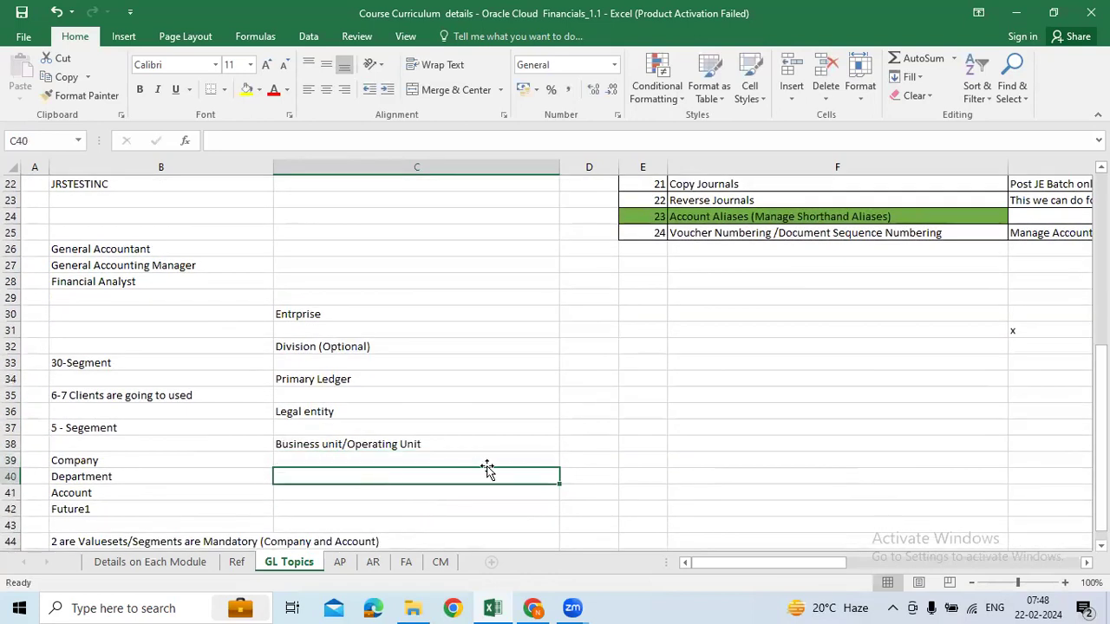
{"action": "type", "text": "Invoi"}
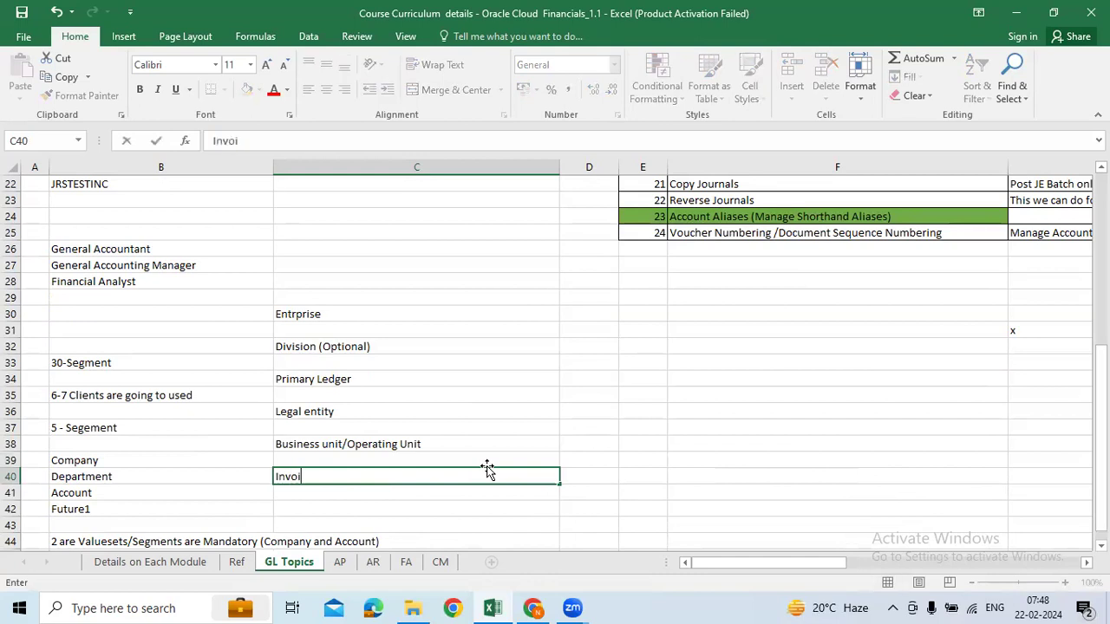
{"action": "key", "text": "BackSpace"}
{"action": "type", "text": "entory or"}
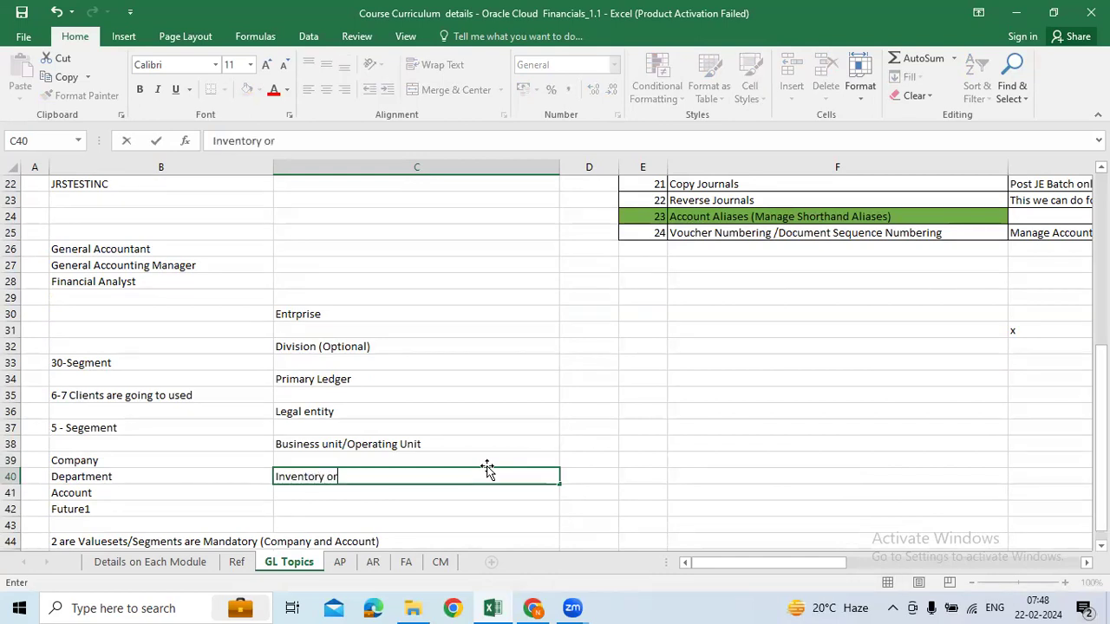
{"action": "type", "text": "gansation"}
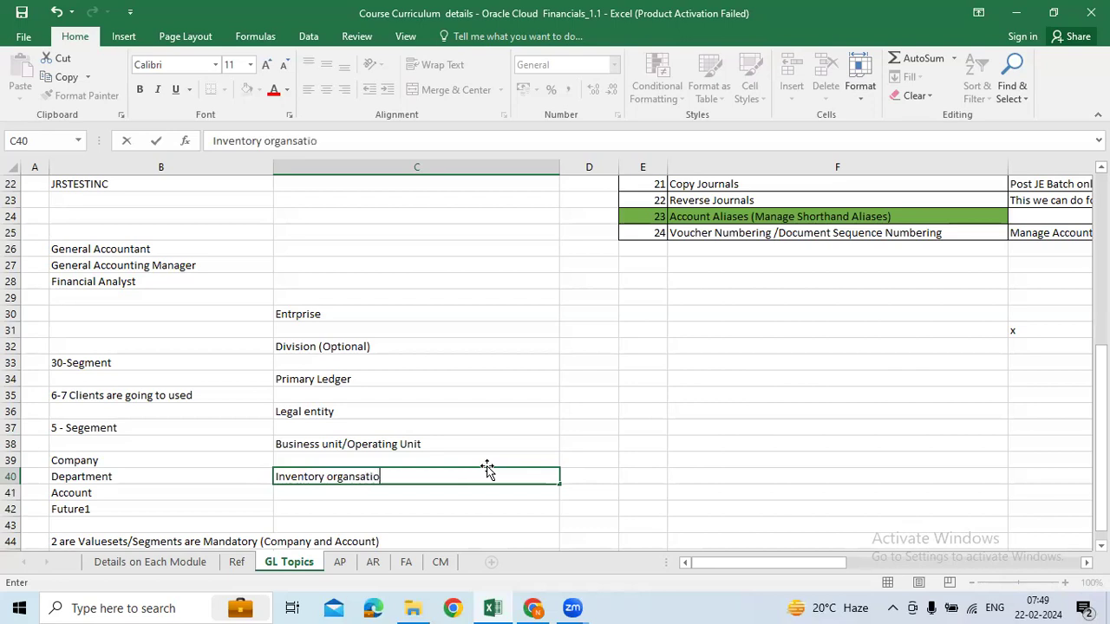
{"action": "key", "text": "Return"}
{"action": "key", "text": "Return"}
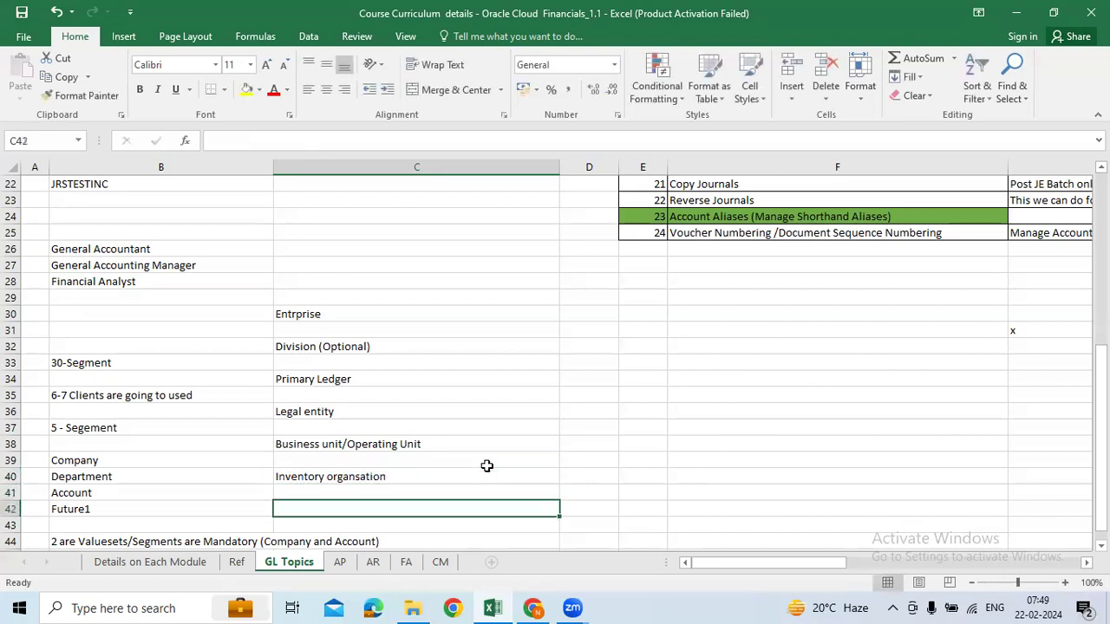
{"action": "type", "text": "Sub Inventory"}
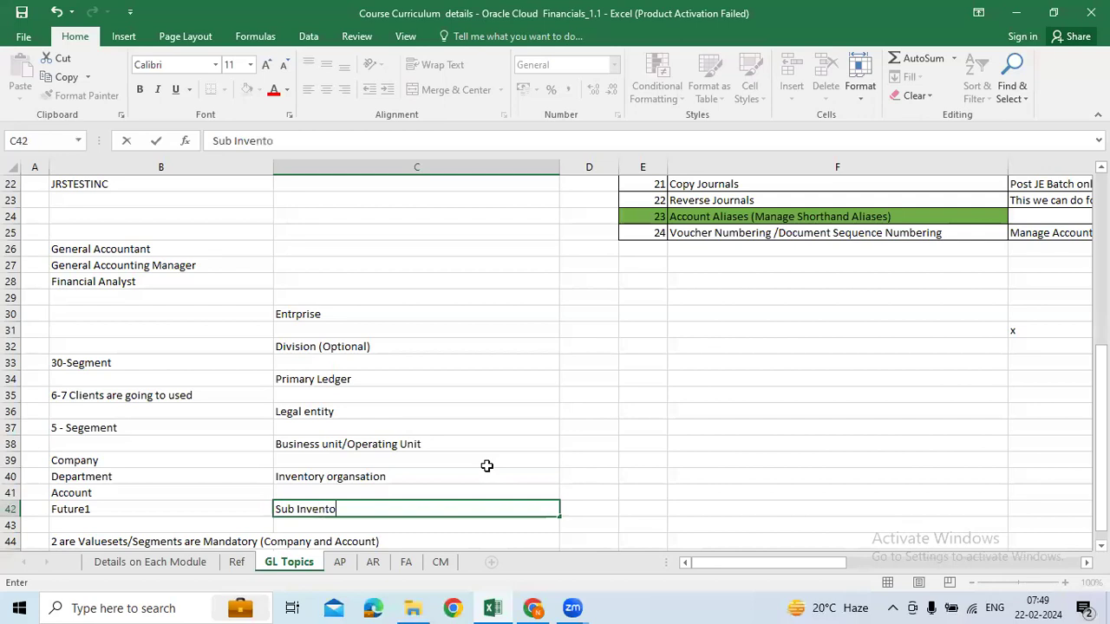
{"action": "key", "text": "Return"}
{"action": "key", "text": "Return"}
- Enter "TATAT LTD" in D30 as the example for the enterprise level
{"action": "left_click", "coordinate": [463, 313]}
{"action": "left_click_drag", "start_coordinate": [598, 314], "coordinate": [947, 272]}
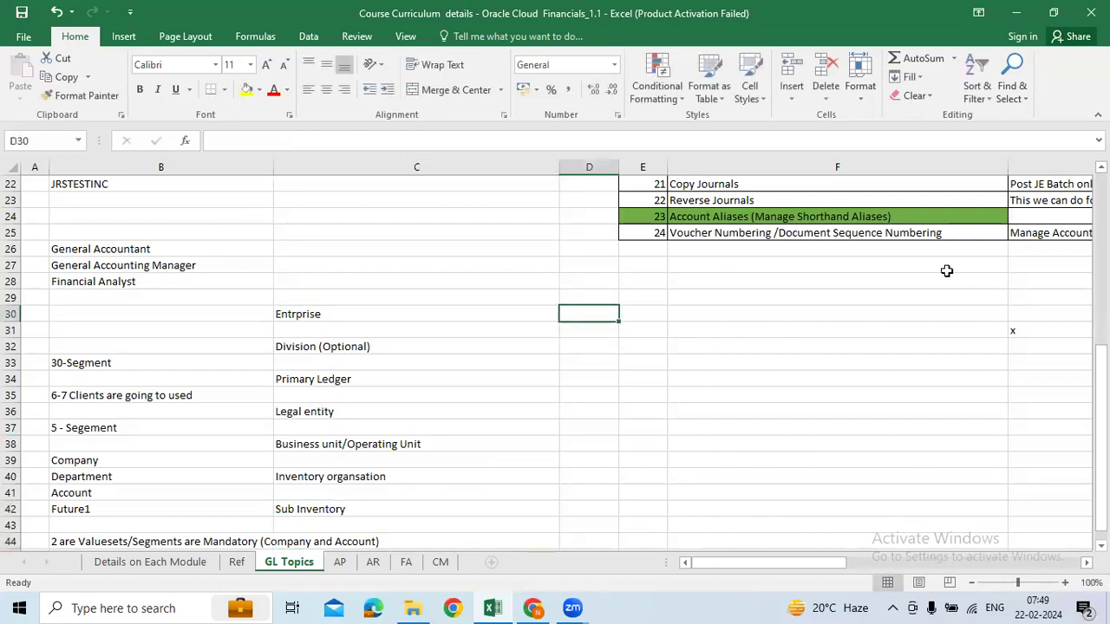
{"action": "type", "text": "A"}
{"action": "key", "text": "Escape"}
{"action": "key", "text": "shift+Up"}
{"action": "key", "text": "shift+Up"}
{"action": "key", "text": "shift+Up"}
{"action": "key", "text": "shift+Left"}
{"action": "key", "text": "shift+Left"}
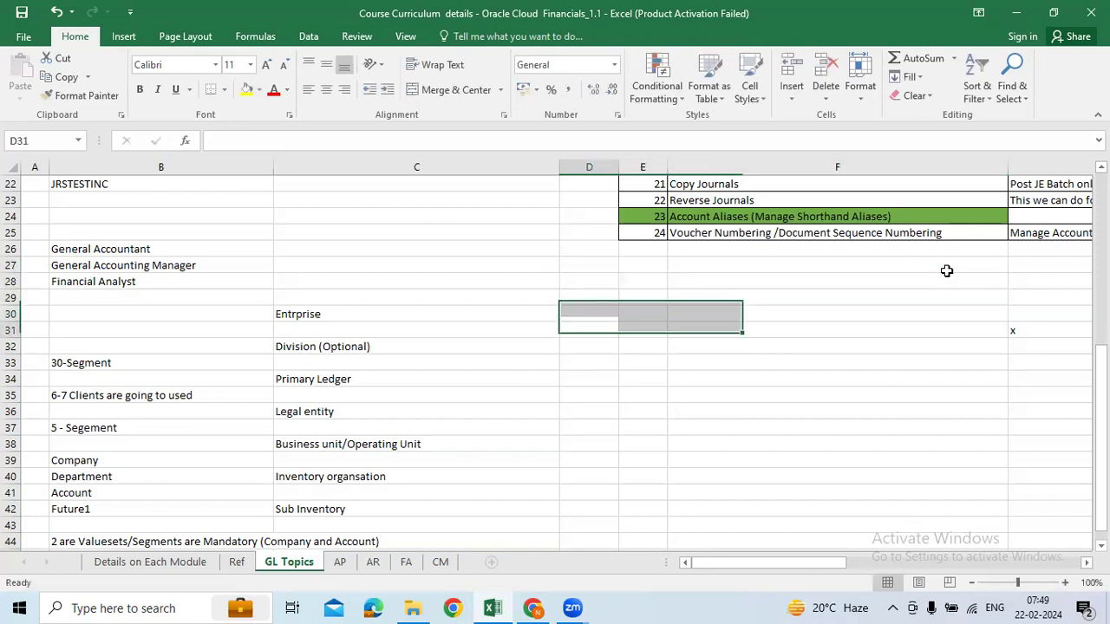
{"action": "type", "text": "TA"}
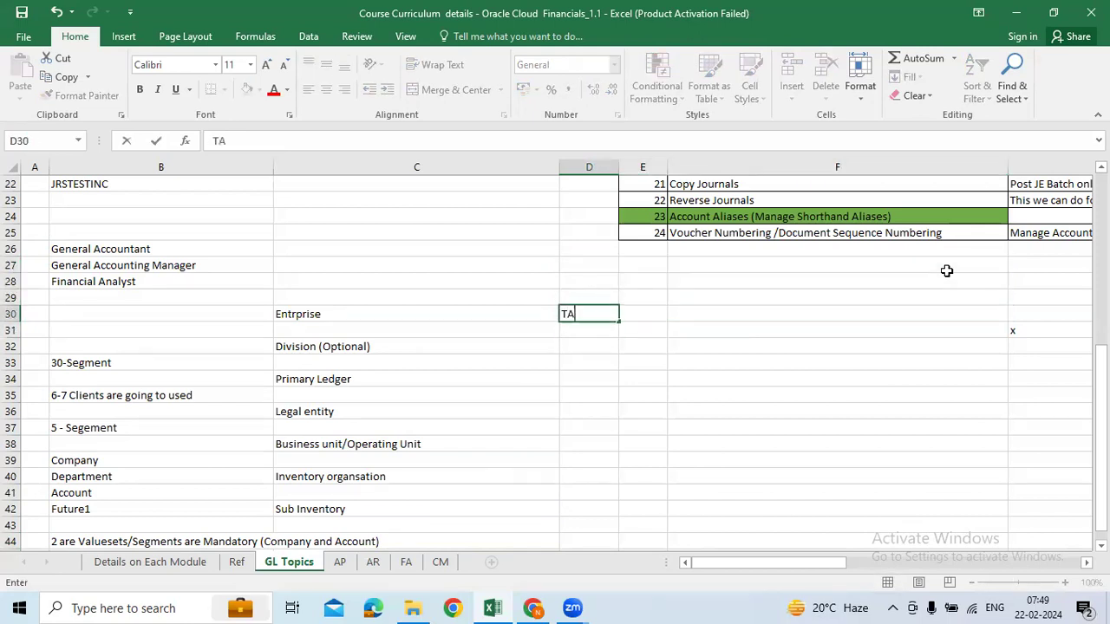
{"action": "type", "text": "TAT LTD"}
{"action": "key", "text": "Return"}
{"action": "left_click", "coordinate": [455, 318]}
{"action": "left_click", "coordinate": [590, 317]}
- Enter the example divisions "APAC, US, UK, EMEA" in D32 beside the Division level
{"action": "left_click", "coordinate": [327, 347]}
{"action": "left_click", "coordinate": [577, 345]}
{"action": "type", "text": "AP"}
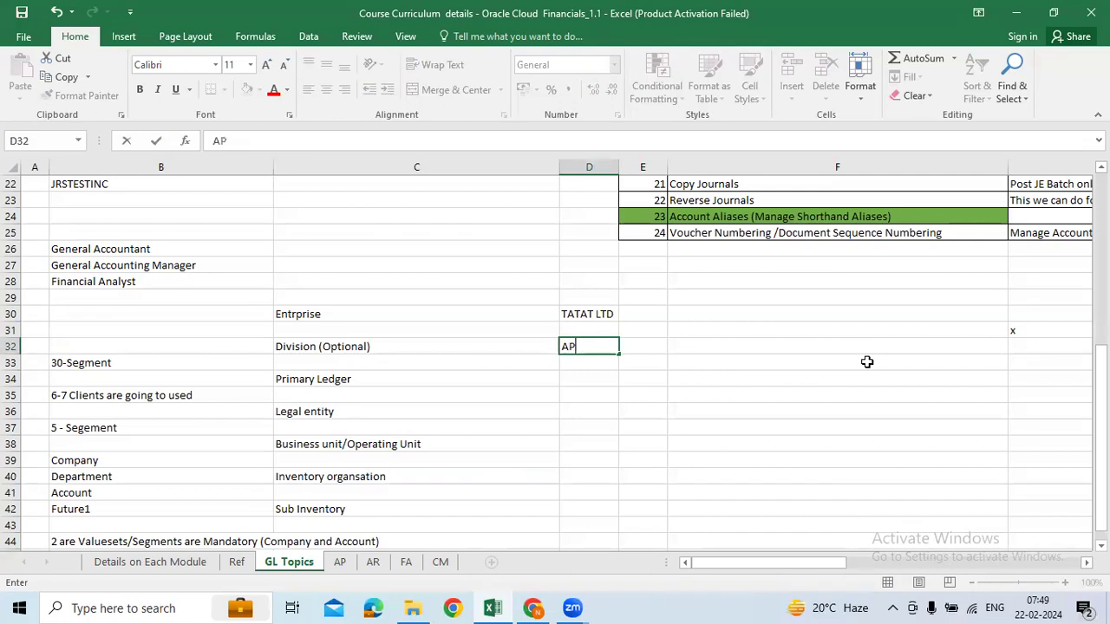
{"action": "type", "text": "AC. US, UK,"}
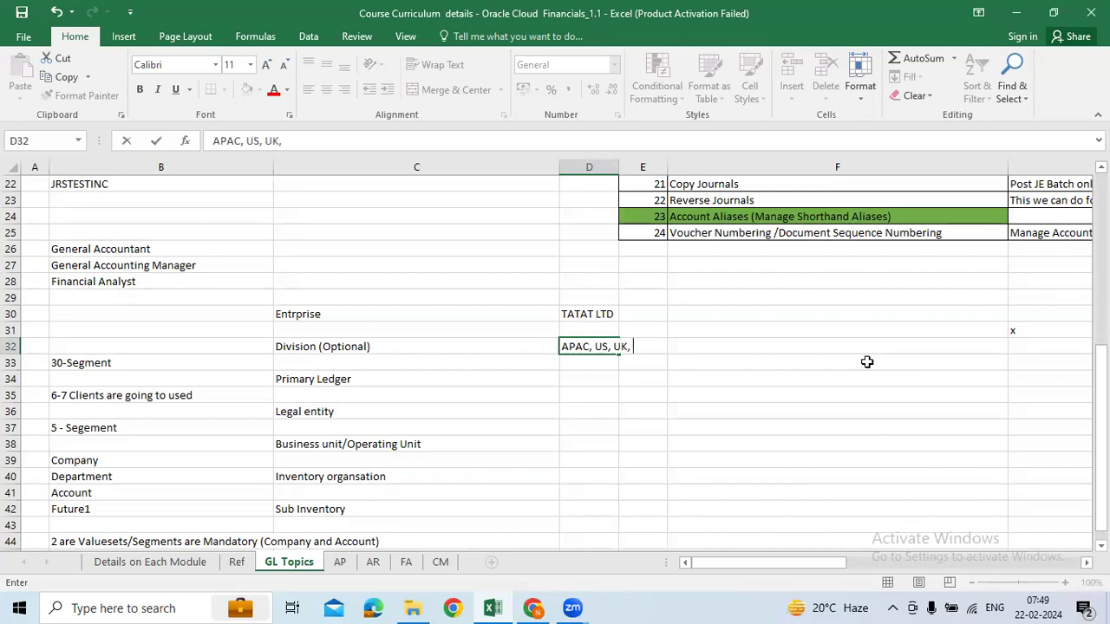
{"action": "type", "text": "EMEA"}
{"action": "key", "text": "Return"}
{"action": "key", "text": "Return"}
- Enter "US Primary Ledger" in D34 as the example for the Primary Ledger level
{"action": "type", "text": "Pr"}
{"action": "key", "text": "BackSpace"}
{"action": "key", "text": "BackSpace"}
{"action": "type", "text": "US Pri"}
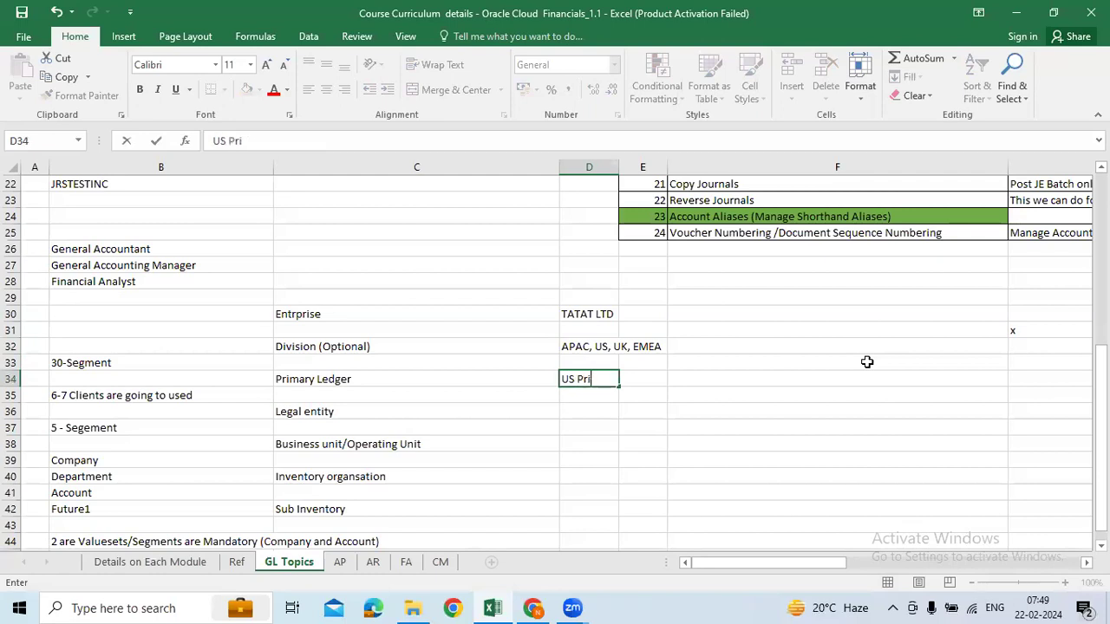
{"action": "type", "text": "mary Ledger"}
{"action": "key", "text": "Return"}
{"action": "key", "text": "Return"}
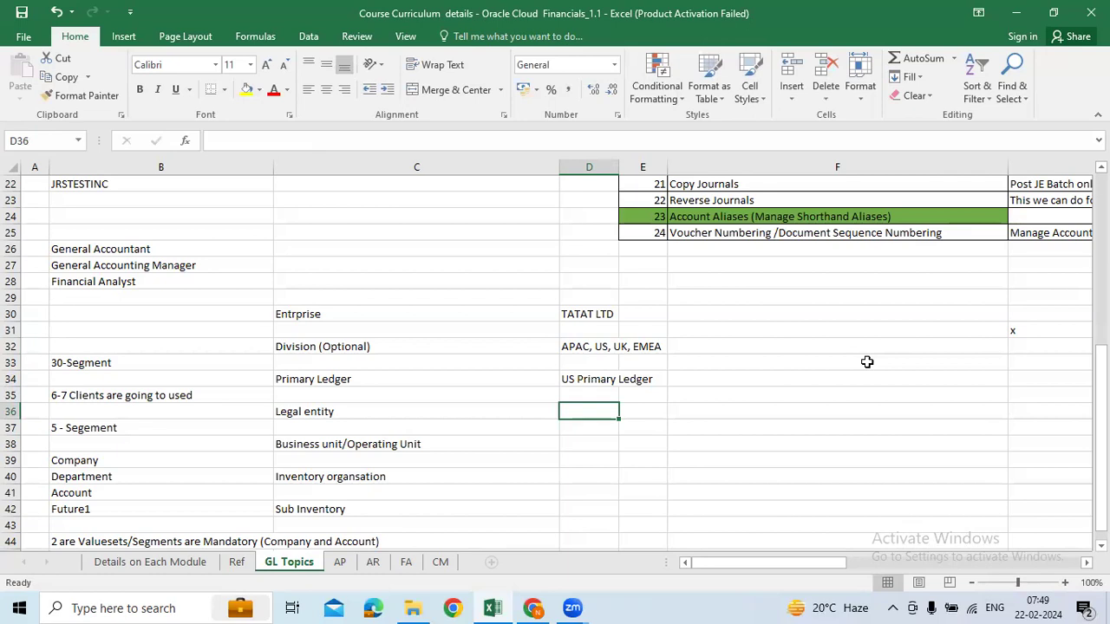
- Enter the example legal entities "US LE1, US LE2" in D36 beside the Legal entity level
{"action": "type", "text": "US"}
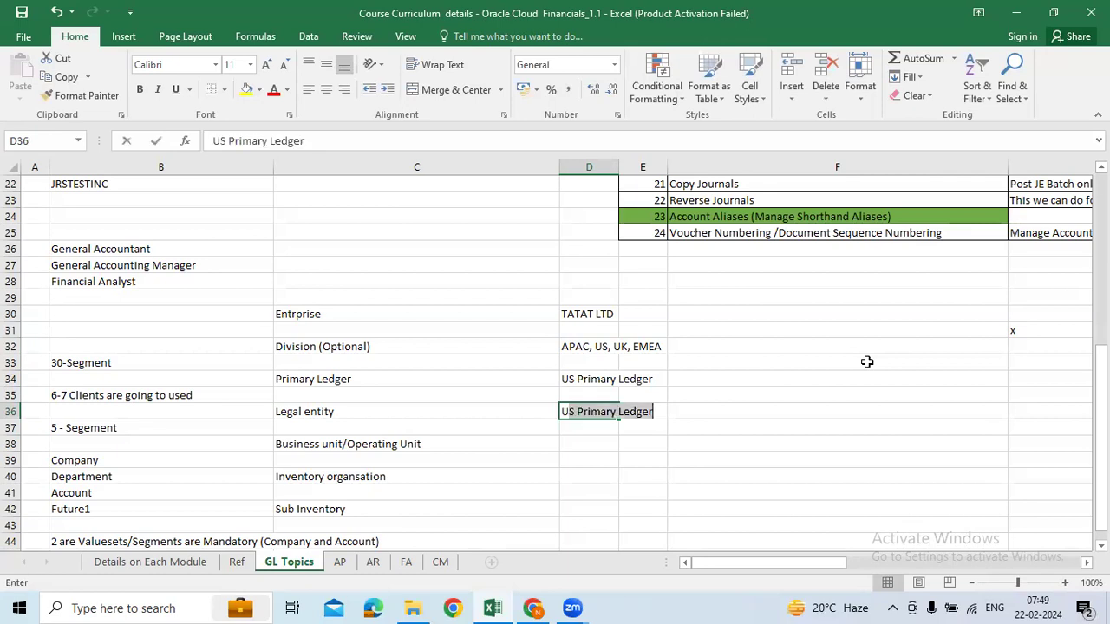
{"action": "type", "text": " LE"}
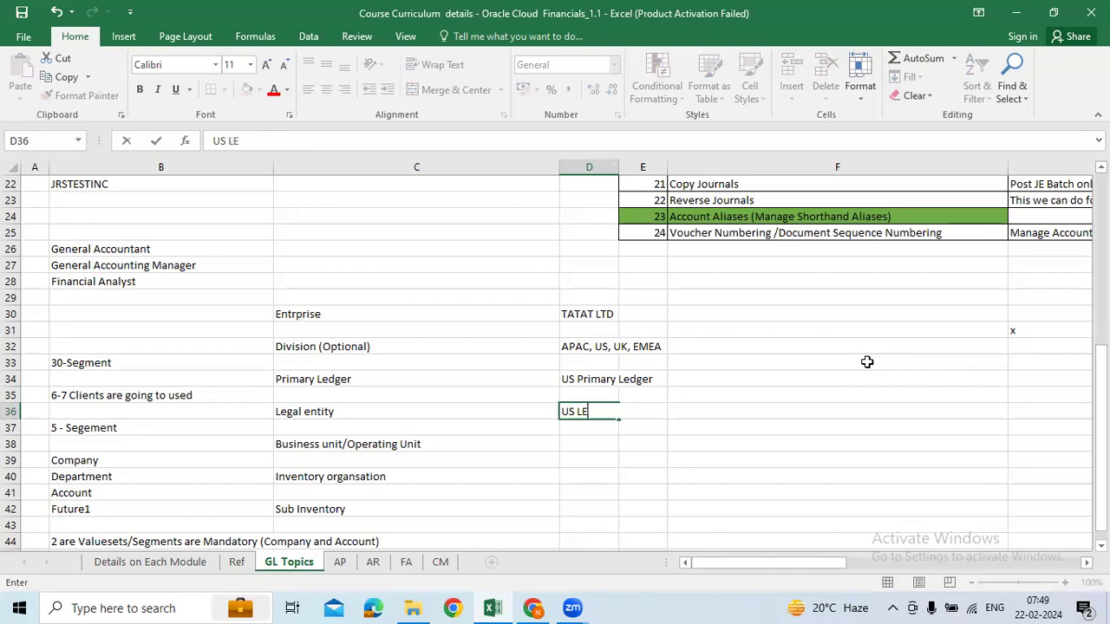
{"action": "type", "text": "1, US LE2"}
{"action": "key", "text": "Return"}
{"action": "key", "text": "Return"}
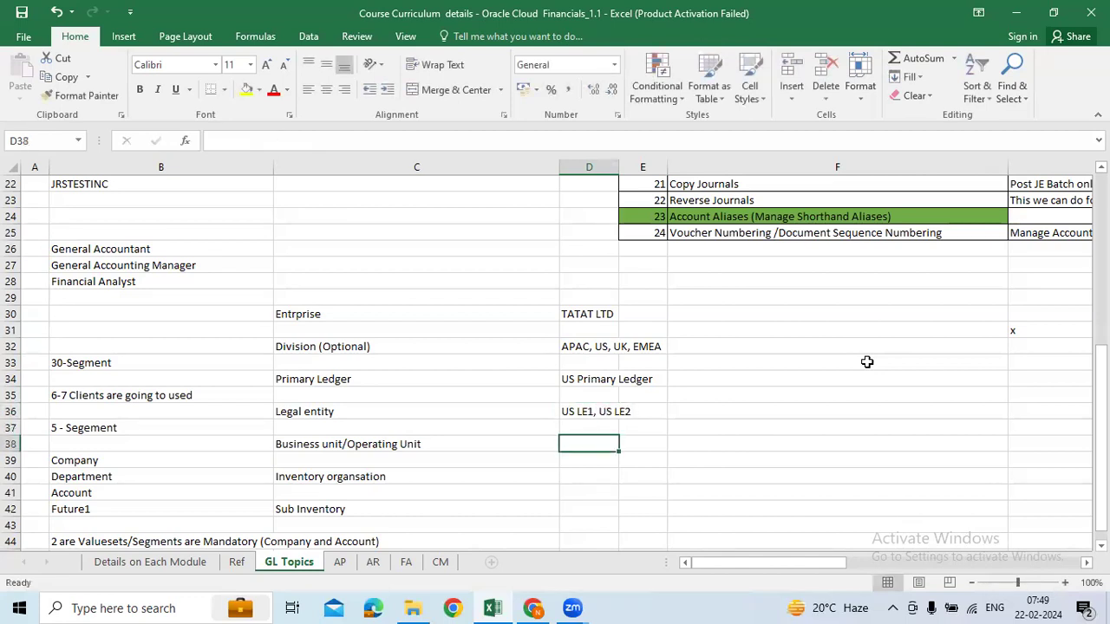
- Shorten the legal entity example in D36 to only "US LE1"
{"action": "double_click", "coordinate": [596, 412]}
{"action": "left_click_drag", "start_coordinate": [595, 413], "coordinate": [993, 421]}
{"action": "key", "text": "BackSpace"}
{"action": "key", "text": "Return"}
{"action": "key", "text": "Return"}
- Enter "US BU1" in D38 as the example for the Business unit/Operating Unit level
{"action": "type", "text": "US "}
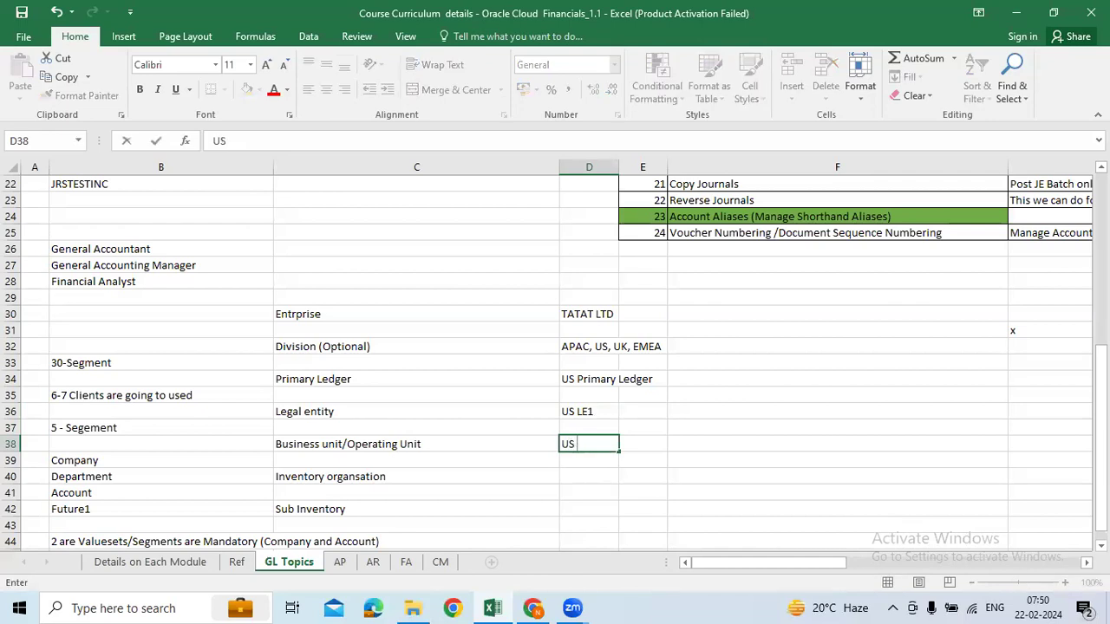
{"action": "type", "text": "BU1"}
{"action": "key", "text": "Return"}
{"action": "key", "text": "Return"}
- Enter "US INV ORG" in D40 as the example for the inventory organisation level
{"action": "type", "text": "US IN"}
{"action": "key", "text": "BackSpace"}
{"action": "key", "text": "BackSpace"}
{"action": "type", "text": "US "}
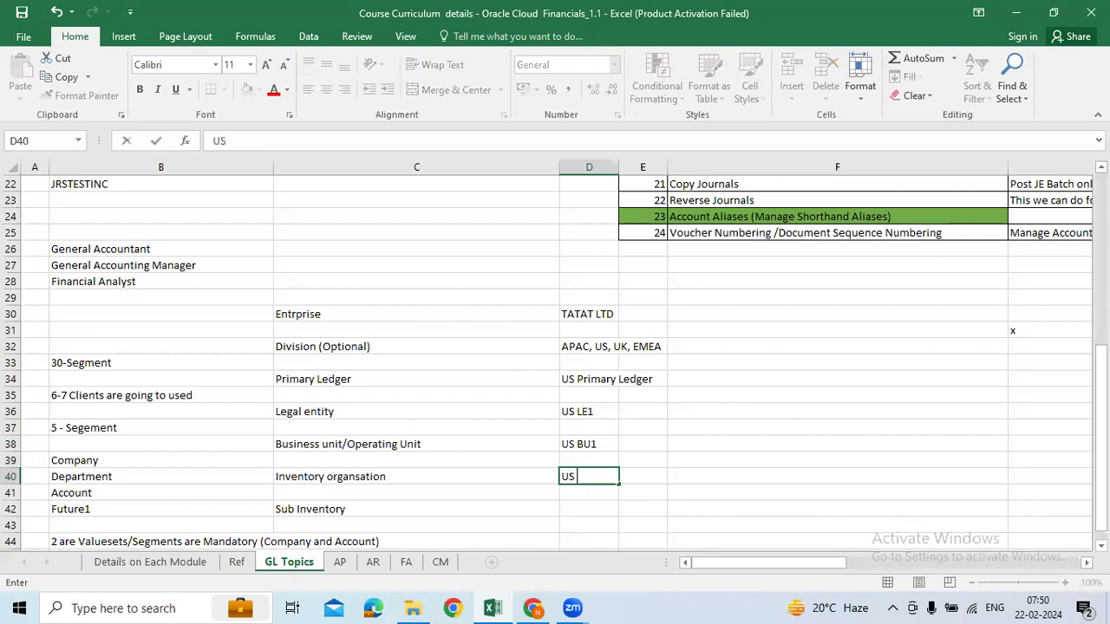
{"action": "type", "text": "INV ORG"}
{"action": "key", "text": "Return"}
{"action": "key", "text": "Return"}
- Enter "CAL, Atl" in D42 as the Sub Inventory examples and widen column D to fit the example values
{"action": "type", "text": "CAL, A"}
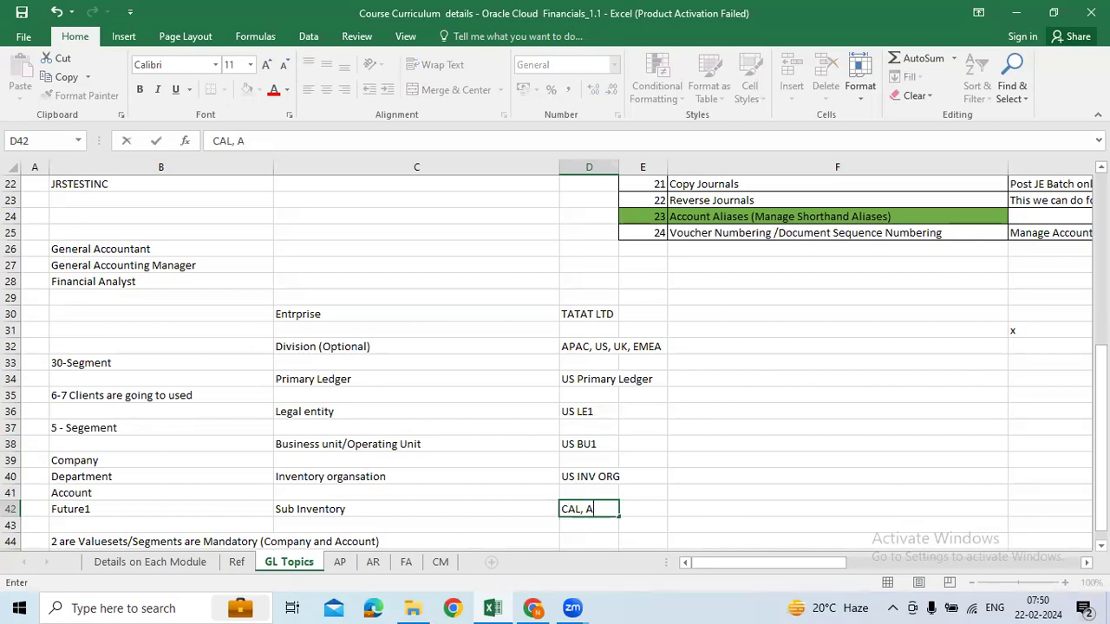
{"action": "type", "text": "TI,"}
{"action": "key", "text": "BackSpace"}
{"action": "key", "text": "Return"}
{"action": "left_click", "coordinate": [771, 424]}
{"action": "left_click_drag", "start_coordinate": [617, 166], "coordinate": [681, 165]}
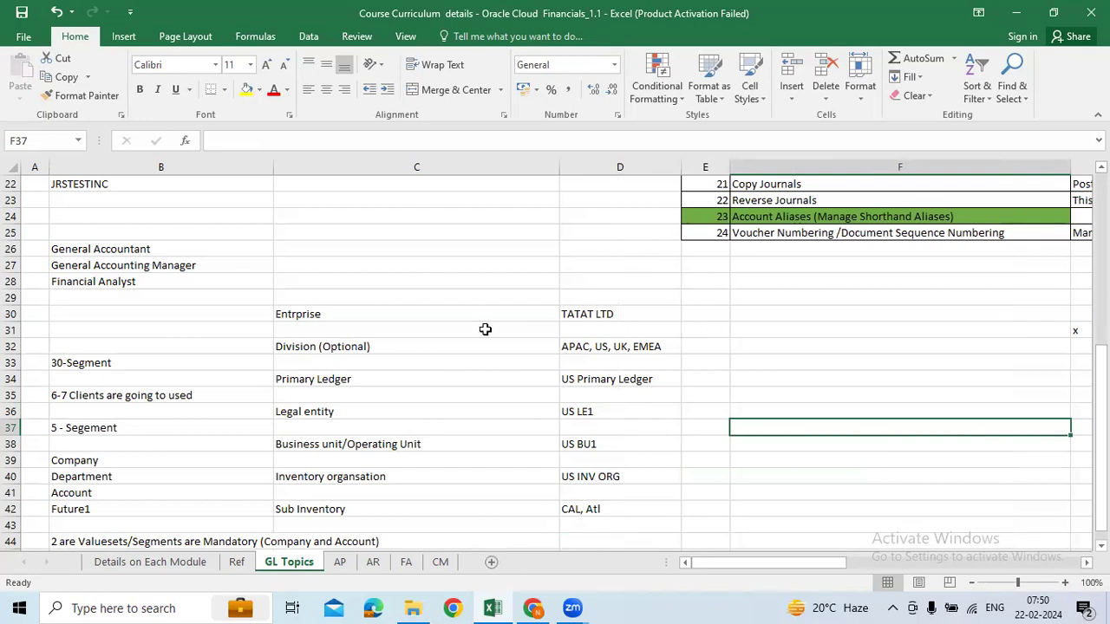
- Review the hierarchy levels in C30:C42, then compare the Enterprise and Division levels with their example values
{"action": "left_click_drag", "start_coordinate": [372, 313], "coordinate": [372, 515]}
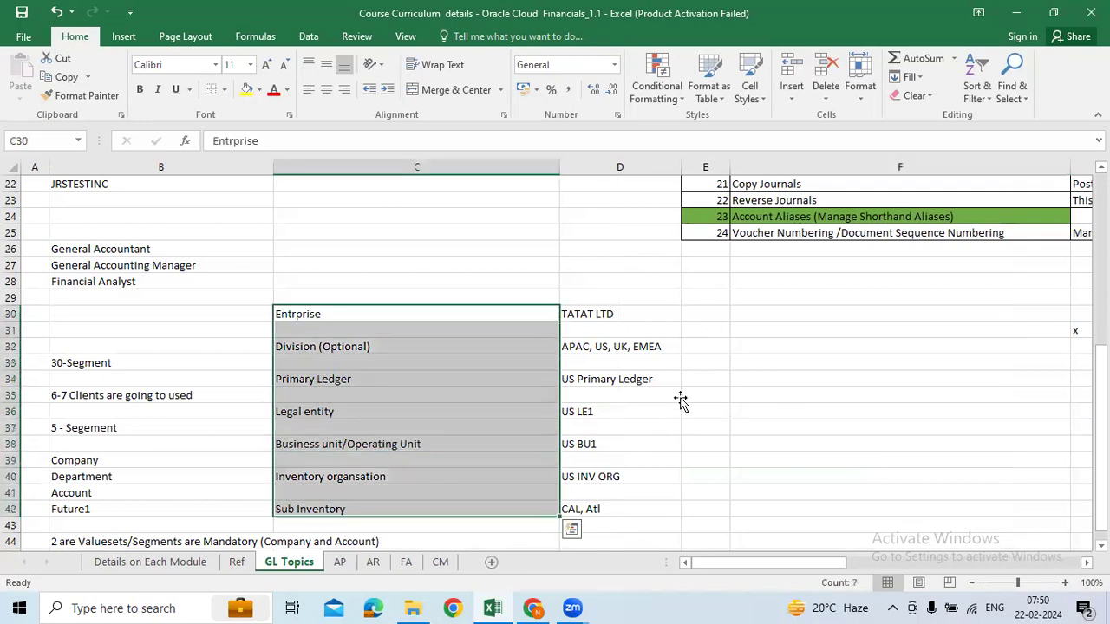
{"action": "left_click", "coordinate": [674, 399]}
{"action": "left_click", "coordinate": [632, 315]}
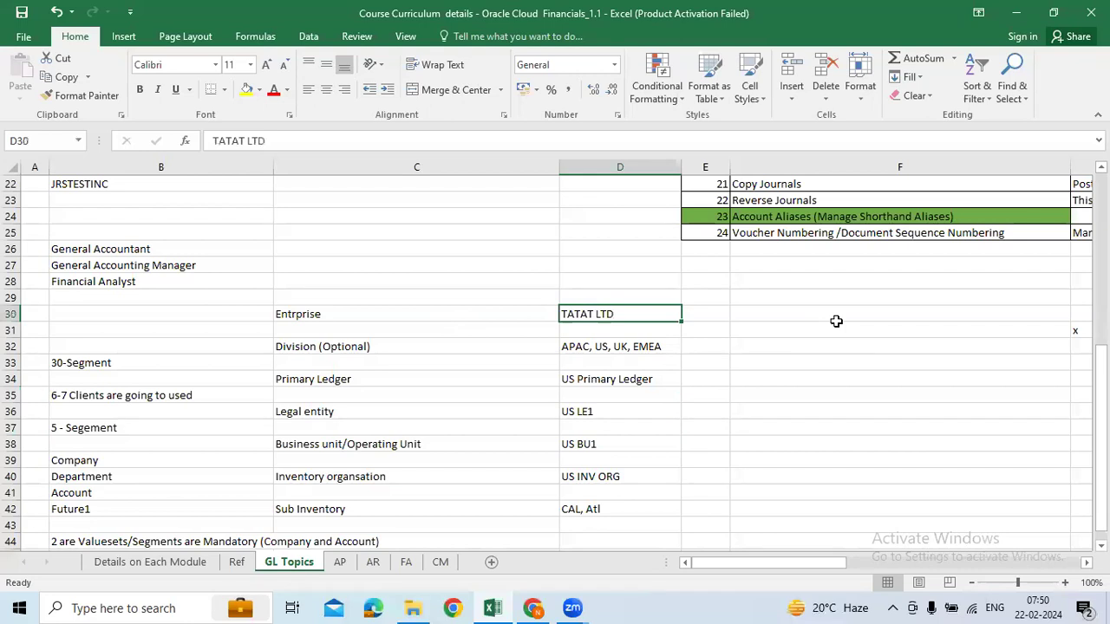
{"action": "left_click_drag", "start_coordinate": [372, 315], "coordinate": [616, 312]}
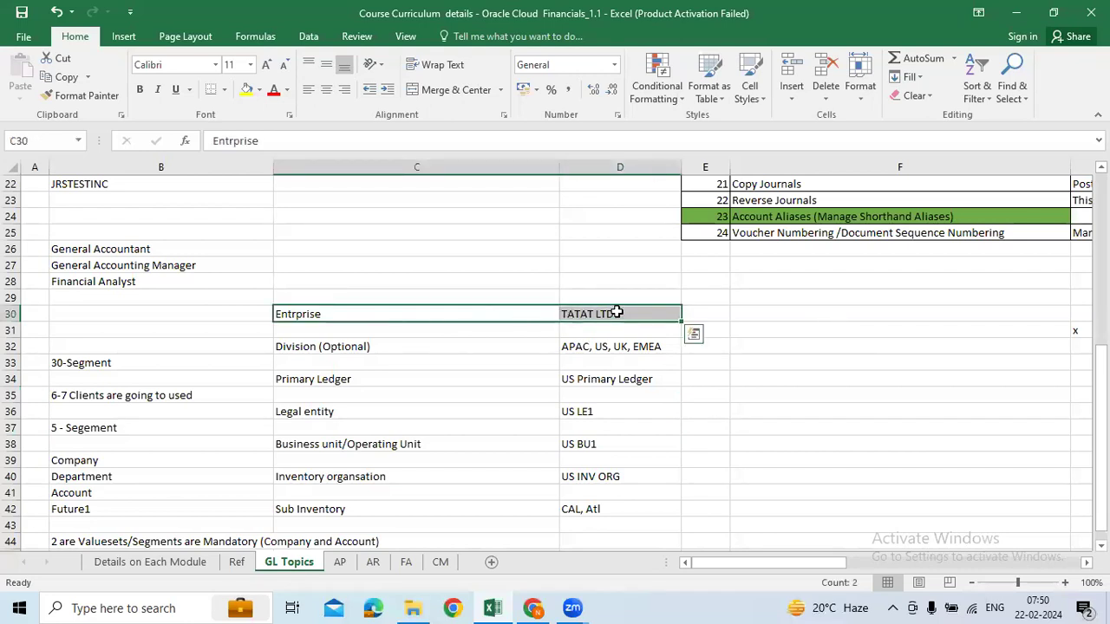
{"action": "left_click", "coordinate": [411, 315]}
{"action": "left_click", "coordinate": [590, 313]}
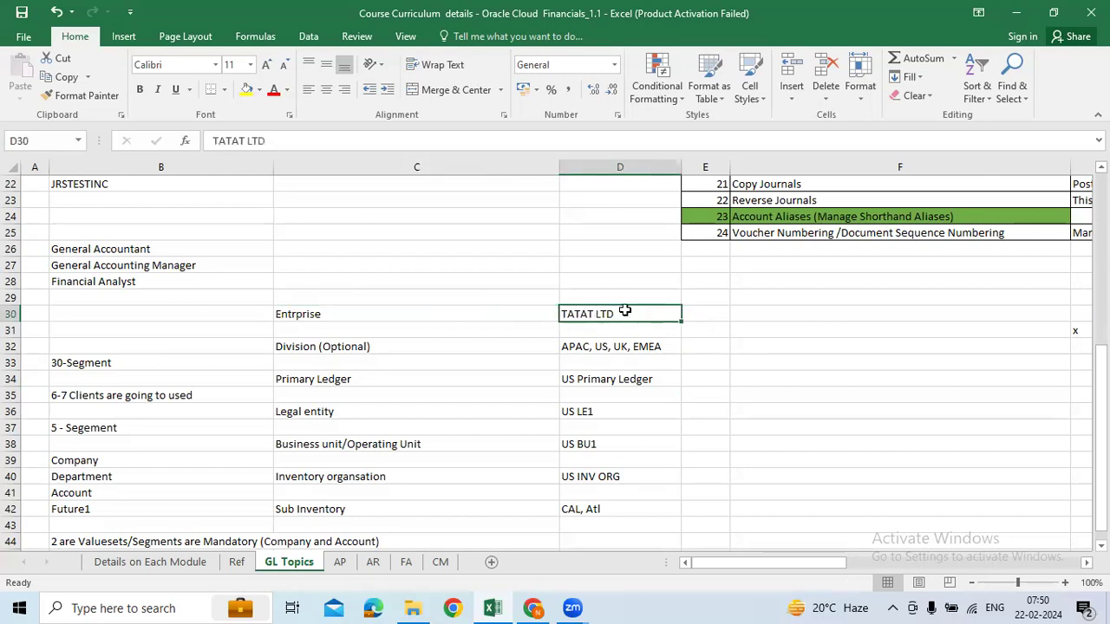
{"action": "left_click", "coordinate": [472, 344]}
{"action": "left_click", "coordinate": [588, 345]}
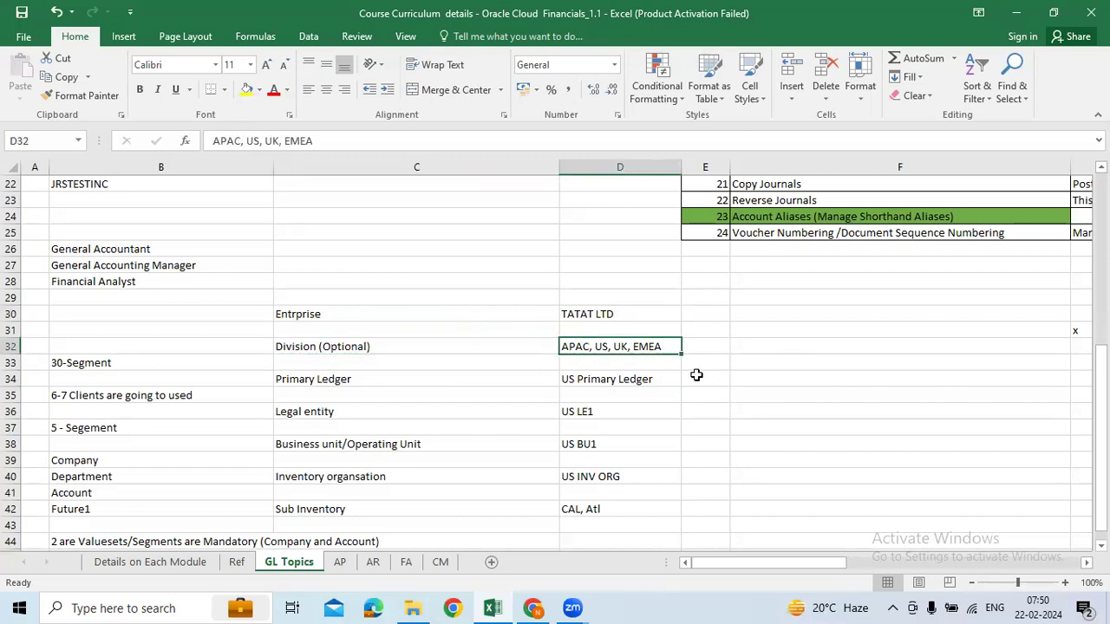
{"action": "left_click", "coordinate": [376, 339]}
{"action": "left_click_drag", "start_coordinate": [611, 346], "coordinate": [496, 347]}
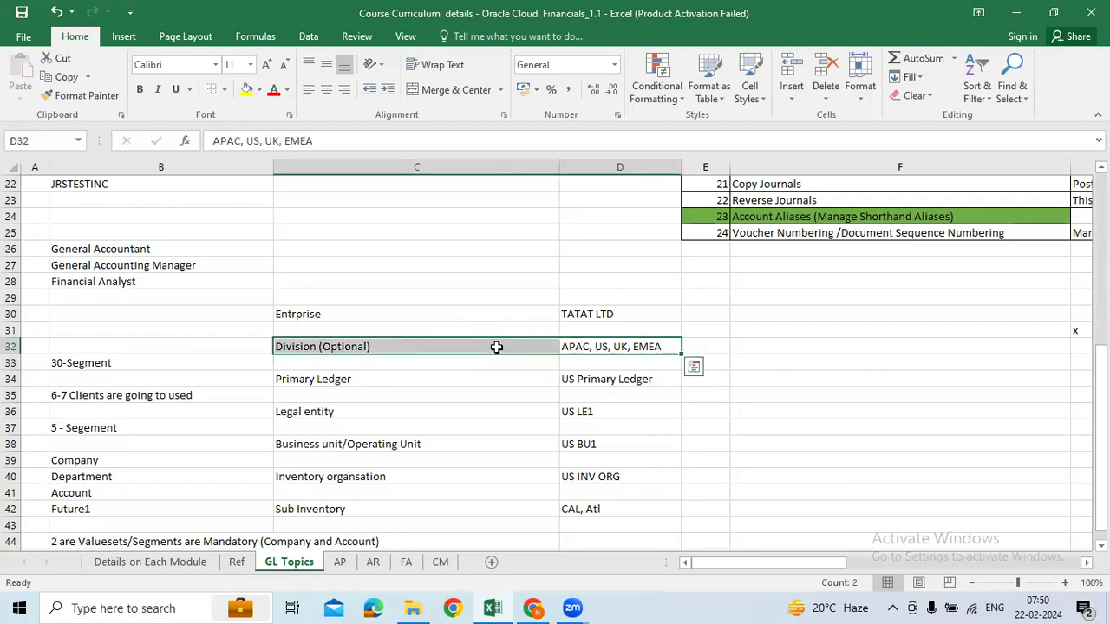
{"action": "left_click", "coordinate": [749, 460]}
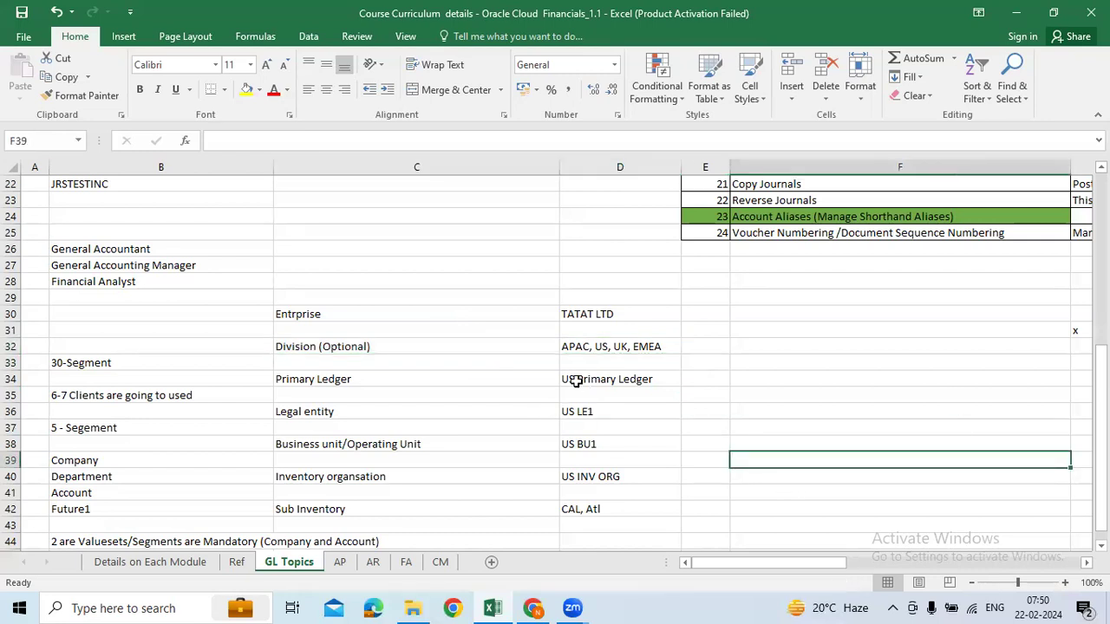
- Review the Primary Ledger level and its example, then trace the column D examples from Sub Inventory up to the enterprise
{"action": "left_click", "coordinate": [578, 379]}
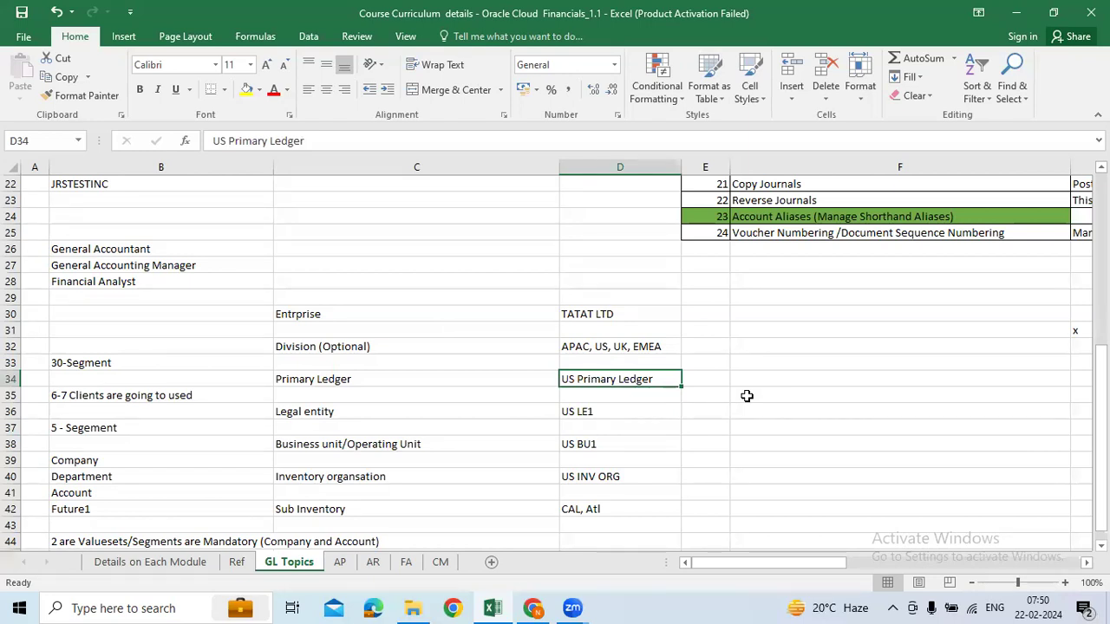
{"action": "left_click_drag", "start_coordinate": [397, 379], "coordinate": [620, 381]}
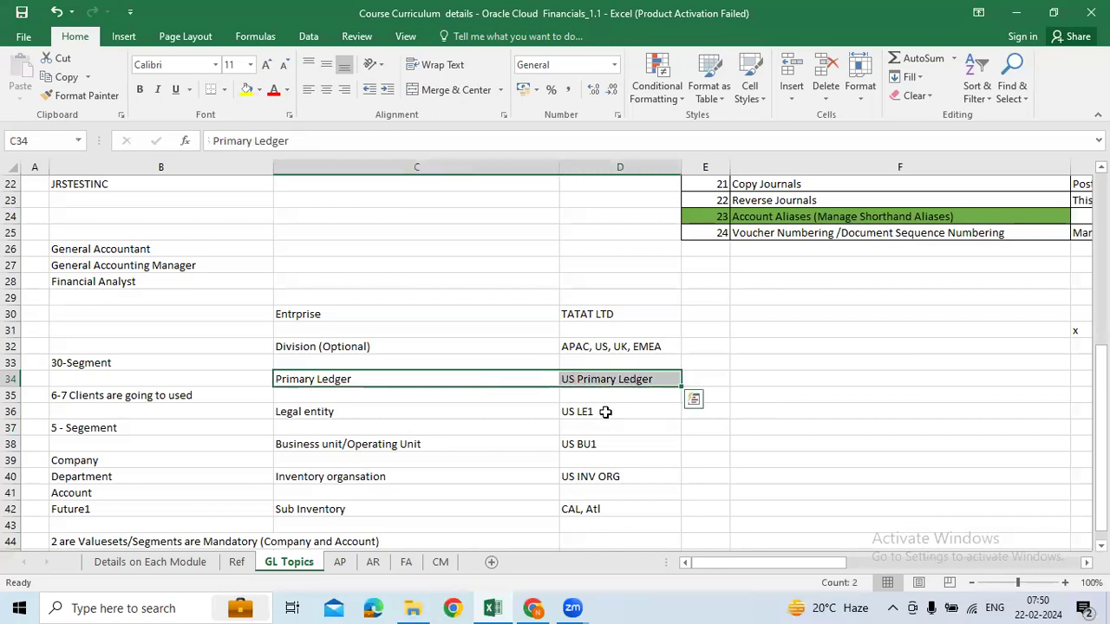
{"action": "left_click", "coordinate": [780, 424]}
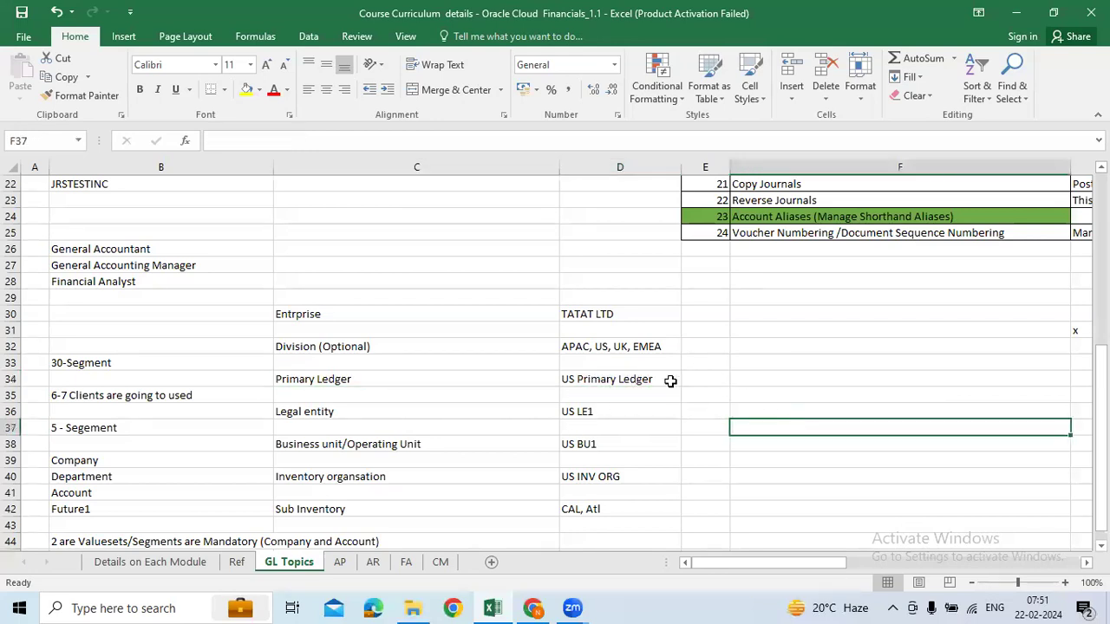
{"action": "left_click_drag", "start_coordinate": [570, 509], "coordinate": [578, 482]}
{"action": "left_click", "coordinate": [581, 507]}
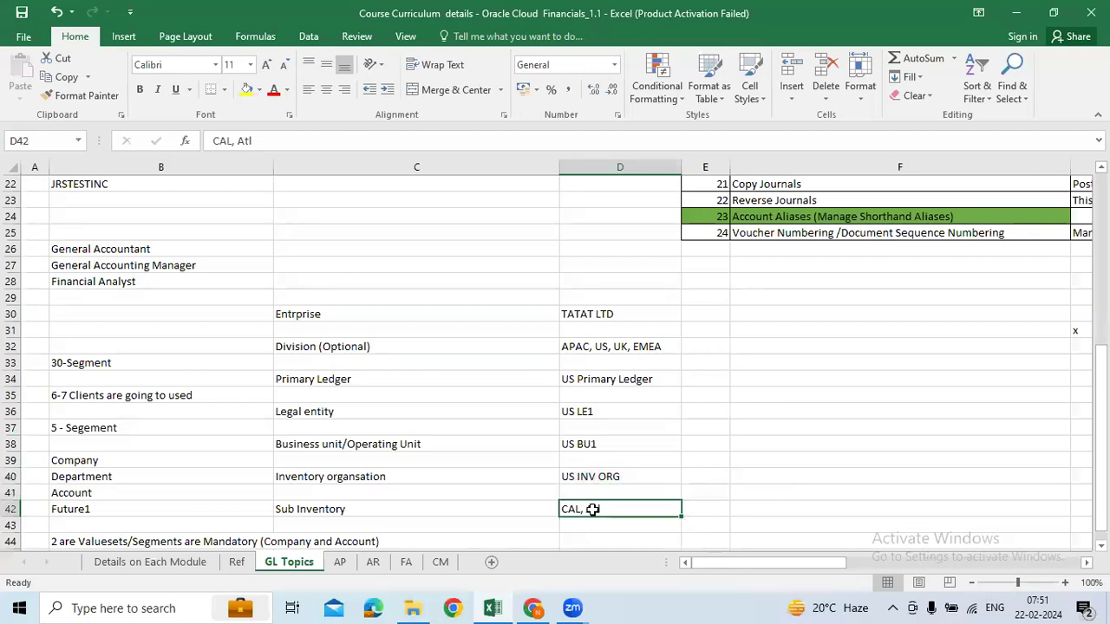
{"action": "left_click_drag", "start_coordinate": [593, 510], "coordinate": [600, 347]}
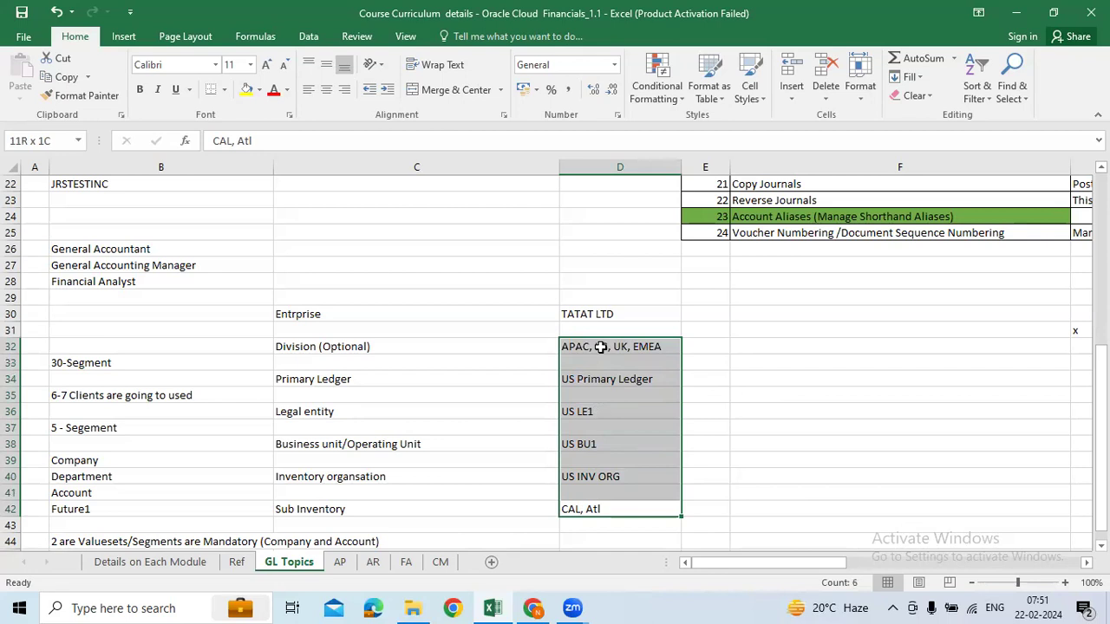
{"action": "left_click_drag", "start_coordinate": [600, 347], "coordinate": [600, 317]}
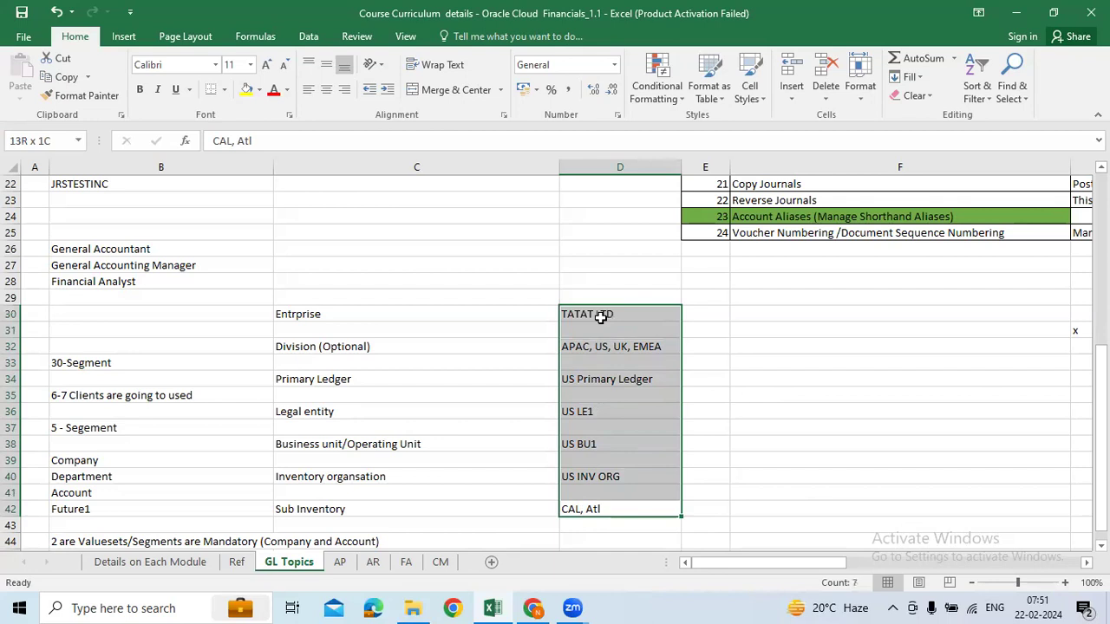
- Move the optional Division level and its example values from C32:D32 to the cells starting at F30
{"action": "left_click_drag", "start_coordinate": [410, 345], "coordinate": [656, 343]}
{"action": "key", "text": "ctrl+x"}
{"action": "left_click", "coordinate": [783, 313]}
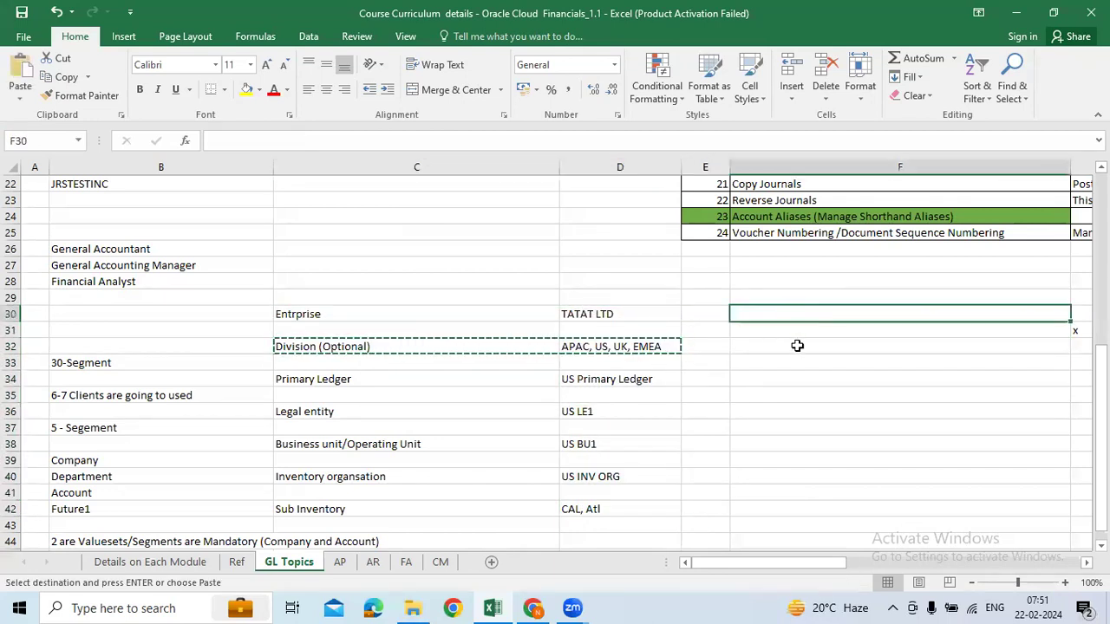
{"action": "key", "text": "ctrl+v"}
- Move the Primary Ledger through Sub Inventory block, C34:D42, up so that it starts at C32
{"action": "left_click_drag", "start_coordinate": [358, 380], "coordinate": [651, 508]}
{"action": "key", "text": "ctrl+x"}
{"action": "left_click", "coordinate": [386, 347]}
{"action": "left_click_drag", "start_coordinate": [436, 355], "coordinate": [647, 503]}
{"action": "left_click", "coordinate": [412, 374]}
{"action": "key", "text": "ctrl+x"}
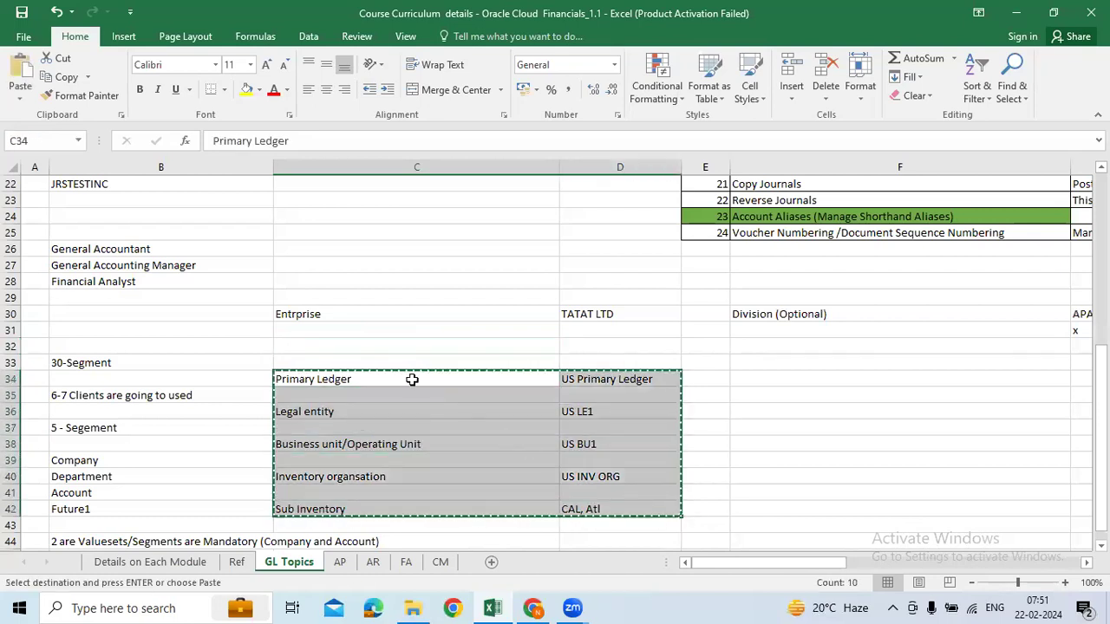
{"action": "left_click", "coordinate": [375, 359]}
{"action": "left_click", "coordinate": [382, 346]}
{"action": "key", "text": "Return"}
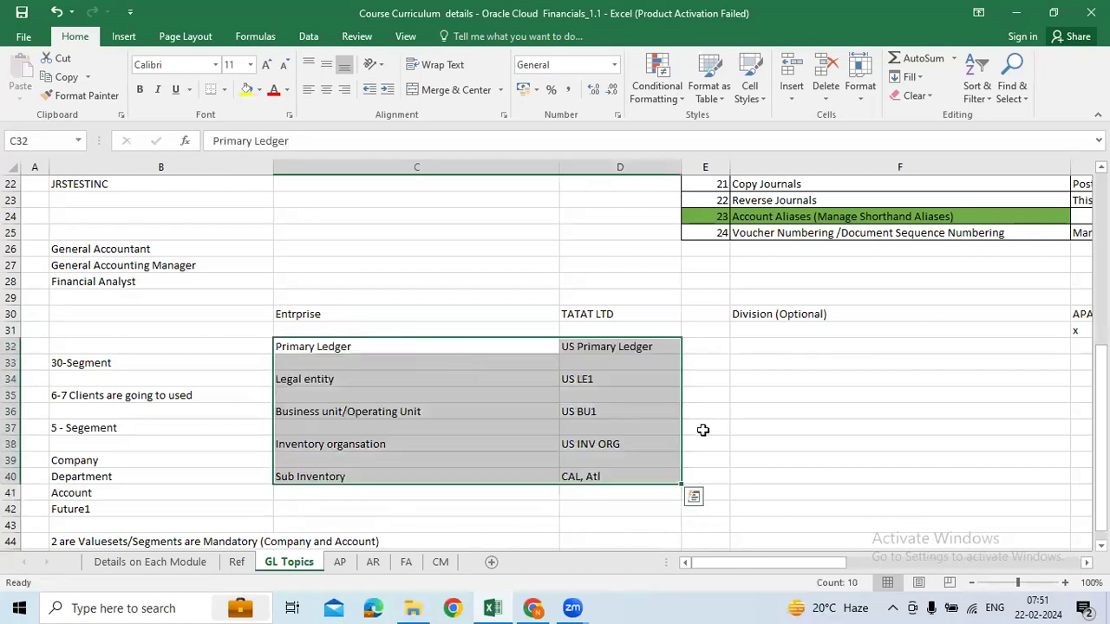
{"action": "left_click", "coordinate": [707, 430]}
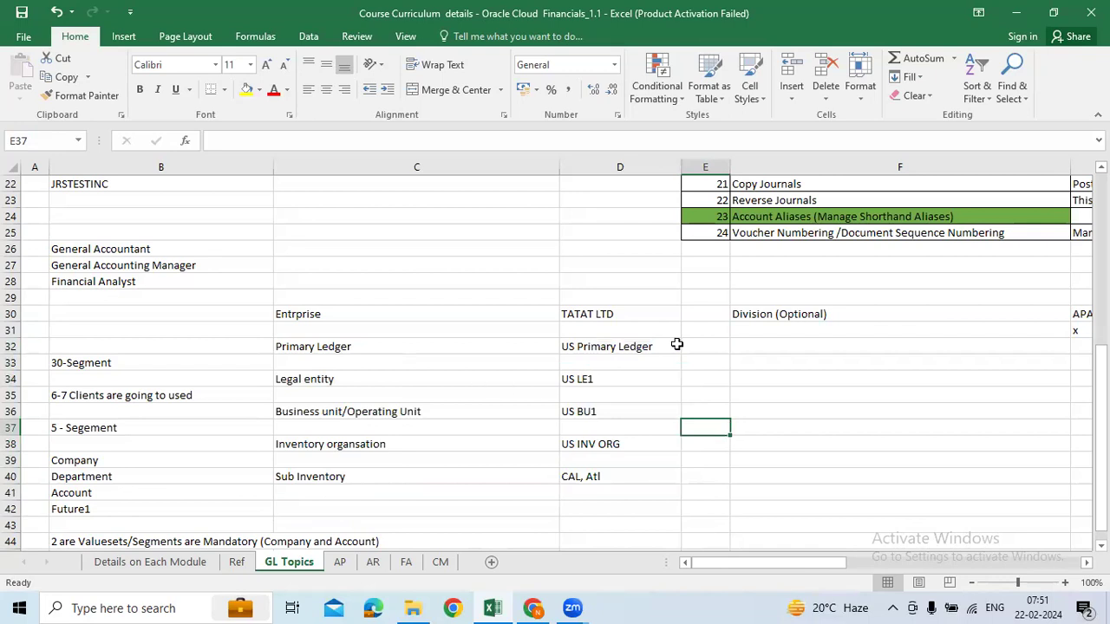
{"action": "left_click", "coordinate": [612, 318]}
{"action": "double_click", "coordinate": [637, 317]}
{"action": "left_click", "coordinate": [767, 346]}
{"action": "left_click", "coordinate": [593, 318]}
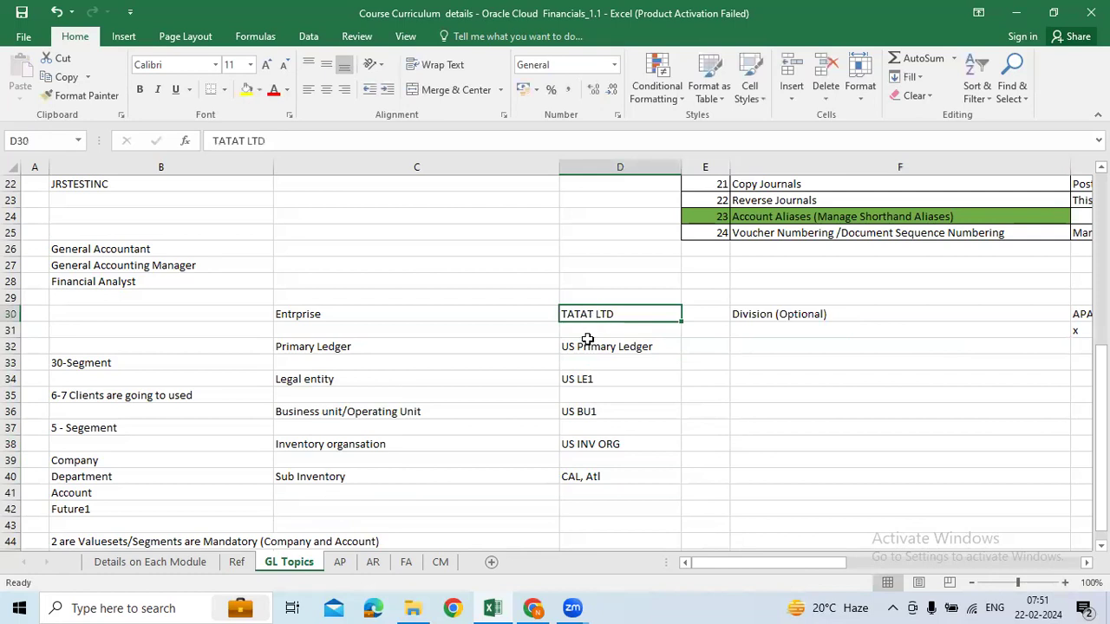
{"action": "left_click", "coordinate": [649, 347]}
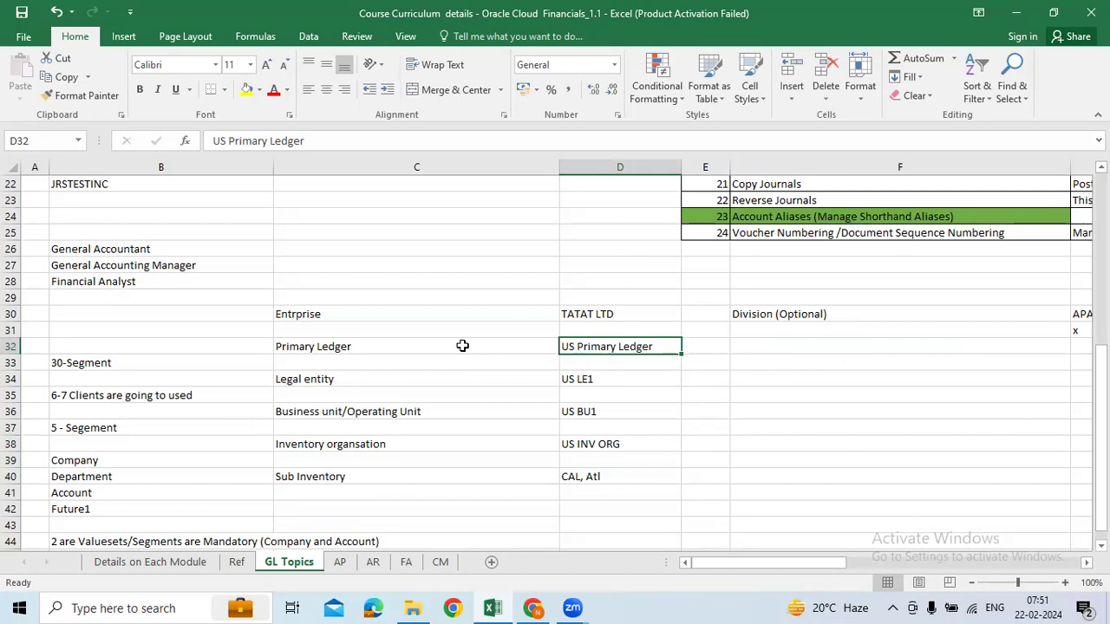
- Extend the legal entity example in D34 to "US LE1, US LE2, US LE3"
{"action": "left_click", "coordinate": [617, 381]}
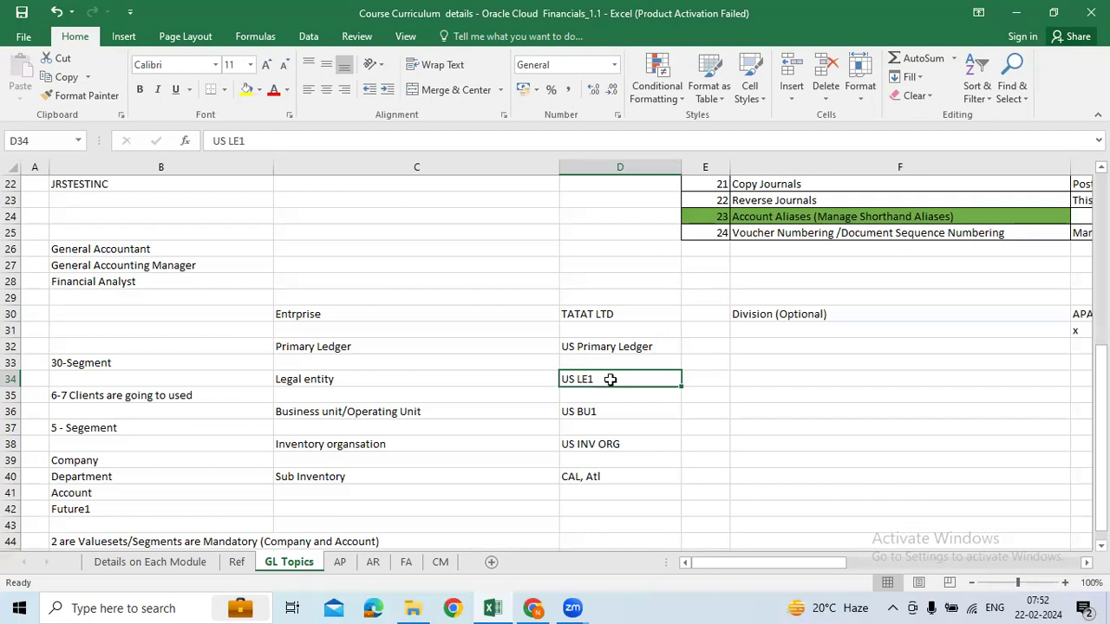
{"action": "double_click", "coordinate": [651, 379]}
{"action": "type", "text": ","}
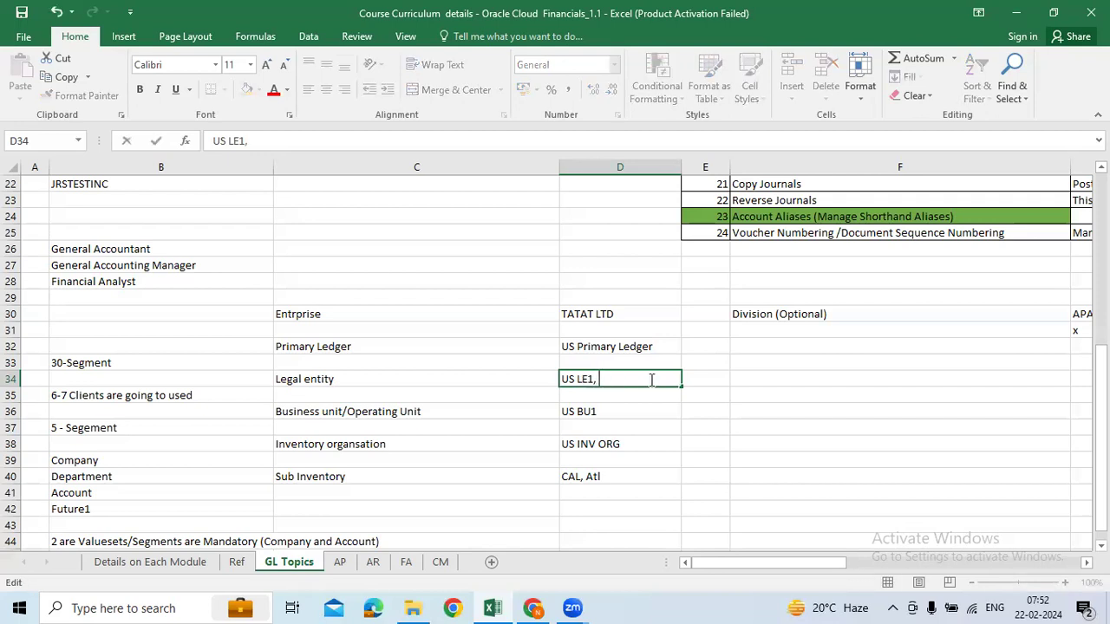
{"action": "type", "text": " US LE2, US L"}
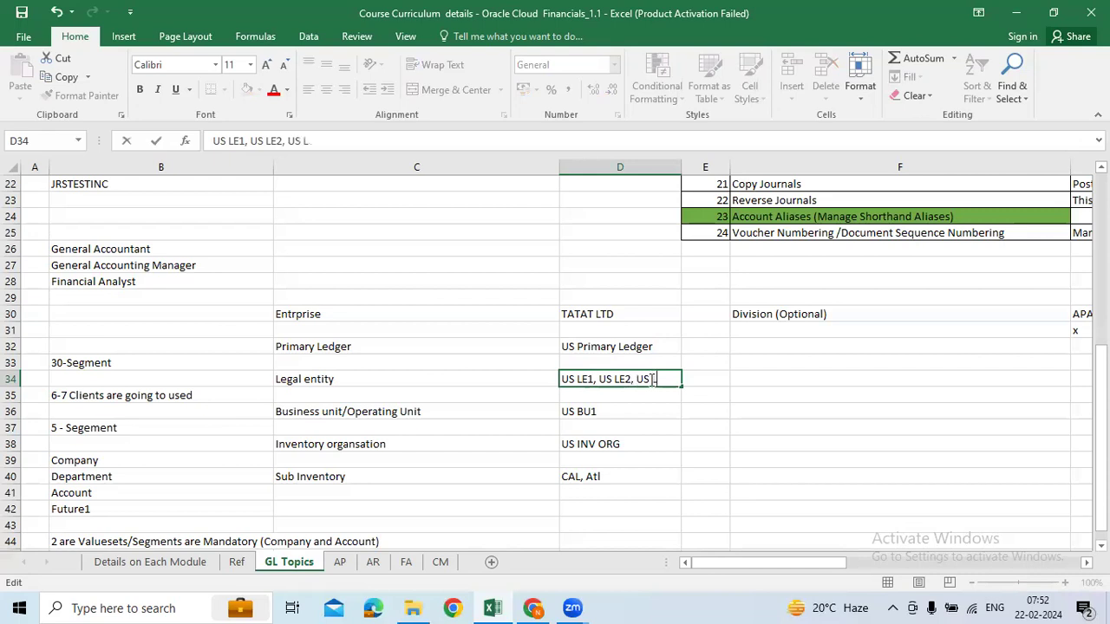
{"action": "type", "text": "E3"}
{"action": "key", "text": "Return"}
{"action": "left_click", "coordinate": [631, 379]}
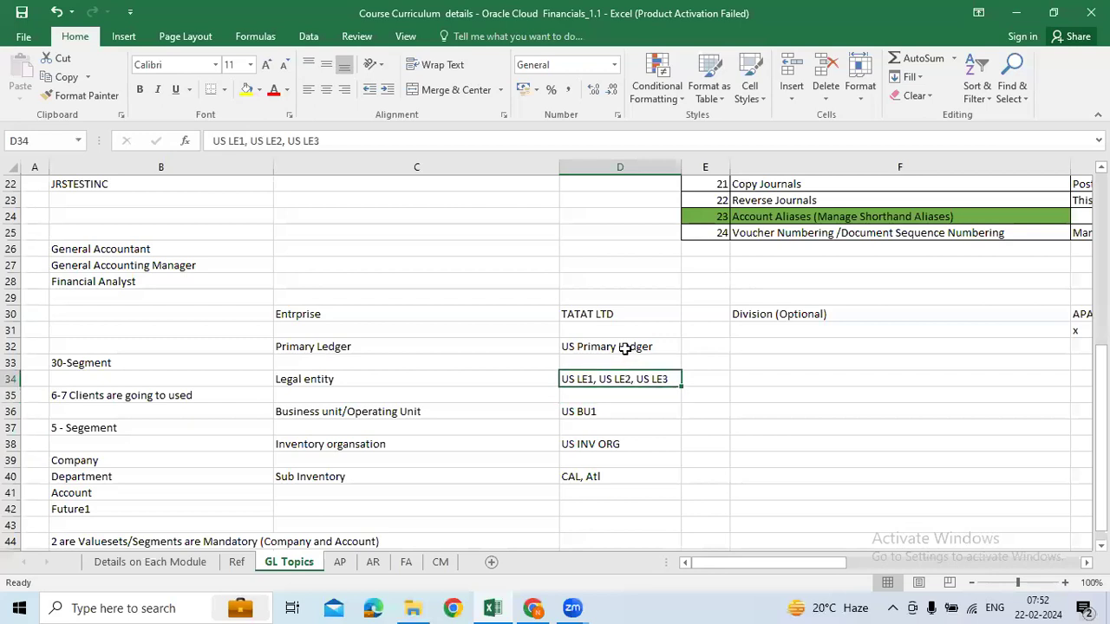
- Extend the business unit example in D36 to "US BU1, US BU@, US BU3"
{"action": "left_click", "coordinate": [626, 348]}
{"action": "double_click", "coordinate": [625, 412]}
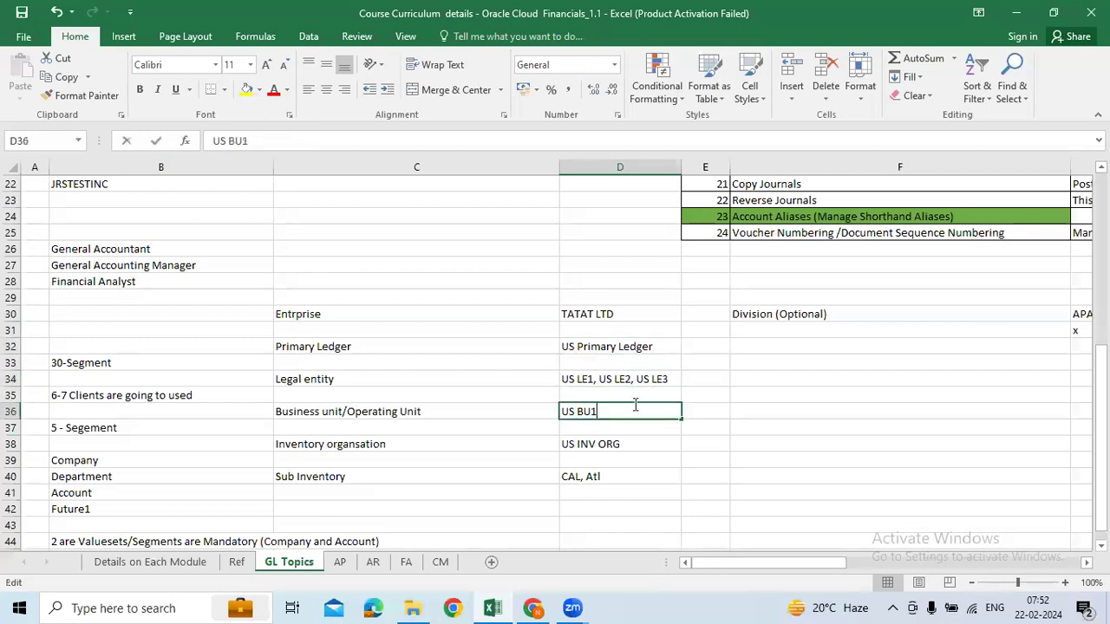
{"action": "double_click", "coordinate": [589, 379]}
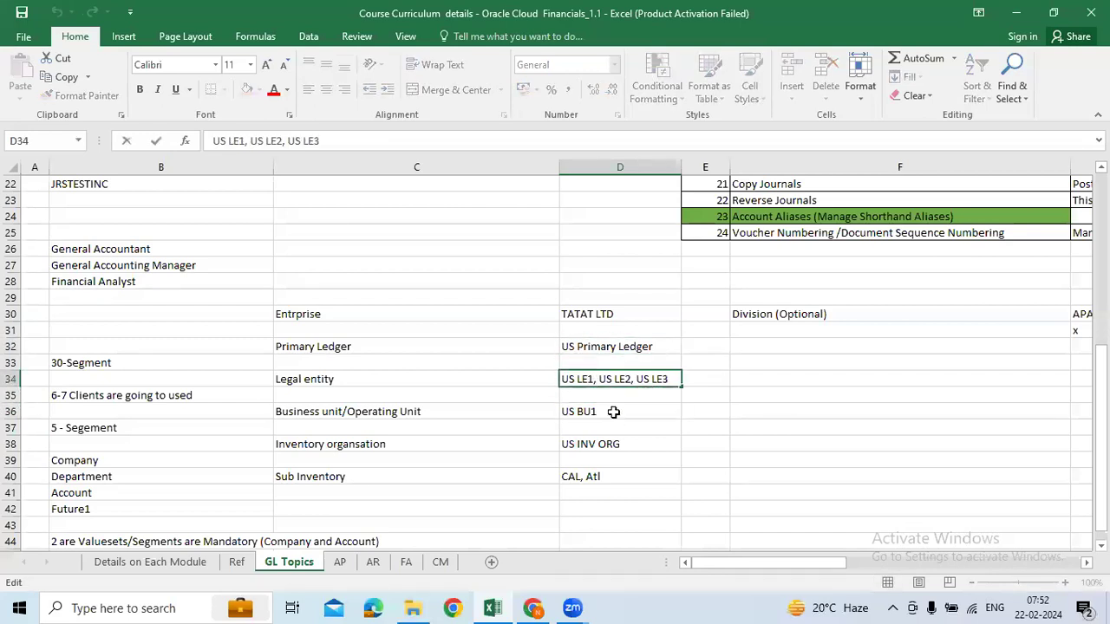
{"action": "double_click", "coordinate": [614, 412]}
{"action": "type", "text": ","}
{"action": "type", "text": " US BU"}
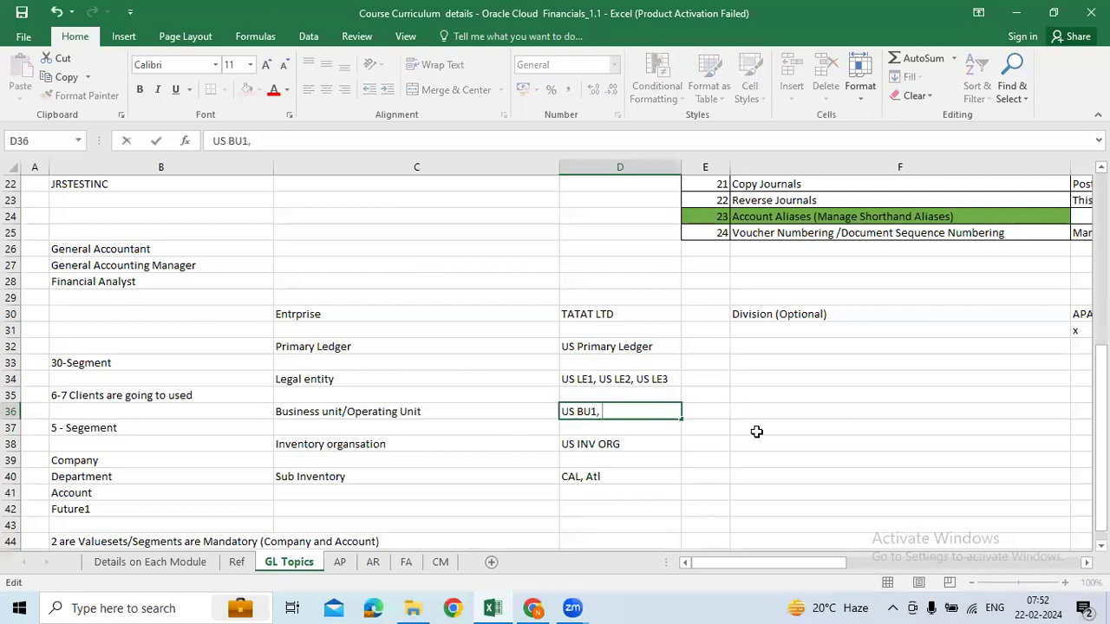
{"action": "type", "text": "@, US BU3"}
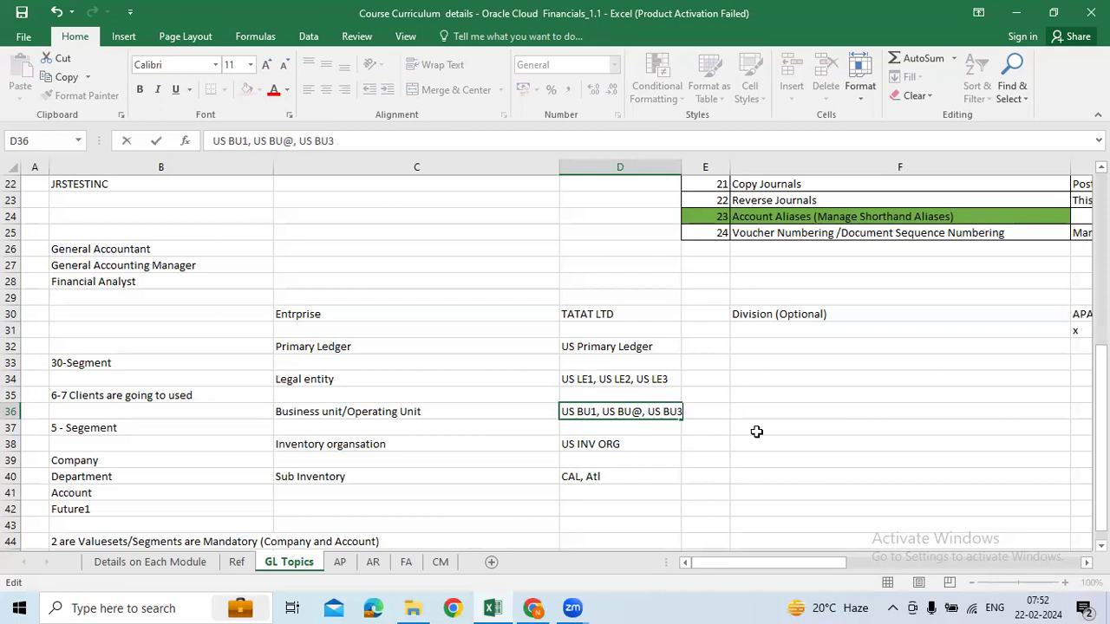
{"action": "key", "text": "Return"}
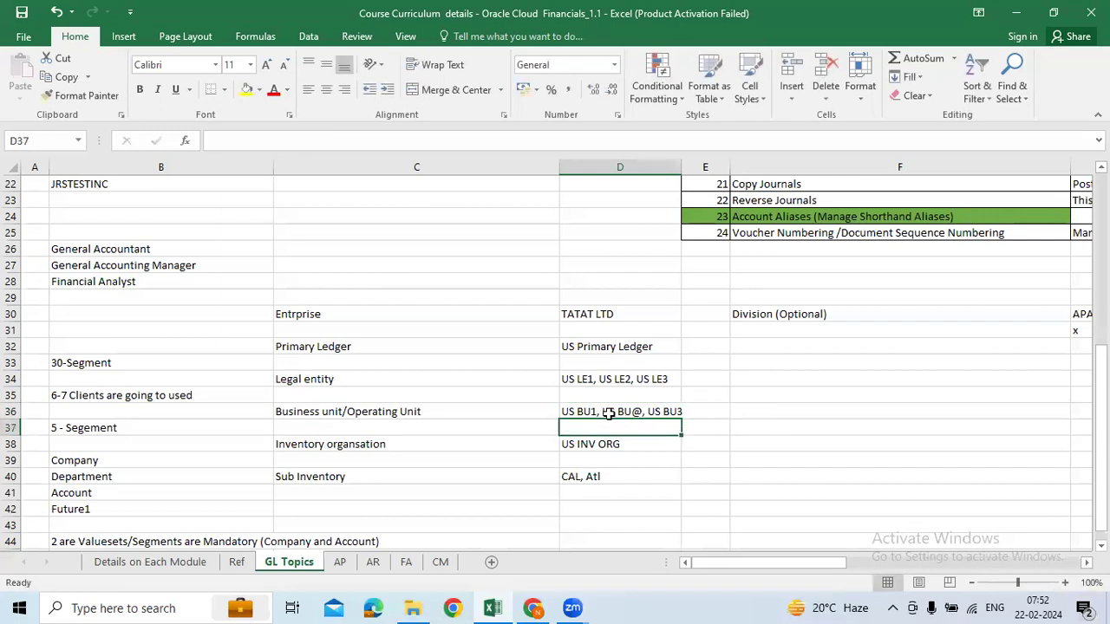
- Remove the stray "@" from the business unit example in D36 so it reads "US BU1, US BU, US BU3"
{"action": "double_click", "coordinate": [641, 411]}
{"action": "key", "text": "BackSpace"}
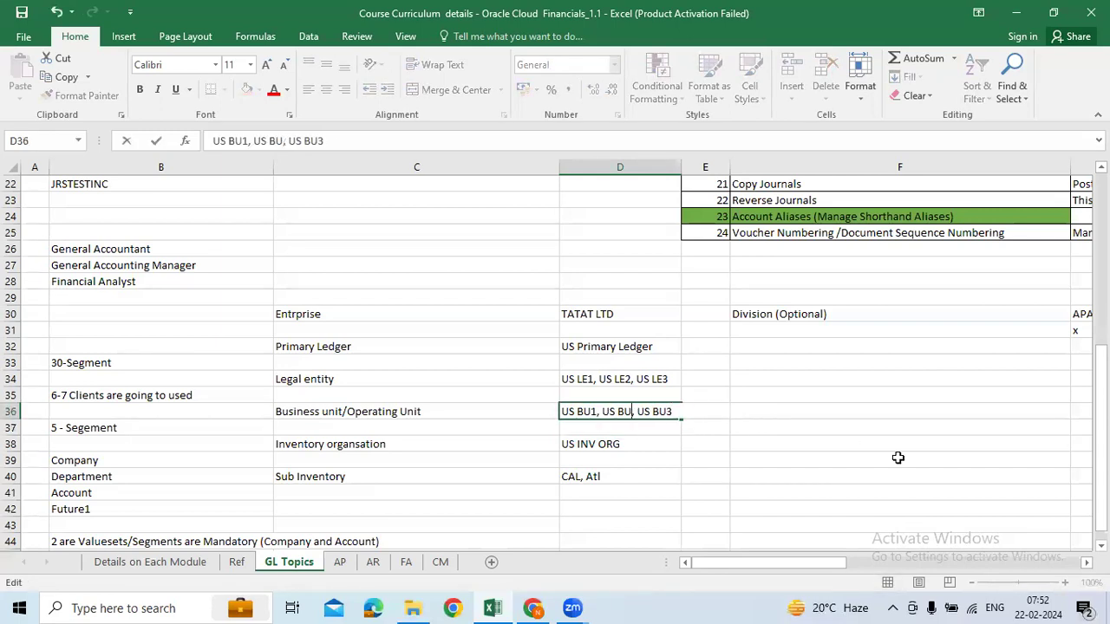
{"action": "key", "text": "Return"}
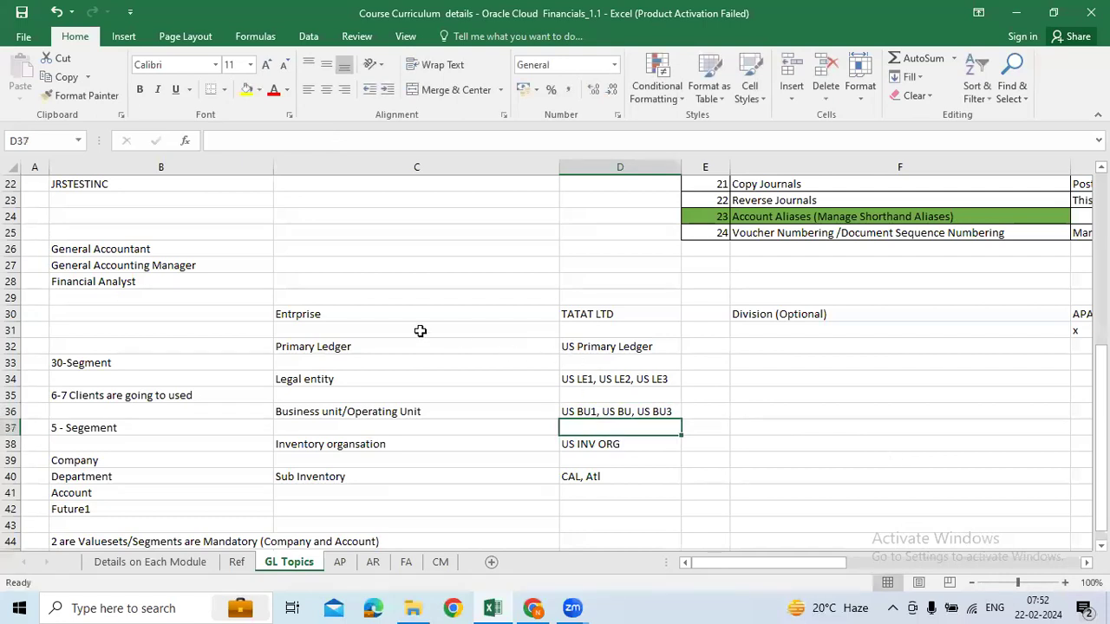
- Review the enterprise structure levels and their example values in C30:D40, from Entrprise down to Sub Inventory
{"action": "left_click_drag", "start_coordinate": [379, 318], "coordinate": [602, 476]}
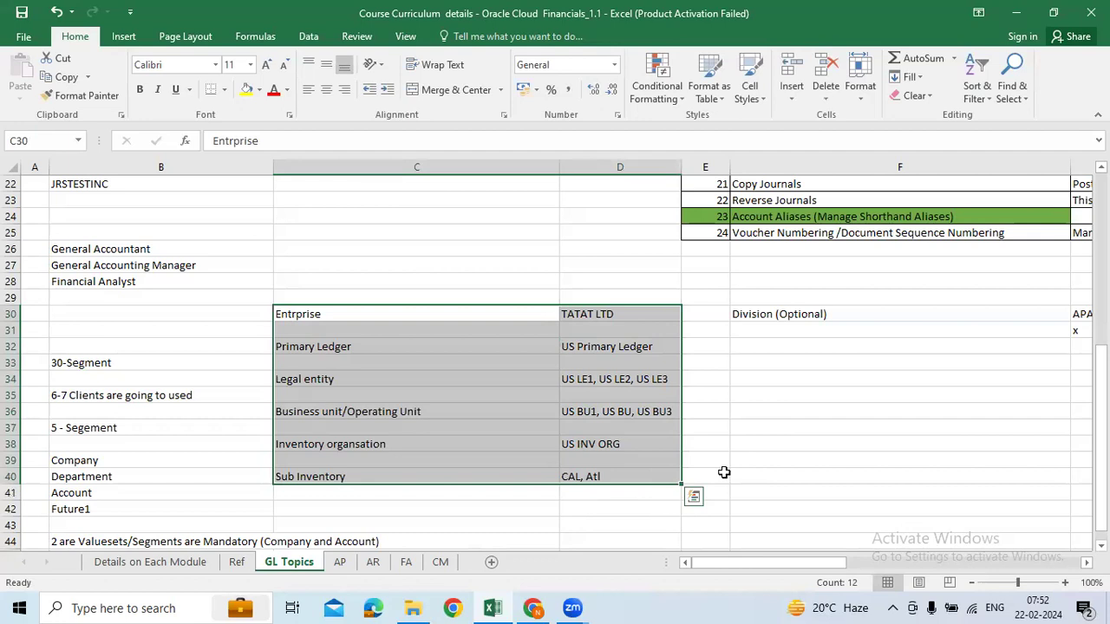
{"action": "left_click", "coordinate": [738, 411]}
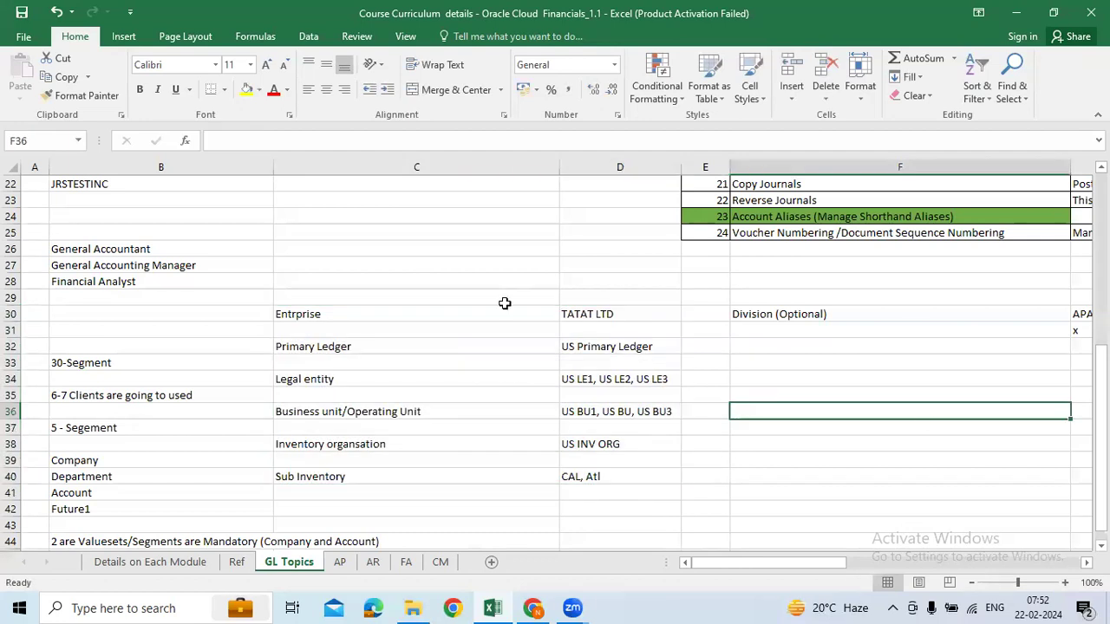
{"action": "left_click_drag", "start_coordinate": [503, 316], "coordinate": [609, 471]}
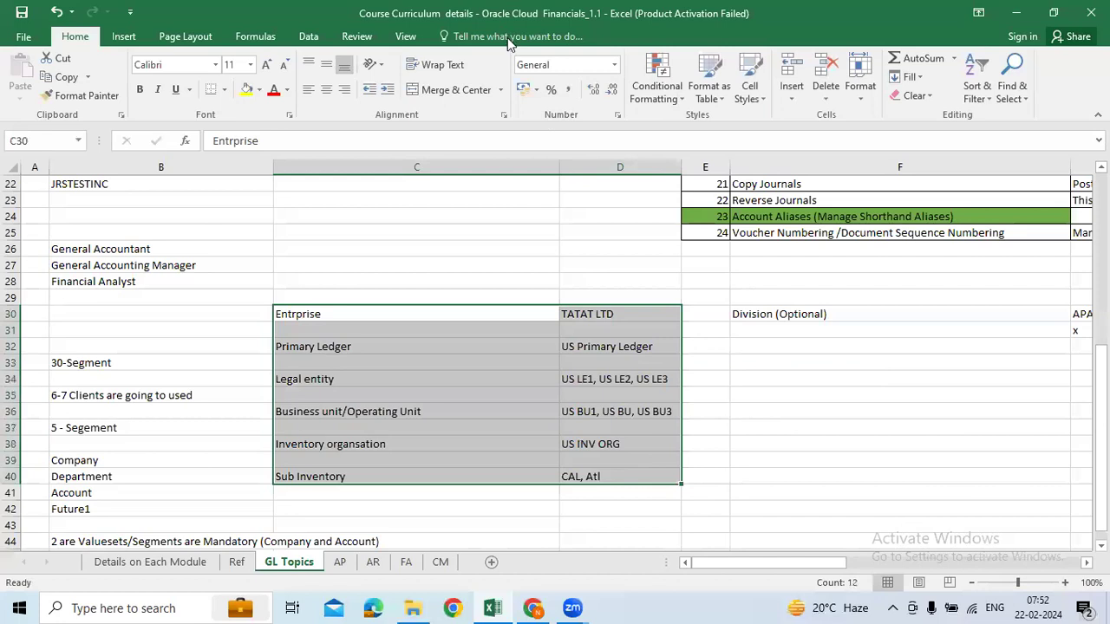
{"action": "left_click_drag", "start_coordinate": [486, 316], "coordinate": [651, 472]}
{"action": "left_click_drag", "start_coordinate": [529, 317], "coordinate": [627, 312]}
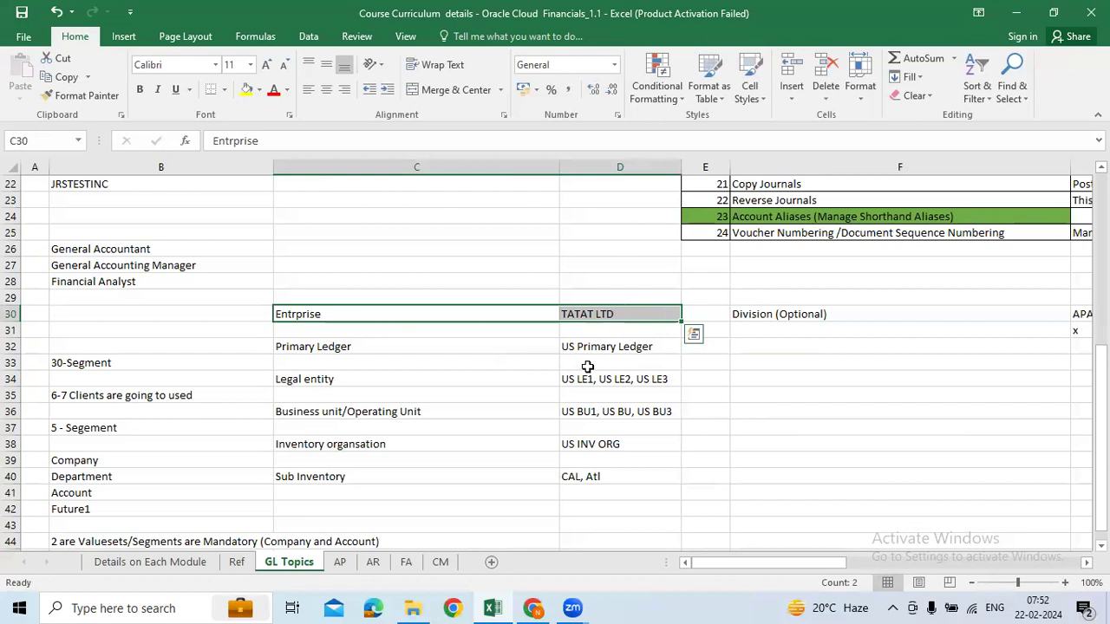
{"action": "left_click", "coordinate": [498, 315]}
{"action": "left_click_drag", "start_coordinate": [563, 361], "coordinate": [569, 471]}
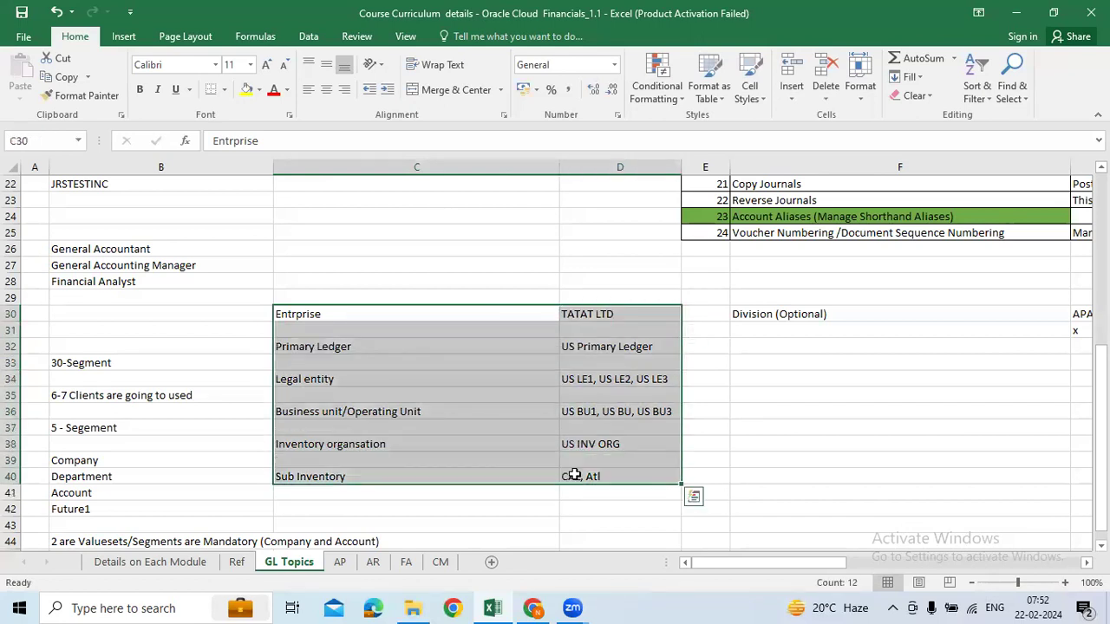
{"action": "left_click", "coordinate": [598, 314]}
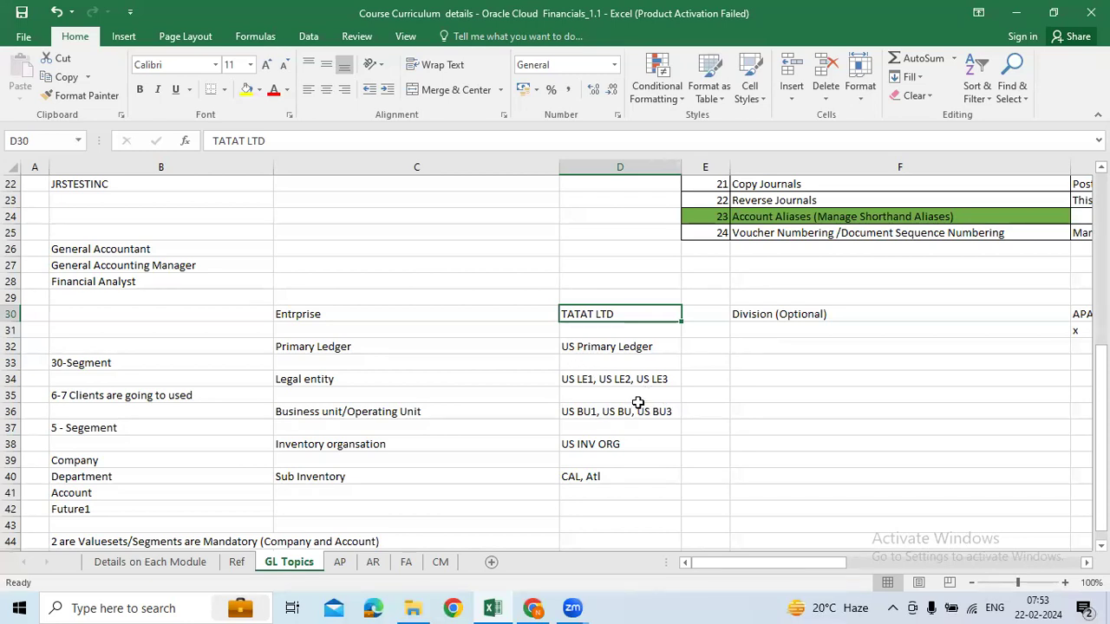
- Enter "US LE1" in F36 and "BU1 - Procurment" below it in F37
{"action": "left_click", "coordinate": [772, 424]}
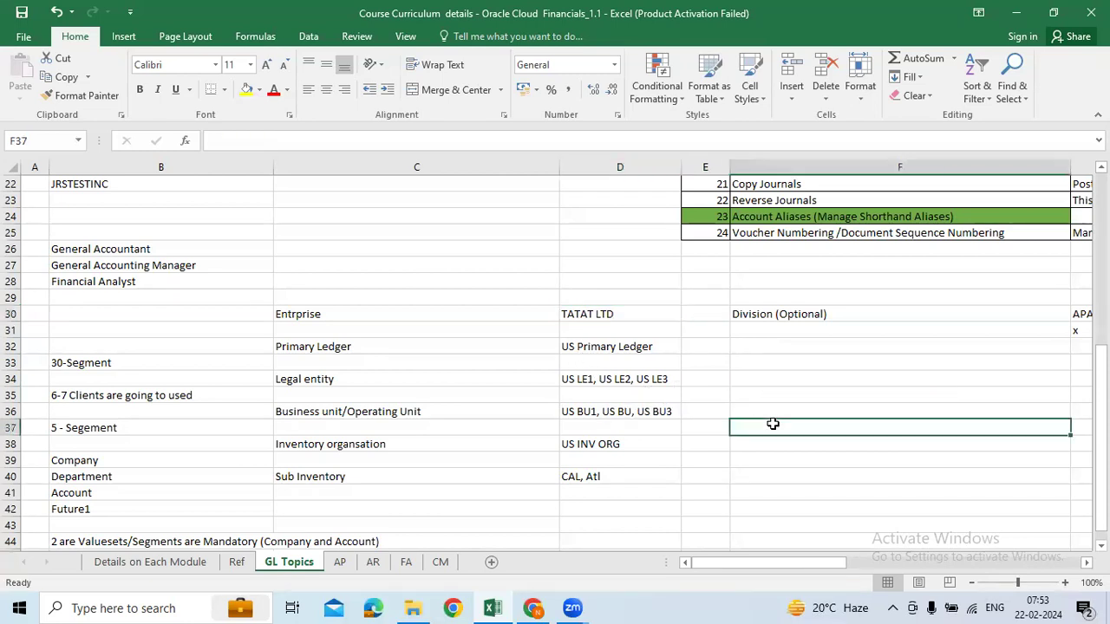
{"action": "key", "text": "Up"}
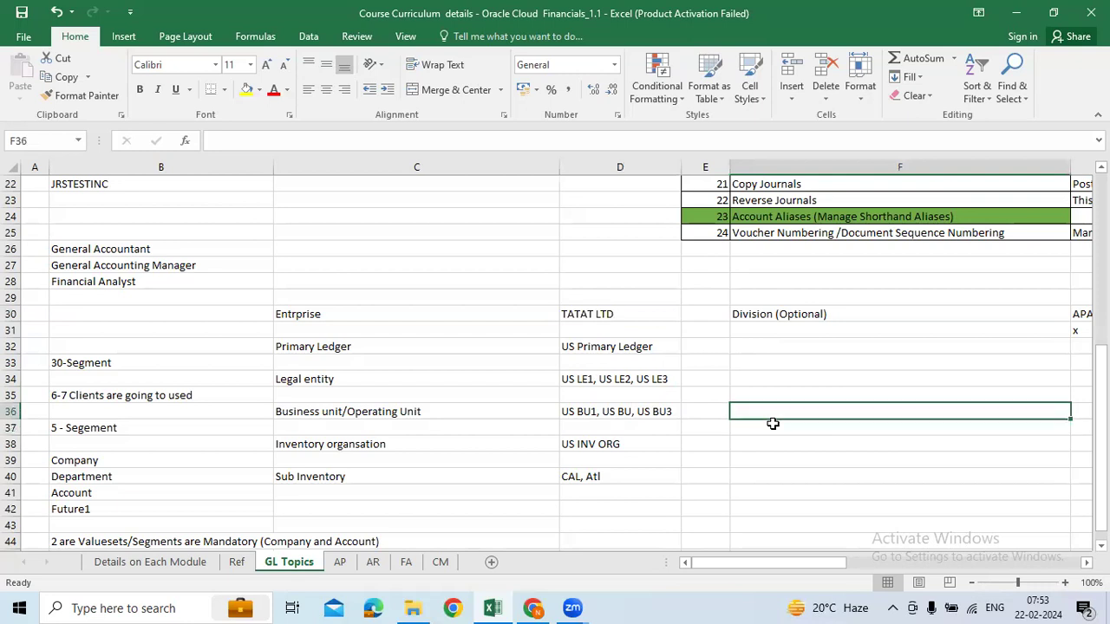
{"action": "type", "text": "US LE1"}
{"action": "key", "text": "Return"}
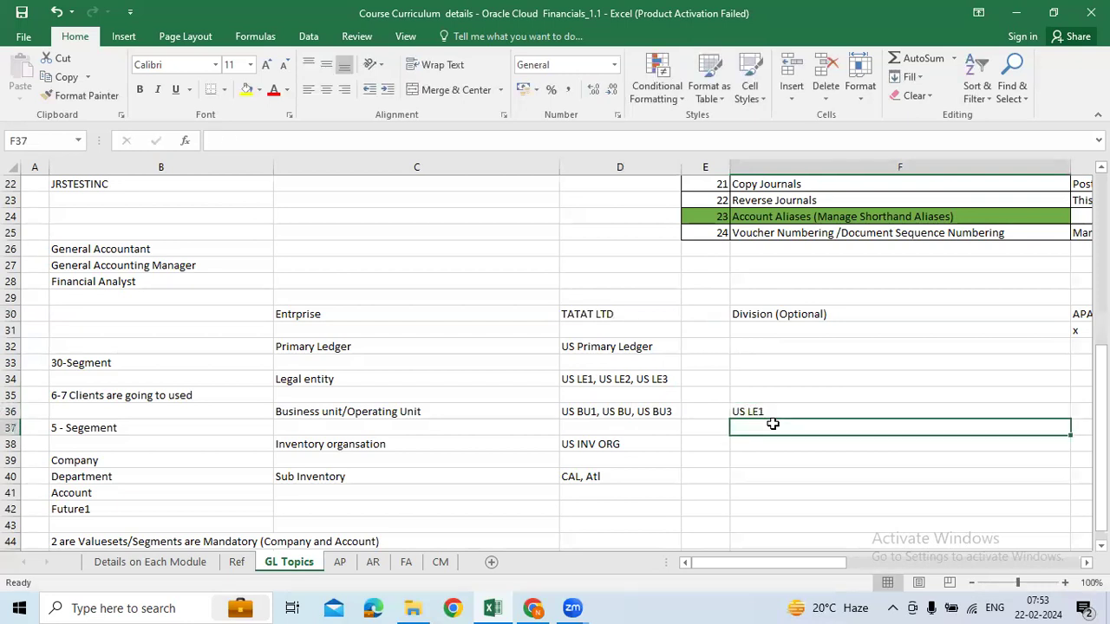
{"action": "type", "text": "BU1 - Procurment"}
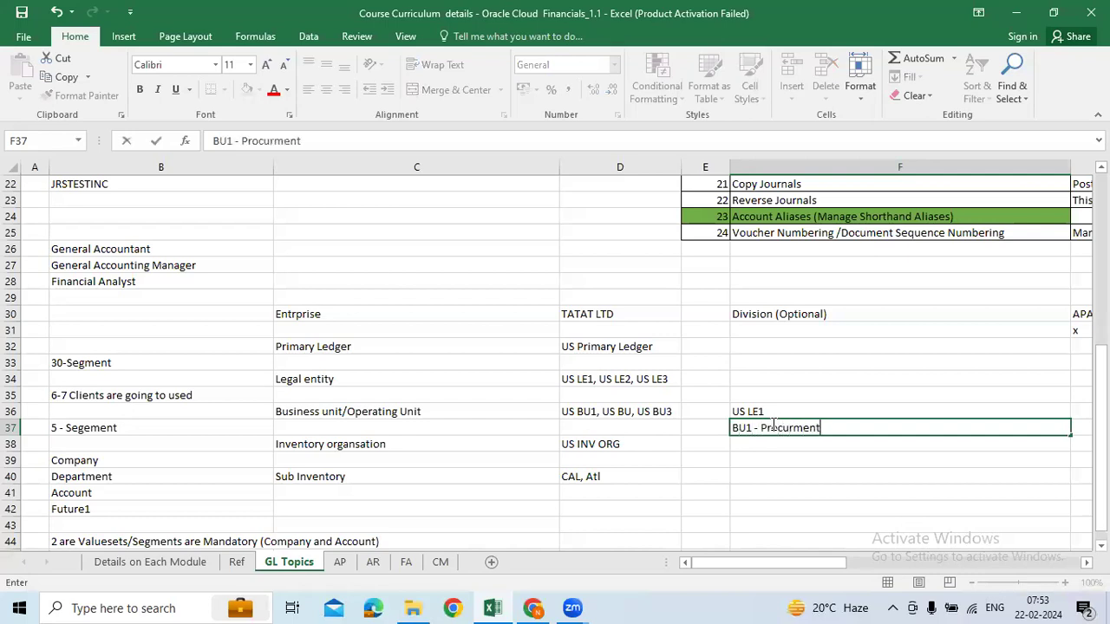
{"action": "key", "text": "Return"}
- Add "BU2 - Invoices" in F38 and "BU3 - Payaments" in F39 under the BU1 entry
{"action": "type", "text": "BU"}
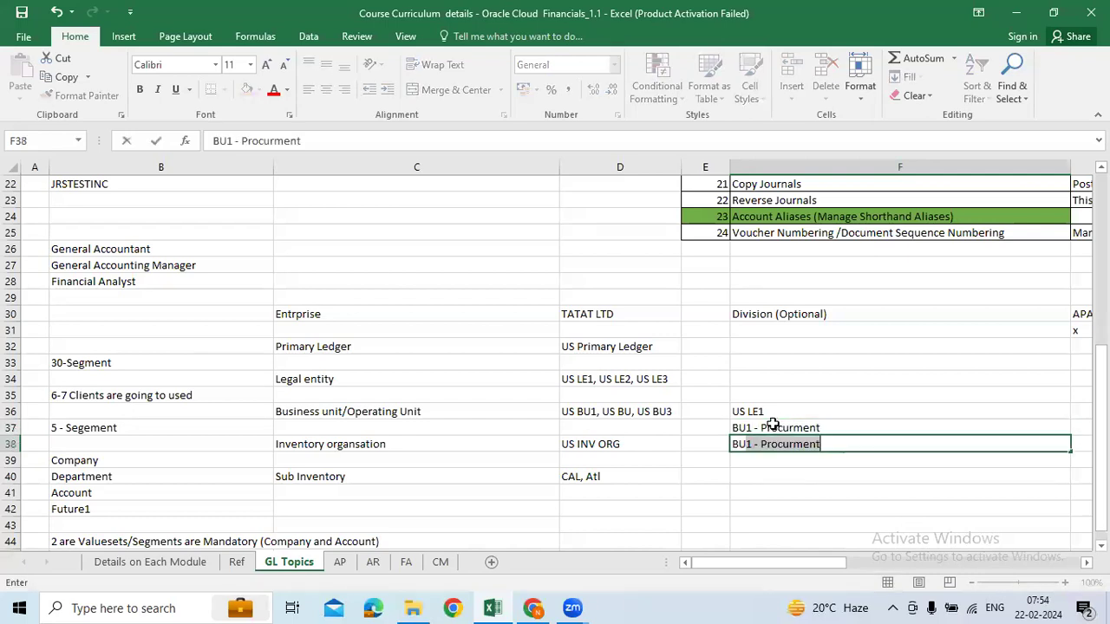
{"action": "type", "text": "2 - Invoices"}
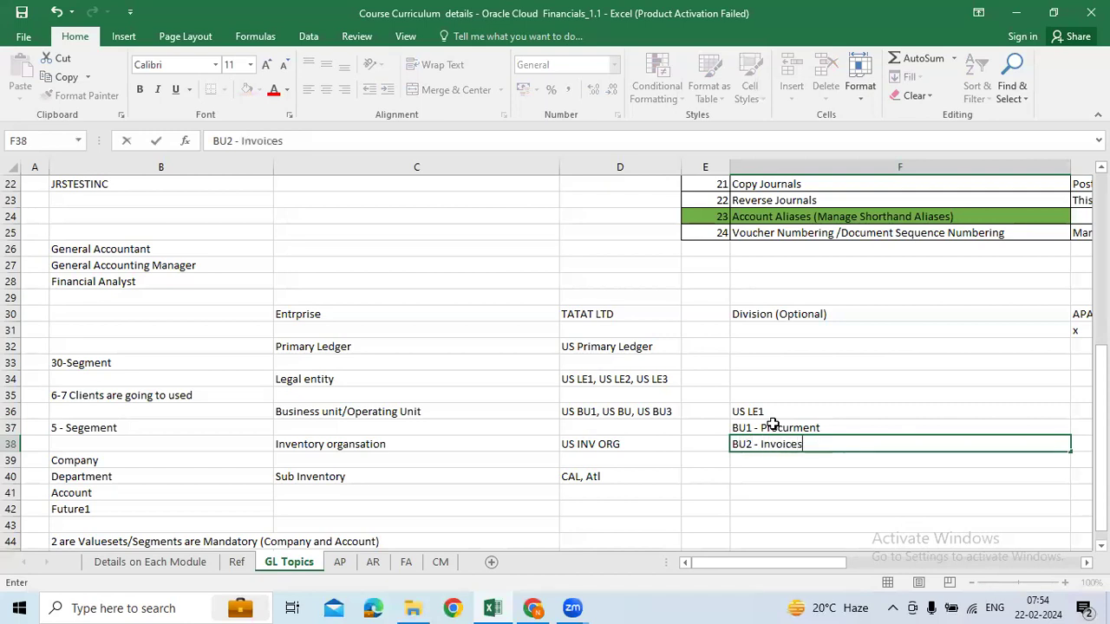
{"action": "key", "text": "Return"}
{"action": "type", "text": "N=BUS"}
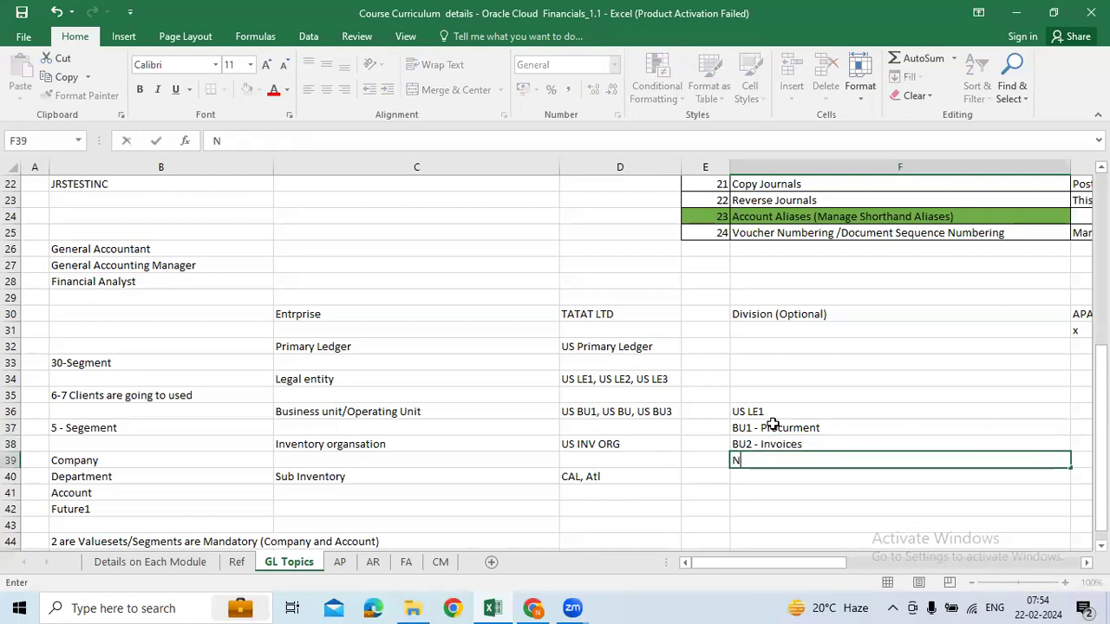
{"action": "key", "text": "BackSpace"}
{"action": "key", "text": "BackSpace"}
{"action": "key", "text": "BackSpace"}
{"action": "key", "text": "BackSpace"}
{"action": "key", "text": "BackSpace"}
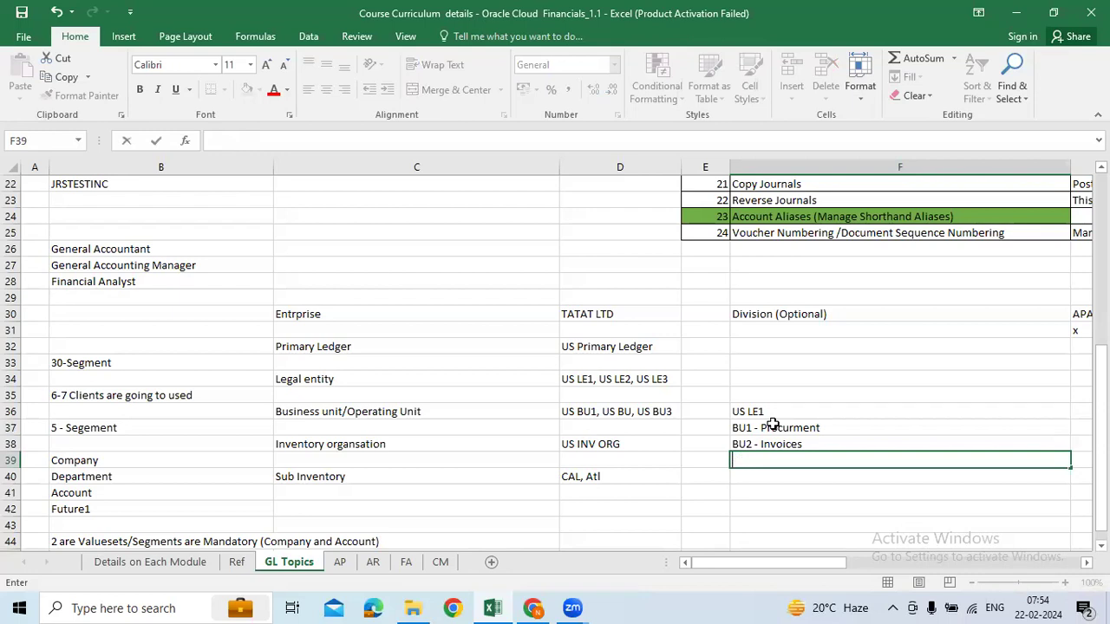
{"action": "type", "text": "BU3 - Payaments"}
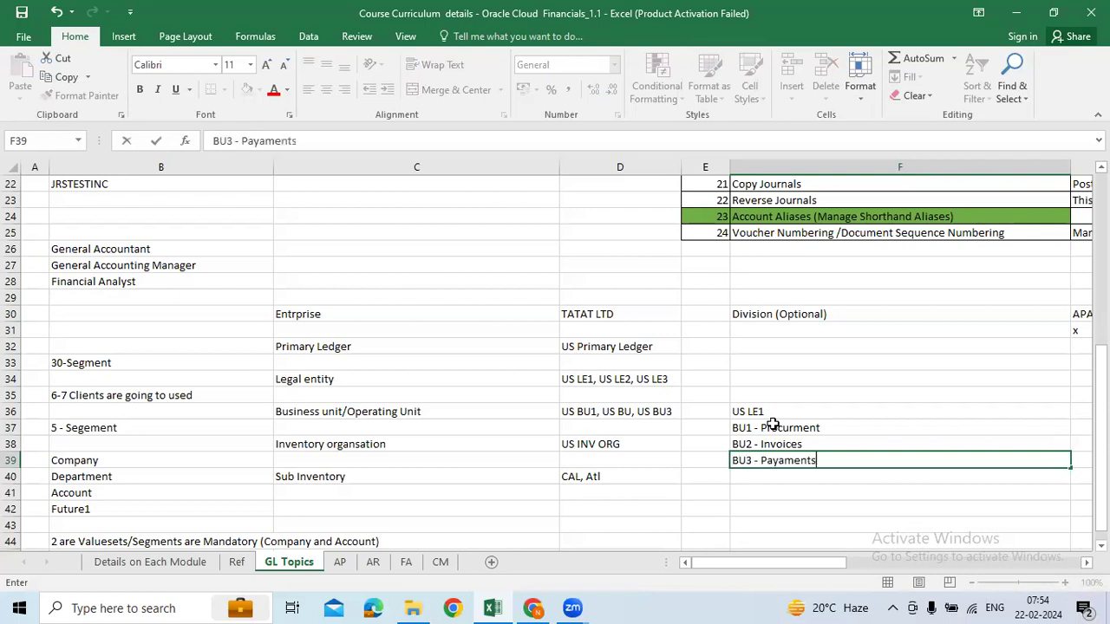
{"action": "key", "text": "Return"}
- Review how the three business unit functions in F37:F39 relate to the legal entity US LE1 in F36
{"action": "left_click_drag", "start_coordinate": [773, 428], "coordinate": [775, 458]}
{"action": "left_click", "coordinate": [774, 412]}
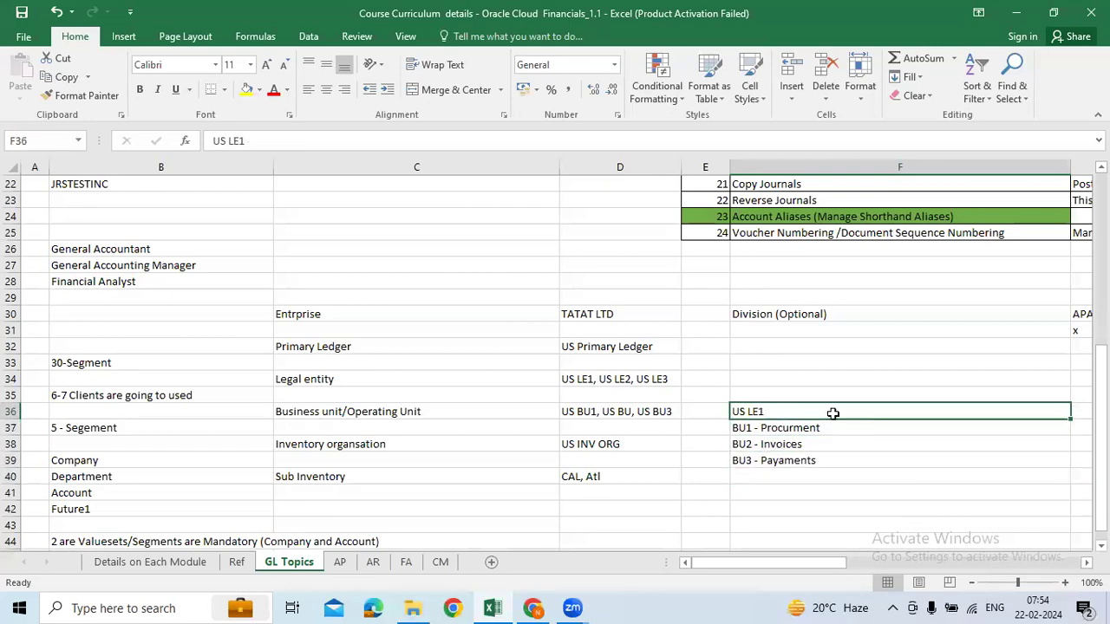
{"action": "mouse_move", "coordinate": [768, 418]}
{"action": "left_mouse_down"}
{"action": "mouse_move", "coordinate": [798, 454]}
{"action": "mouse_move", "coordinate": [770, 411]}
{"action": "left_mouse_up"}
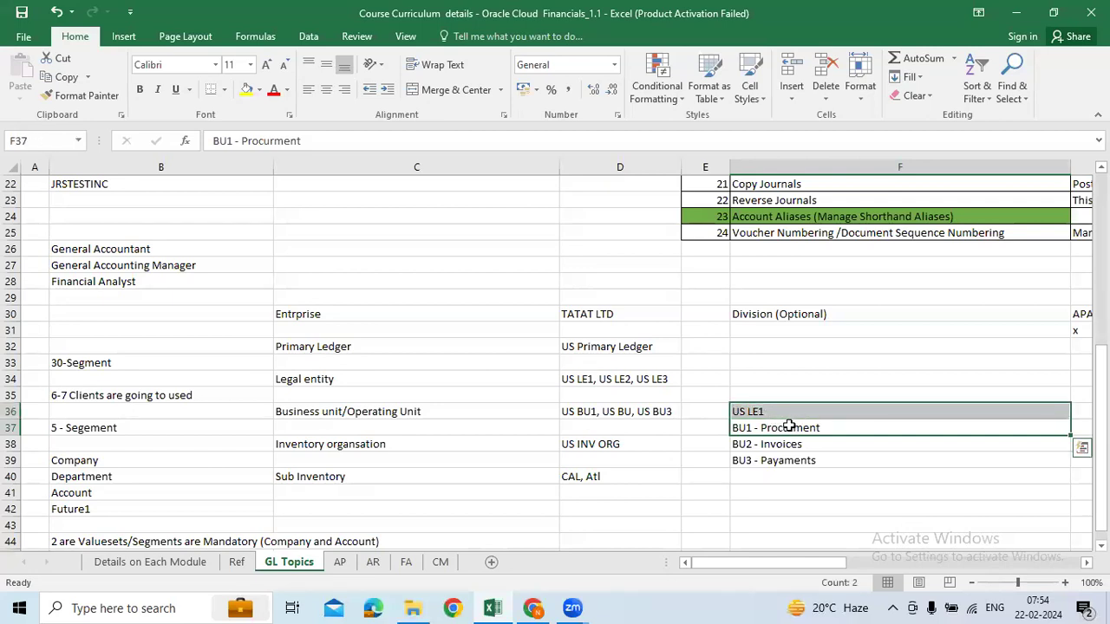
{"action": "left_click", "coordinate": [803, 496]}
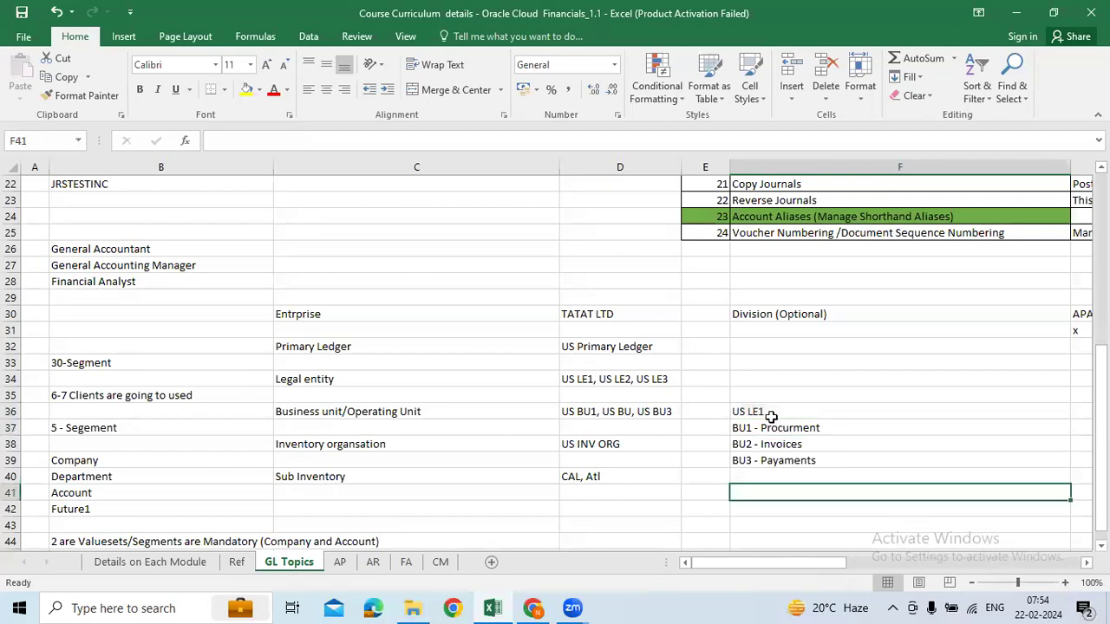
{"action": "left_click_drag", "start_coordinate": [791, 431], "coordinate": [793, 458]}
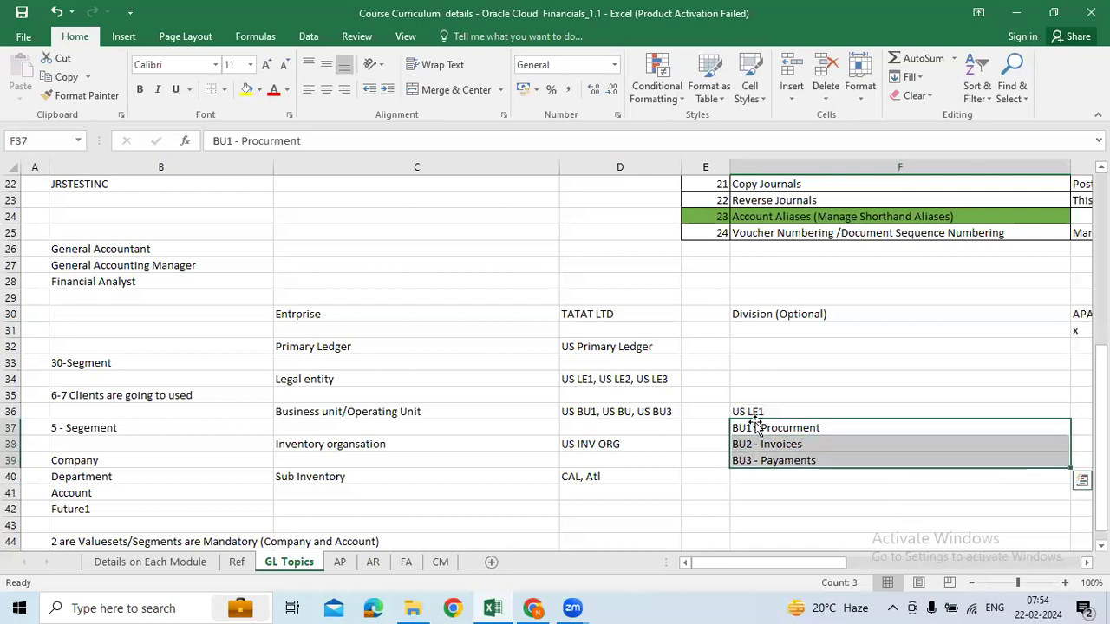
{"action": "left_click", "coordinate": [755, 412]}
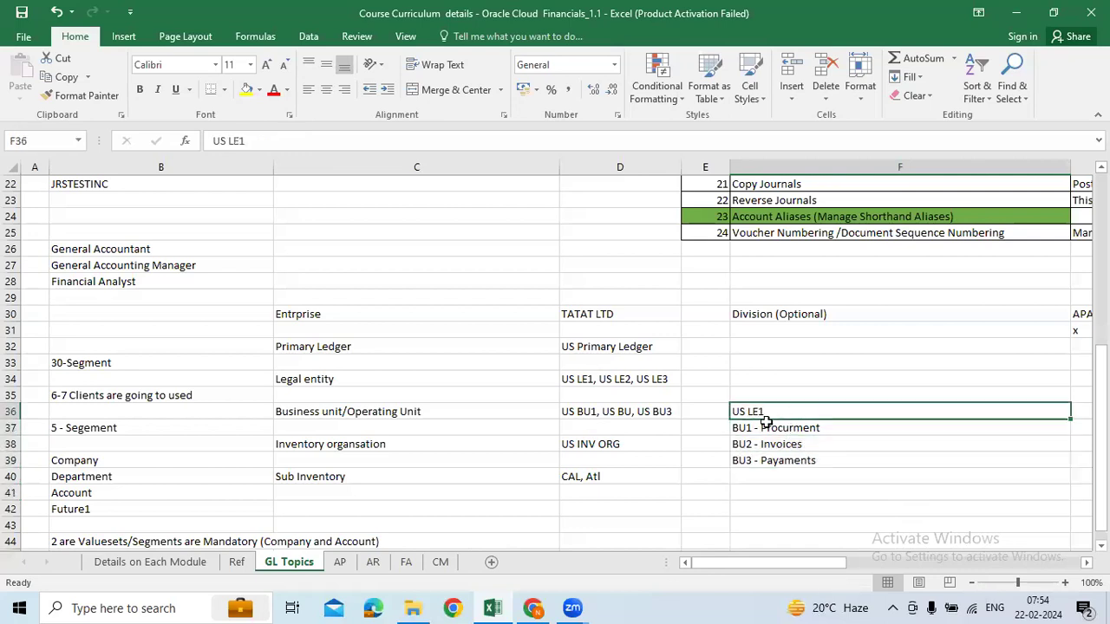
{"action": "left_click_drag", "start_coordinate": [766, 411], "coordinate": [774, 458]}
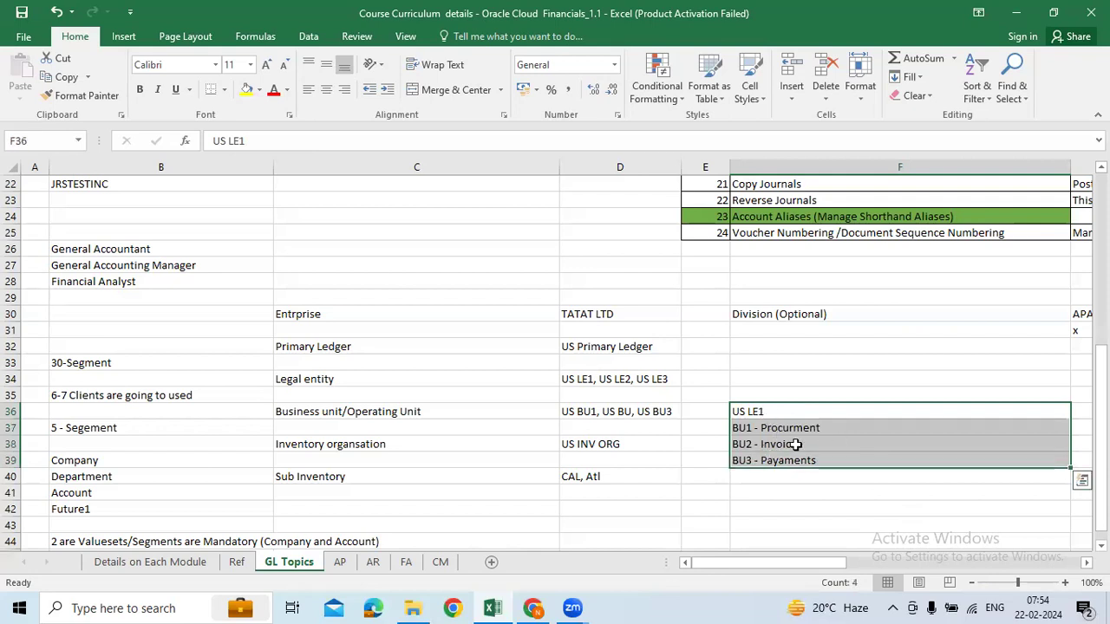
{"action": "left_click", "coordinate": [836, 495]}
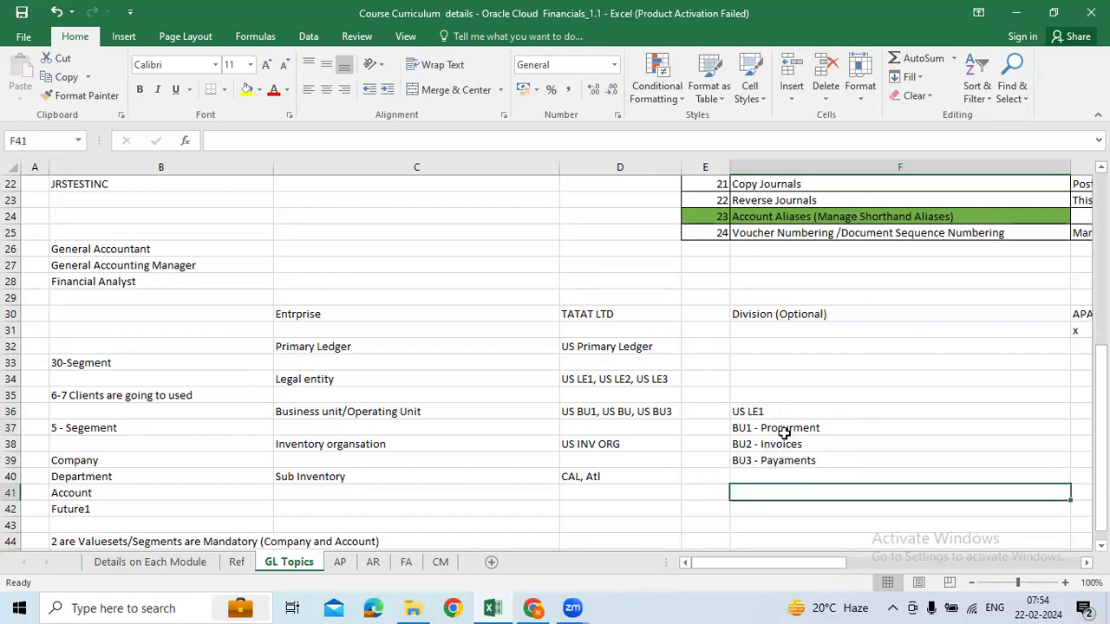
{"action": "left_click", "coordinate": [784, 429]}
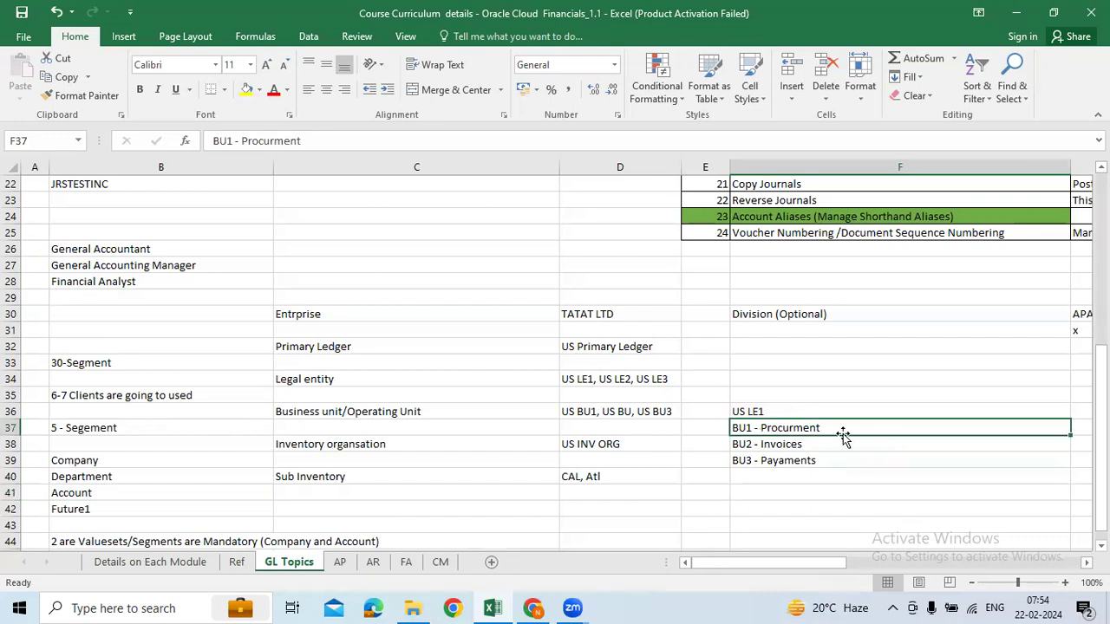
- Clear the BU2 and BU3 entries from F38:F39 and reselect the BU1 entry in F37
{"action": "left_click_drag", "start_coordinate": [807, 446], "coordinate": [806, 462]}
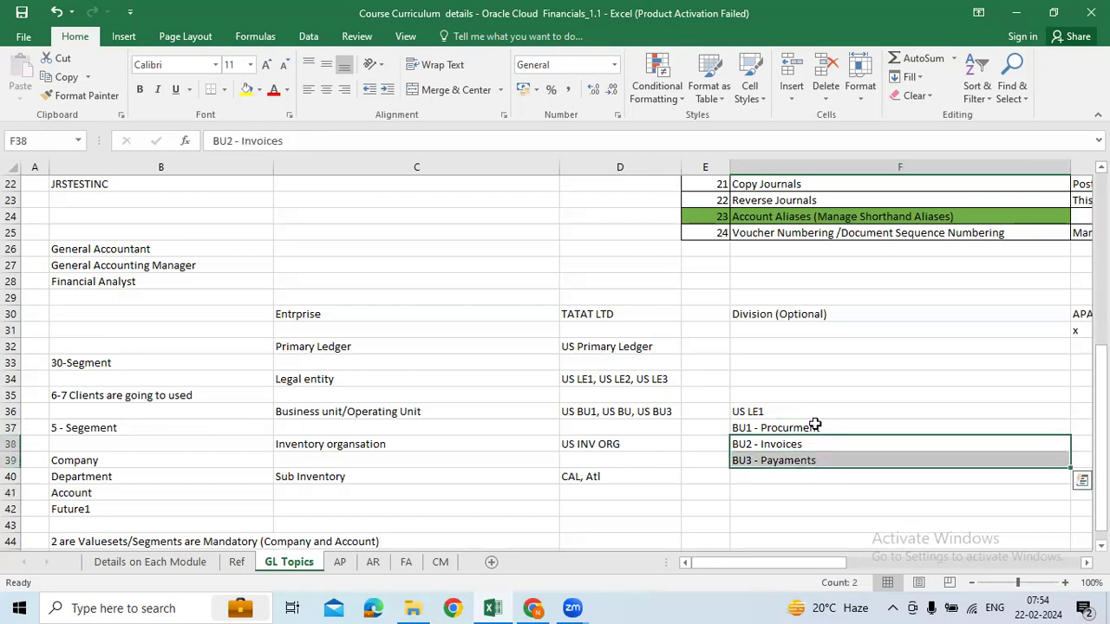
{"action": "key", "text": "Delete"}
{"action": "left_click", "coordinate": [812, 425]}
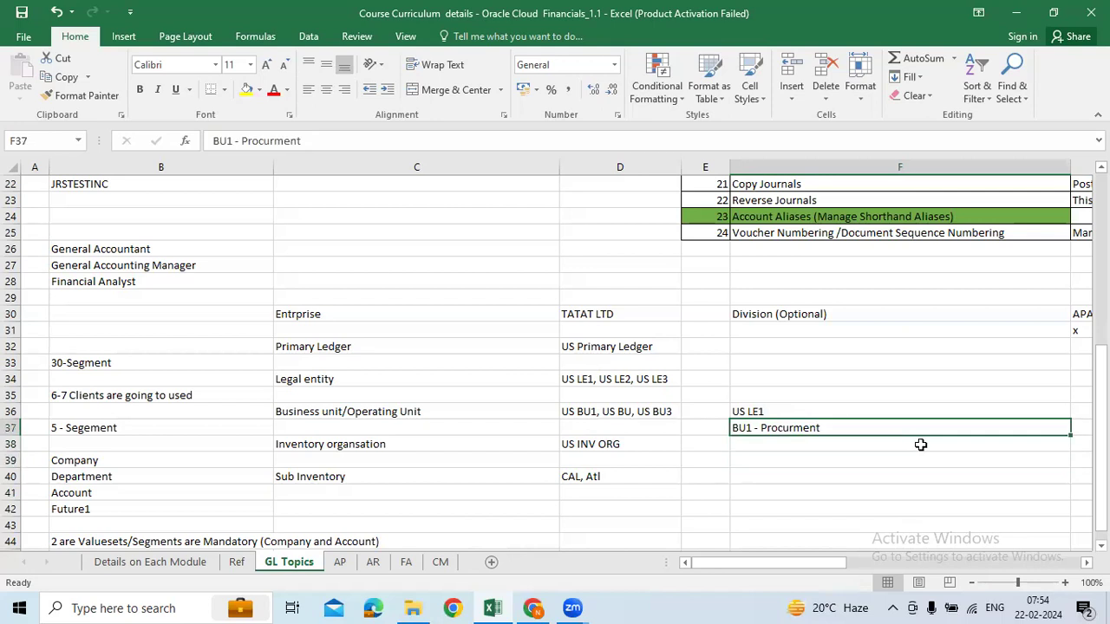
{"action": "triple_click", "coordinate": [826, 428]}
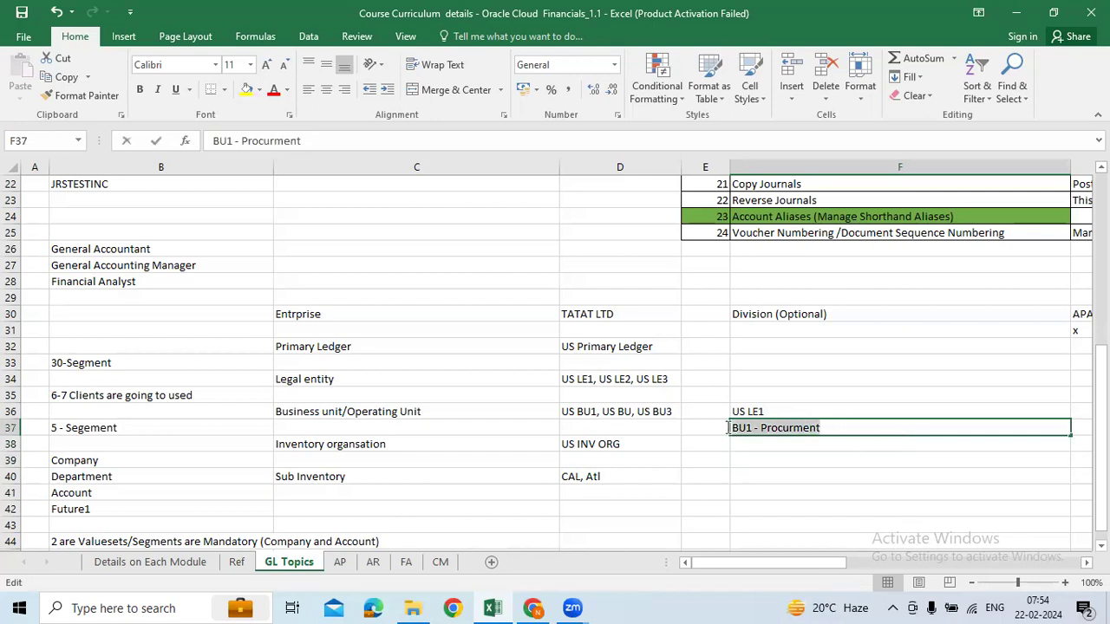
{"action": "left_click", "coordinate": [784, 458]}
{"action": "key", "text": "Up"}
{"action": "key", "text": "Up"}
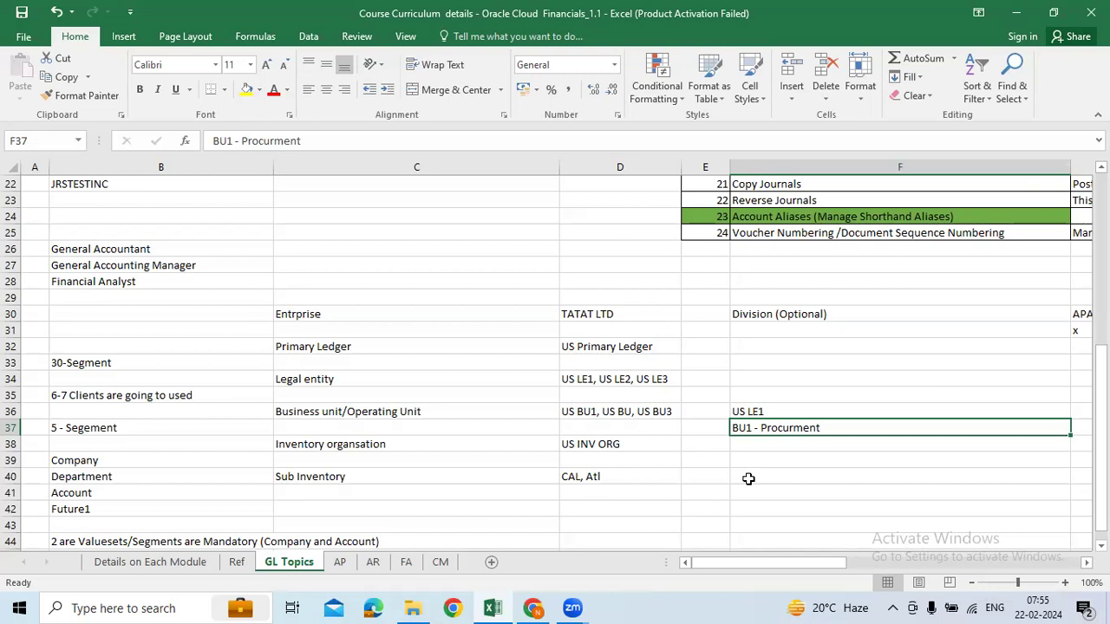
- Examine the General Ledger basic configuration steps and their task names in rows 2 to 19 of the sheet
{"action": "left_click", "coordinate": [678, 479]}
{"action": "scroll", "coordinate": [316, 308], "scroll_direction": "up", "scroll_amount": 4}
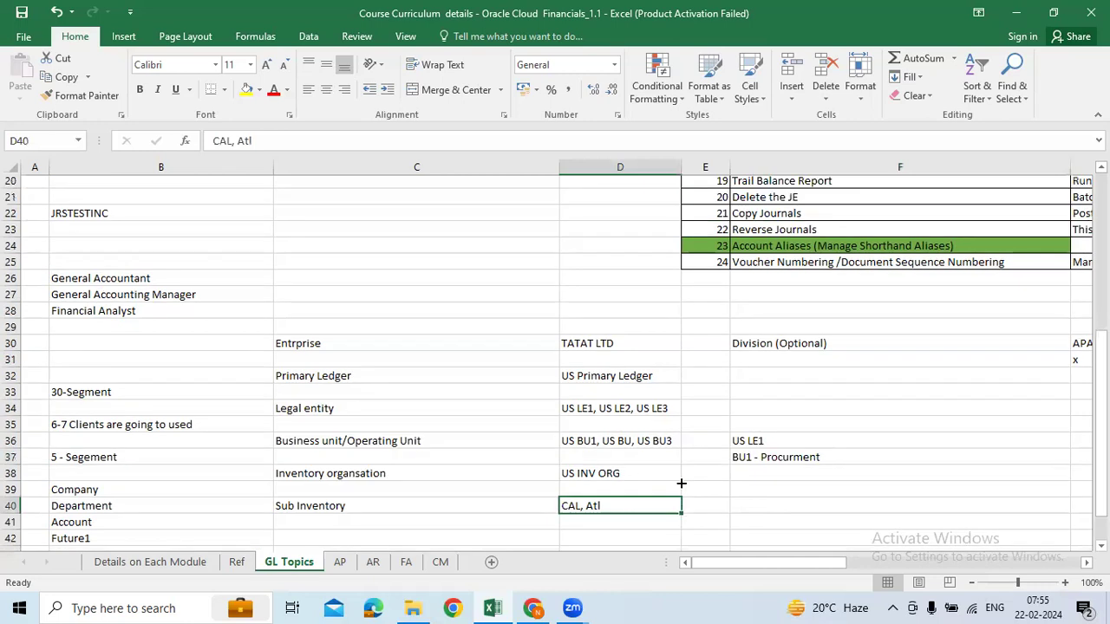
{"action": "scroll", "coordinate": [476, 374], "scroll_direction": "up", "scroll_amount": 3}
{"action": "left_click", "coordinate": [550, 379]}
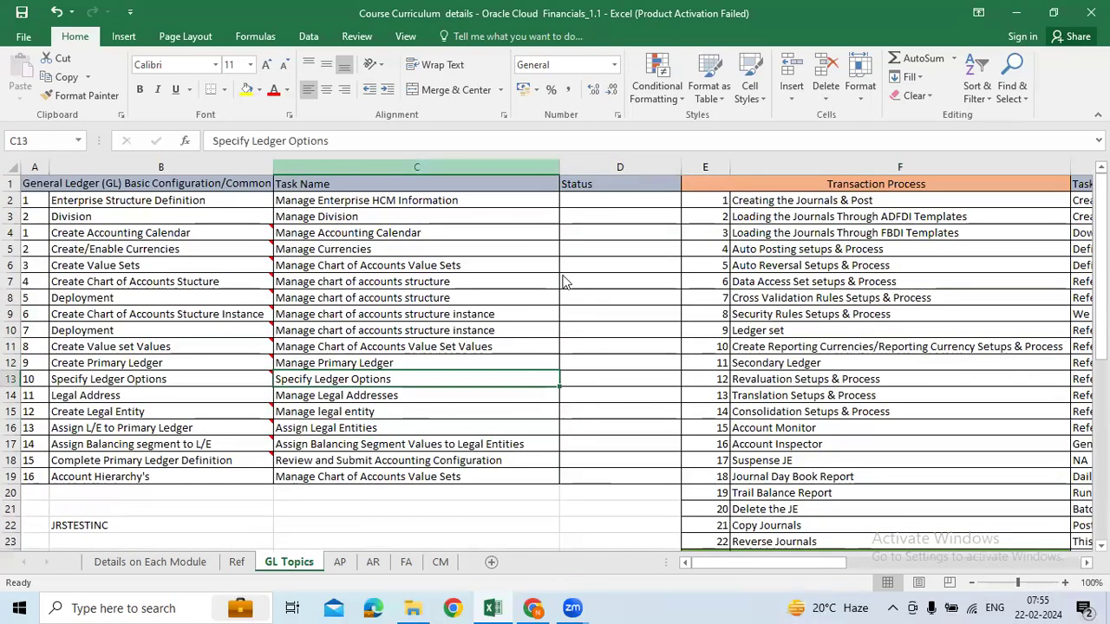
{"action": "key", "text": "alt+Tab"}
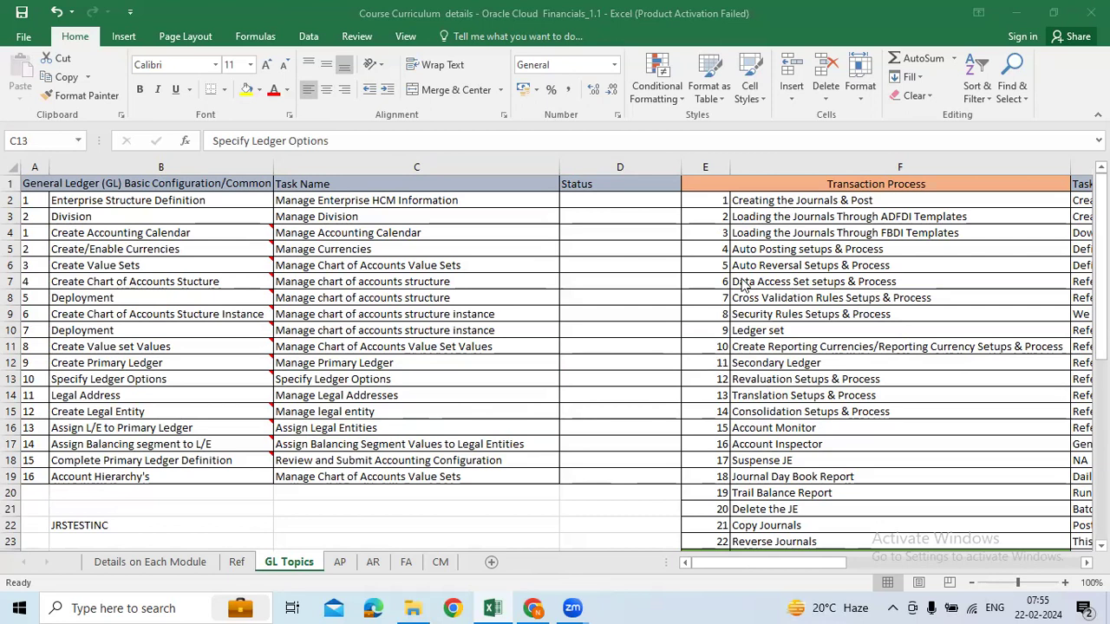
{"action": "left_click", "coordinate": [471, 291]}
{"action": "left_click", "coordinate": [211, 260]}
{"action": "left_click", "coordinate": [119, 201]}
{"action": "left_click_drag", "start_coordinate": [369, 427], "coordinate": [390, 476]}
{"action": "left_click", "coordinate": [636, 333]}
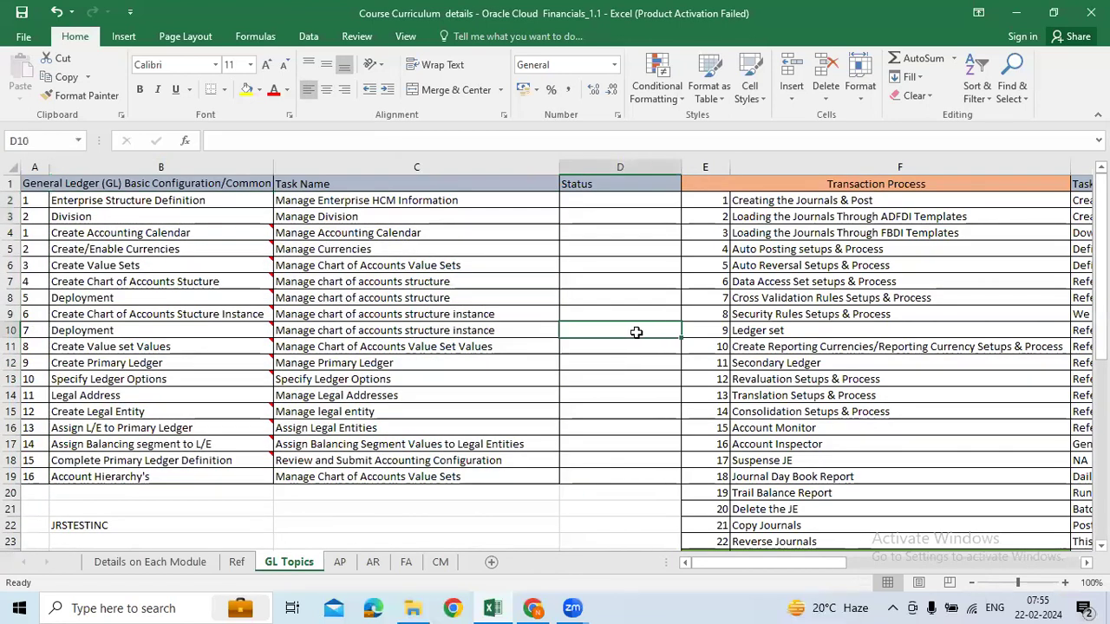
- Narrow the Status column D and select the Division step in B3
{"action": "left_click_drag", "start_coordinate": [683, 169], "coordinate": [617, 171]}
{"action": "left_click", "coordinate": [639, 281]}
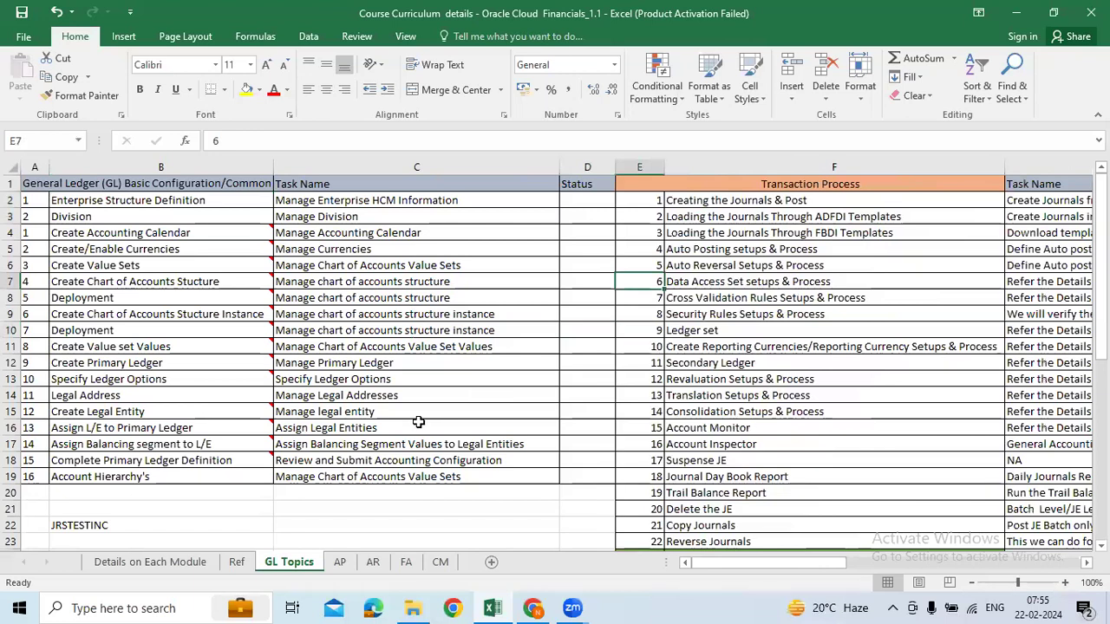
{"action": "left_click", "coordinate": [189, 216]}
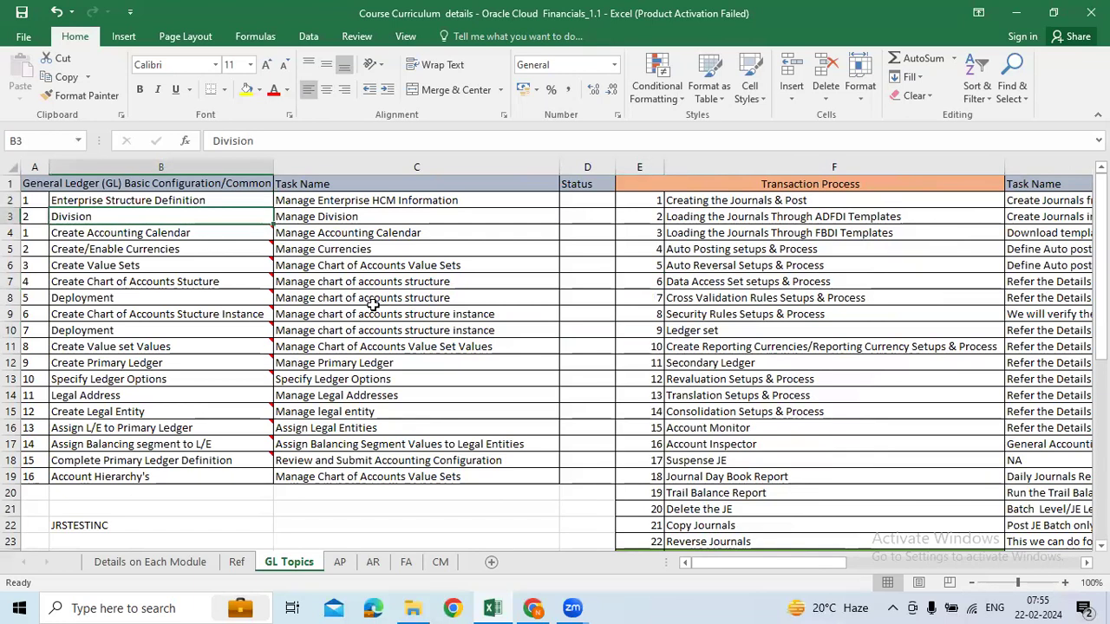
- Review the Enterprise Structure Definition and Division steps with their task names in B2:C3
{"action": "left_click", "coordinate": [372, 302]}
{"action": "left_click", "coordinate": [303, 347]}
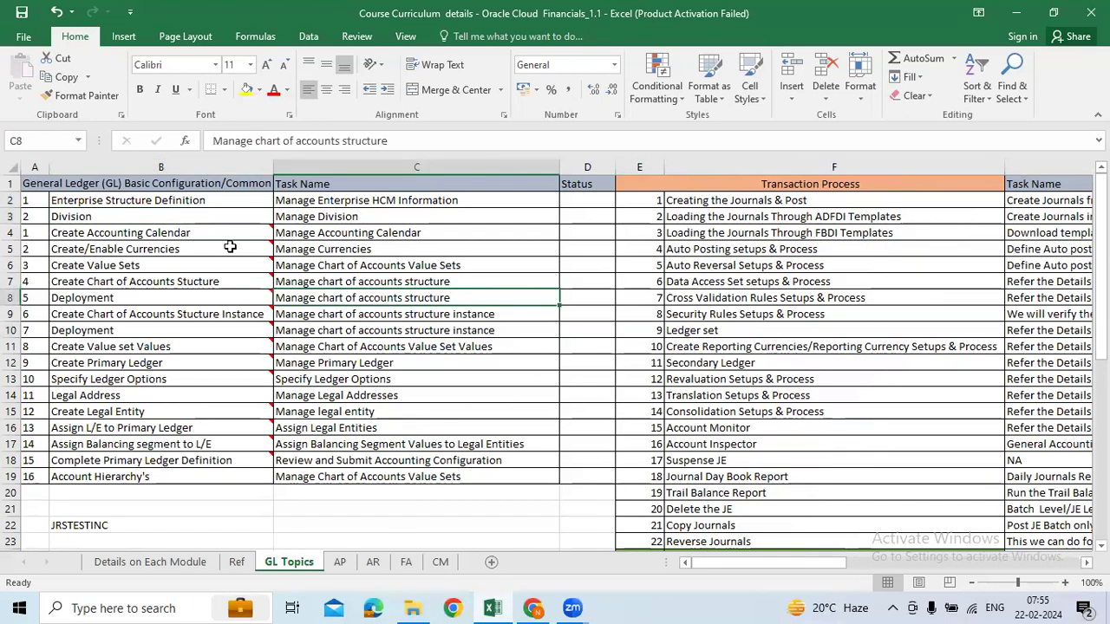
{"action": "left_click_drag", "start_coordinate": [166, 206], "coordinate": [394, 210]}
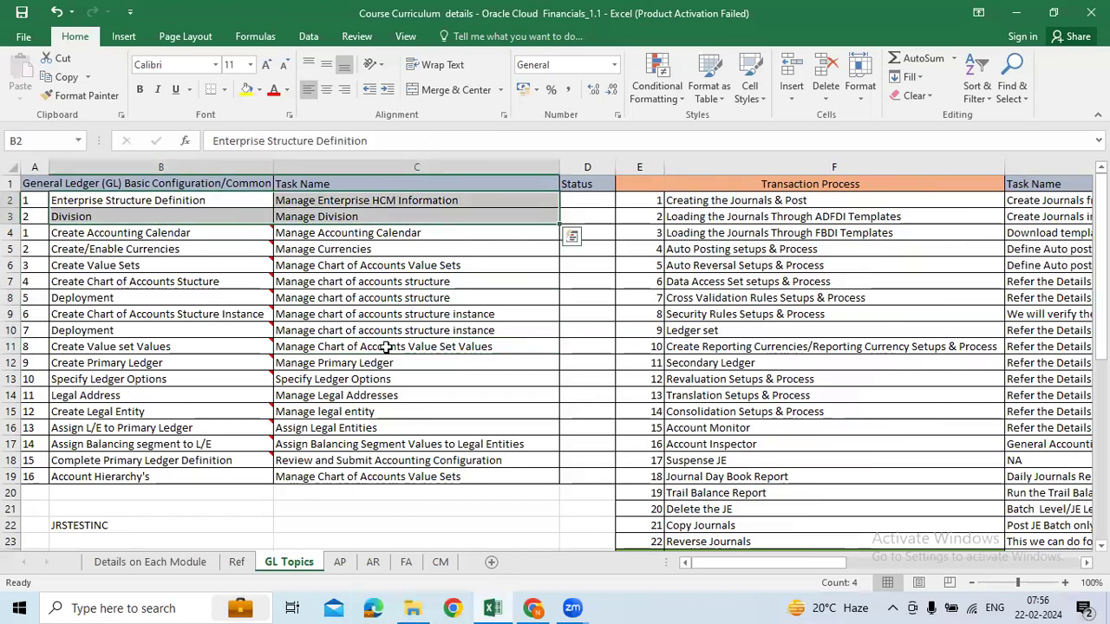
{"action": "left_click", "coordinate": [340, 215]}
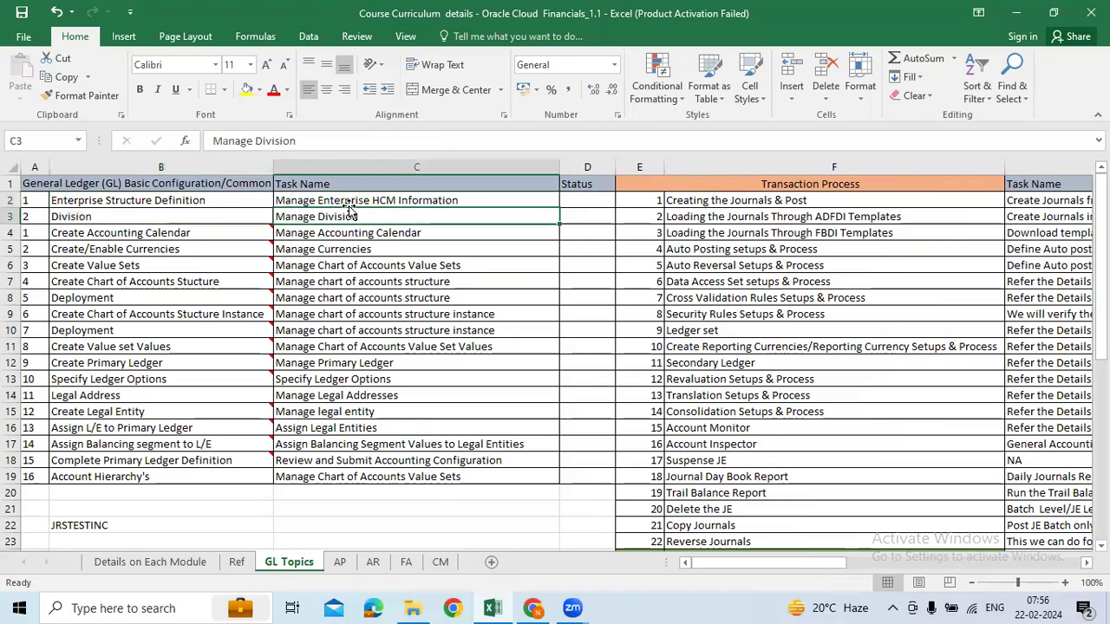
- Copy the task name Manage Enterprise HCM Information from C2 and open the Setup and Maintenance task search page in Chrome
{"action": "left_click", "coordinate": [351, 200]}
{"action": "key", "text": "ctrl+c"}
{"action": "left_click", "coordinate": [532, 608]}
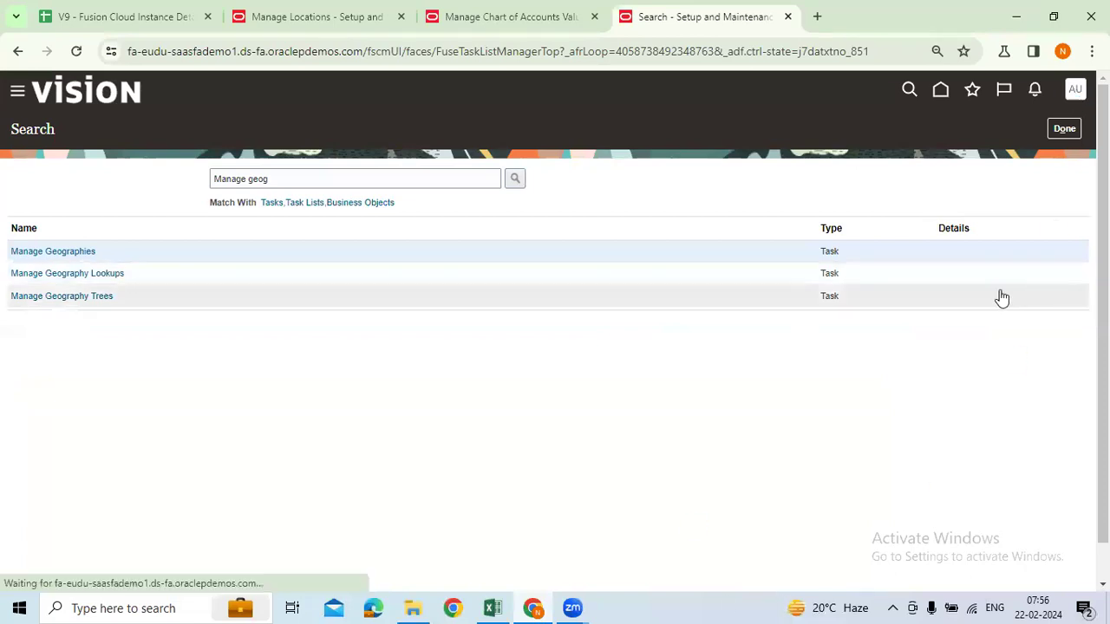
{"action": "left_click", "coordinate": [1075, 90]}
{"action": "left_click", "coordinate": [831, 313]}
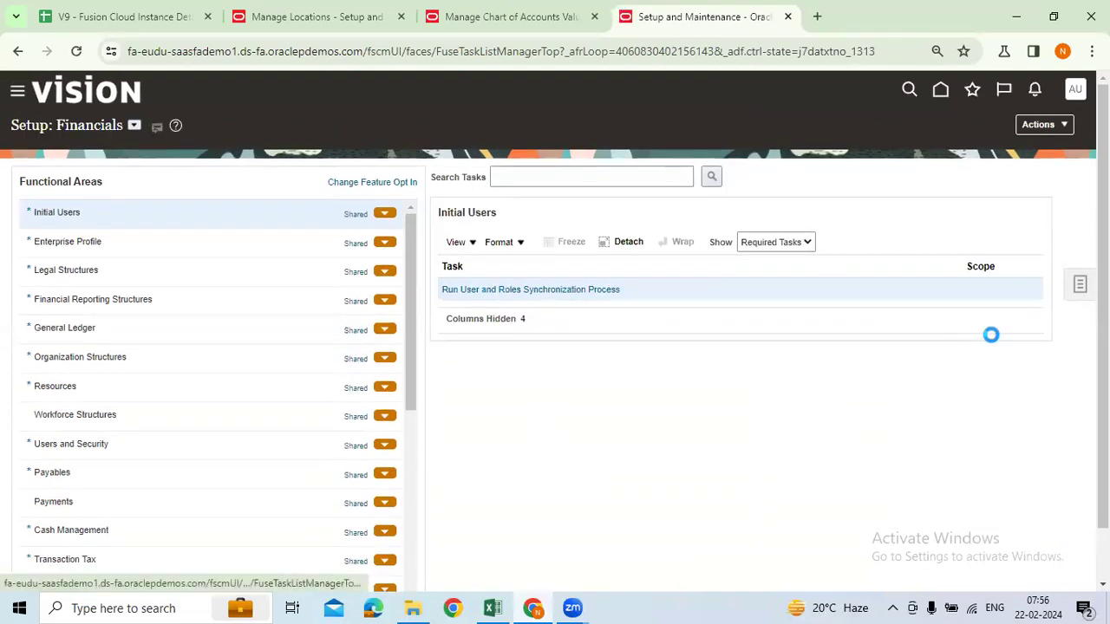
{"action": "left_click", "coordinate": [1044, 124]}
{"action": "left_click", "coordinate": [953, 287]}
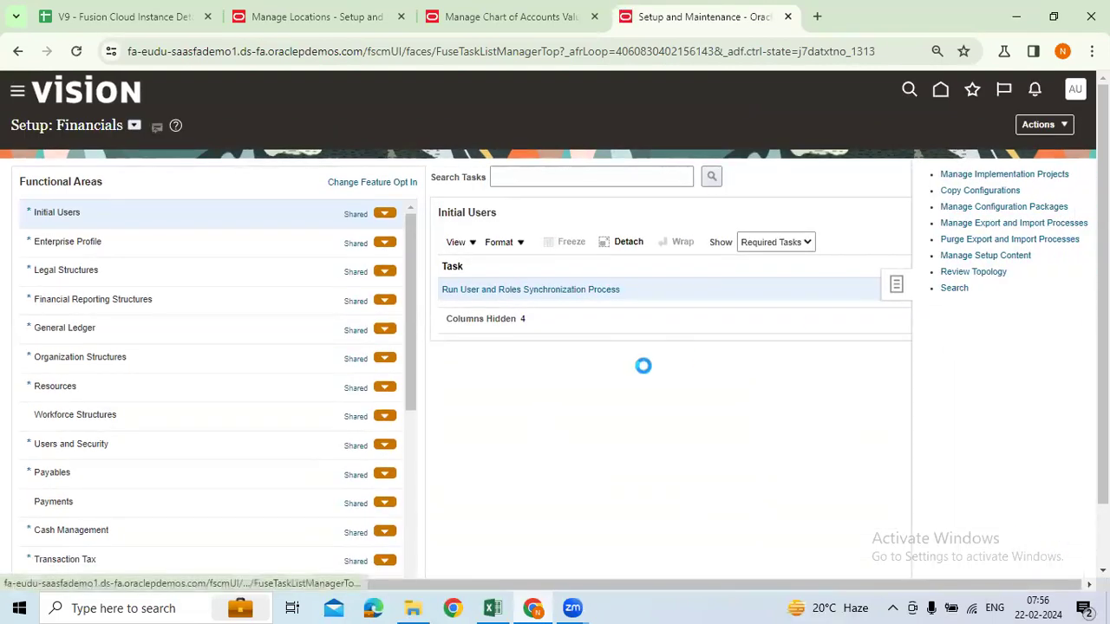
- Search the setup tasks for Manage Enterprise HCM Information using the copied name
{"action": "left_click", "coordinate": [352, 178]}
{"action": "key", "text": "ctrl+v"}
{"action": "left_click", "coordinate": [515, 179]}
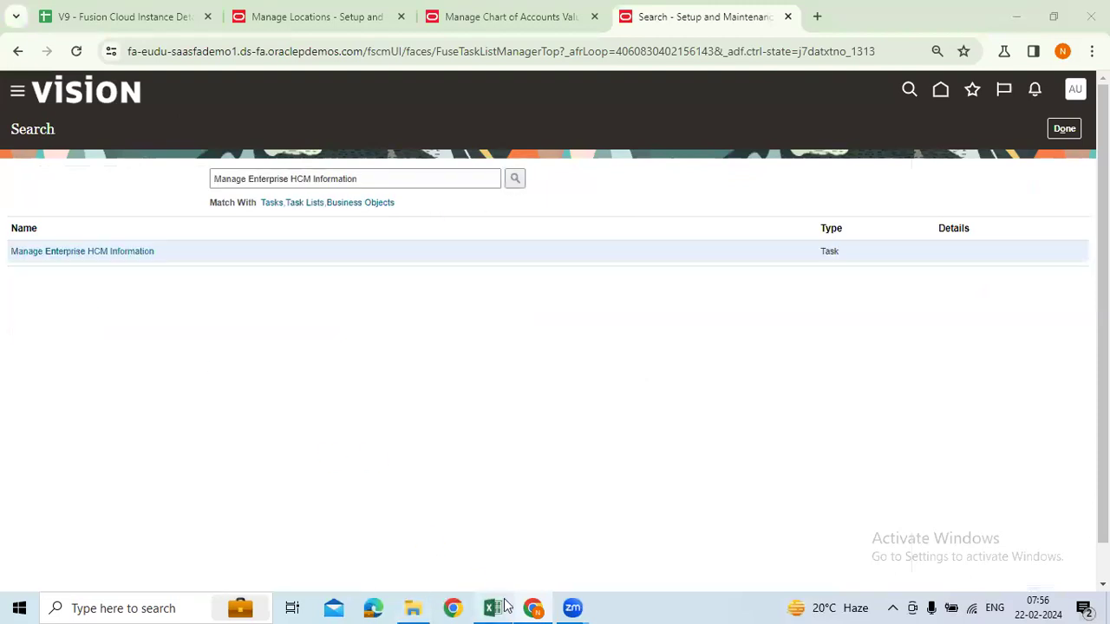
- Switch back to Excel and review the General Ledger task names in C2:C19
{"action": "key", "text": "alt+Tab"}
{"action": "left_click", "coordinate": [428, 249]}
{"action": "left_click_drag", "start_coordinate": [421, 199], "coordinate": [414, 477]}
{"action": "left_click", "coordinate": [639, 379]}
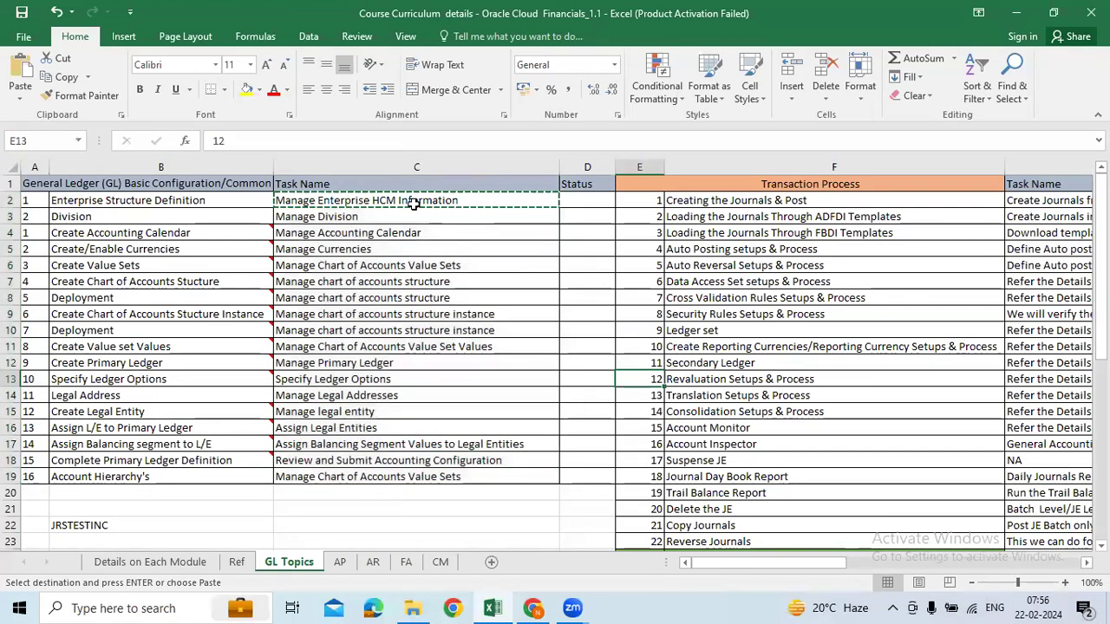
{"action": "left_click_drag", "start_coordinate": [414, 202], "coordinate": [422, 477]}
{"action": "left_click", "coordinate": [449, 265]}
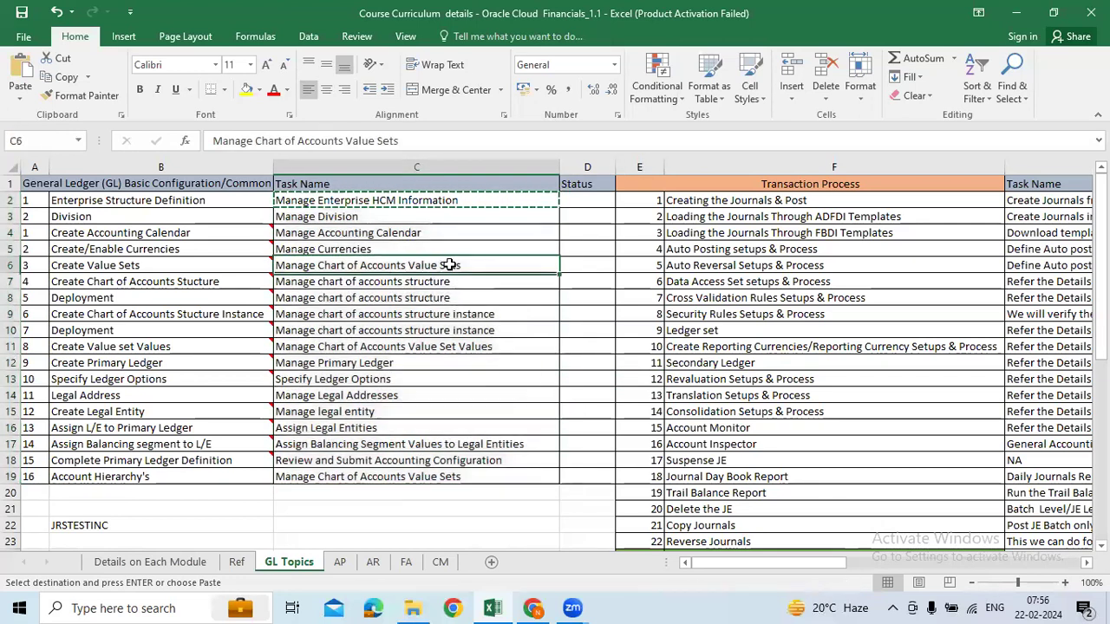
- Examine the Value Sets wording of the task name in C6 and the related tasks down to C12
{"action": "double_click", "coordinate": [449, 265]}
{"action": "left_click_drag", "start_coordinate": [468, 266], "coordinate": [416, 266]}
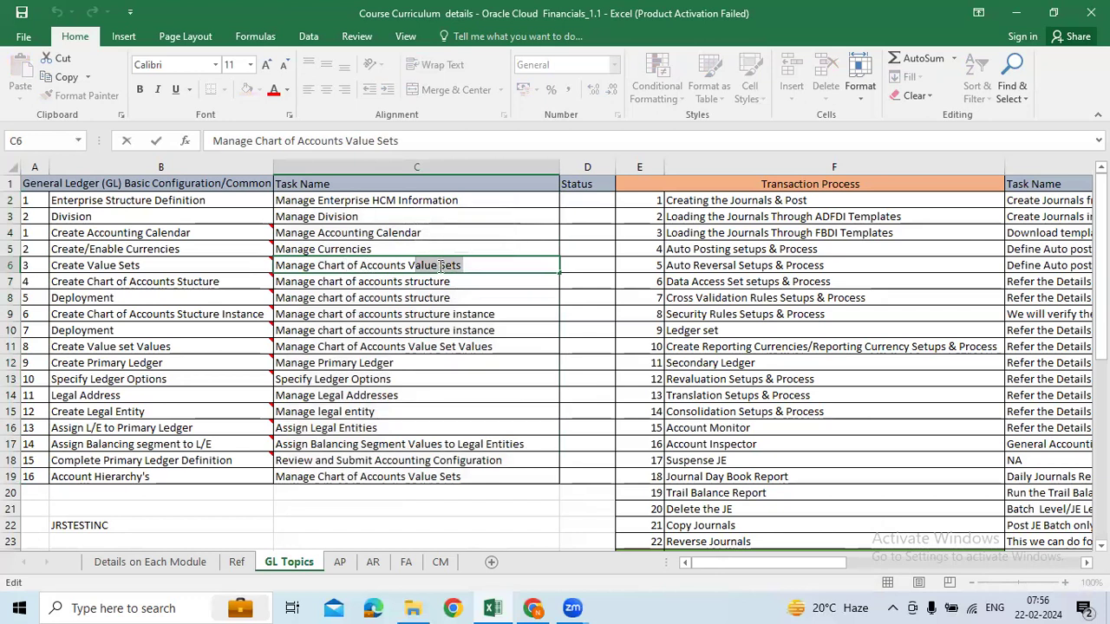
{"action": "left_click_drag", "start_coordinate": [407, 266], "coordinate": [489, 266]}
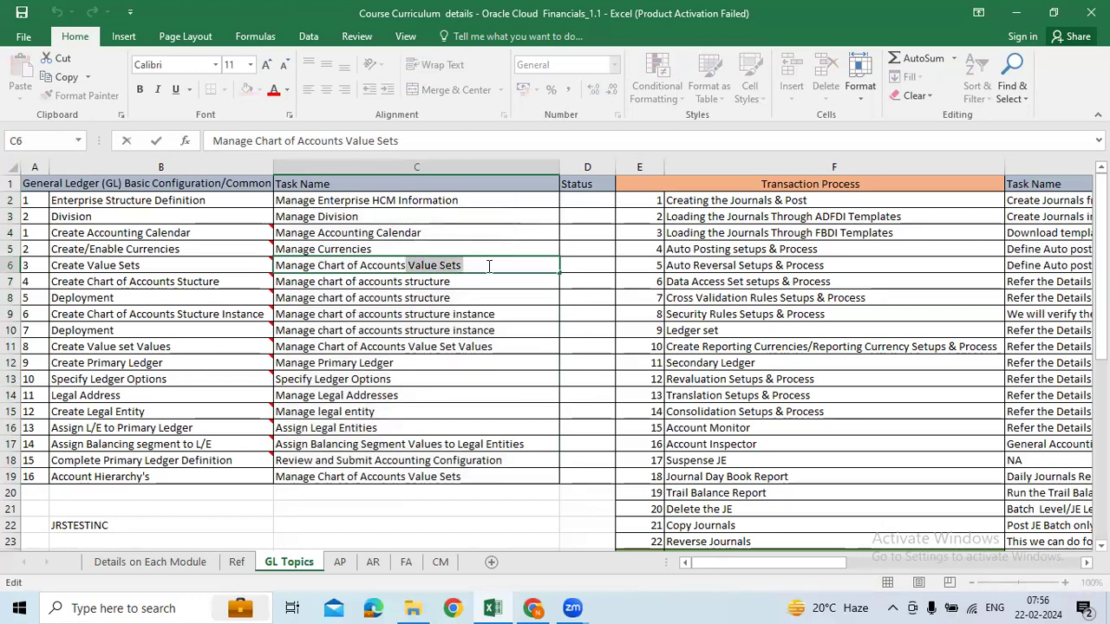
{"action": "left_click", "coordinate": [415, 364], "text": "shift"}
- Look over the configuration and transaction lists on the AP sheet and revisit the task names on GL Topics
{"action": "left_click", "coordinate": [729, 439]}
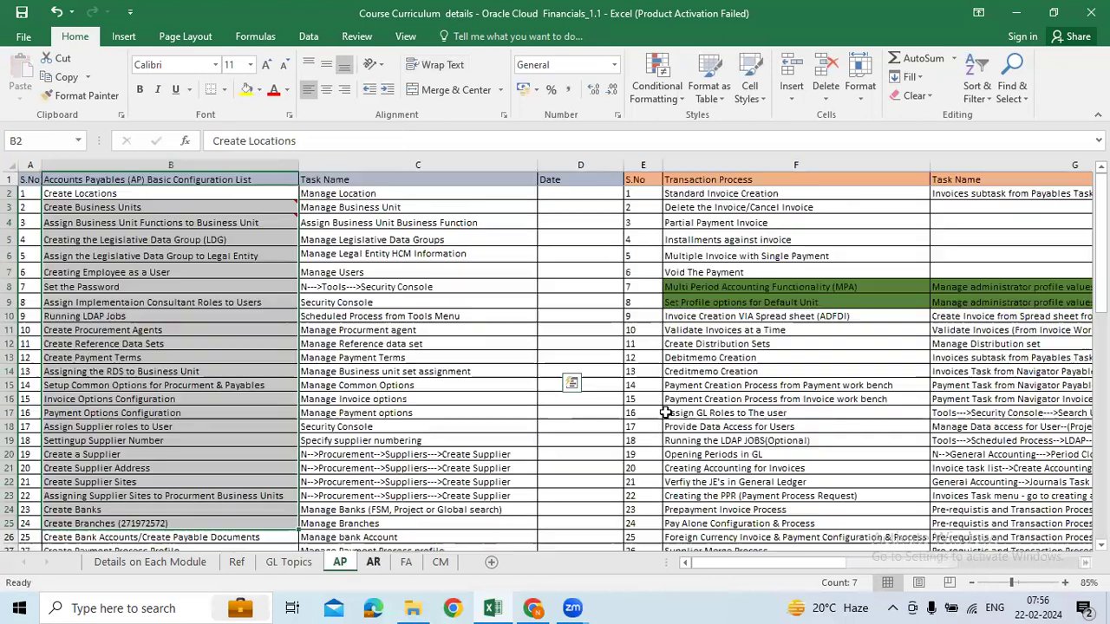
{"action": "scroll", "coordinate": [468, 423], "scroll_direction": "down", "scroll_amount": 1}
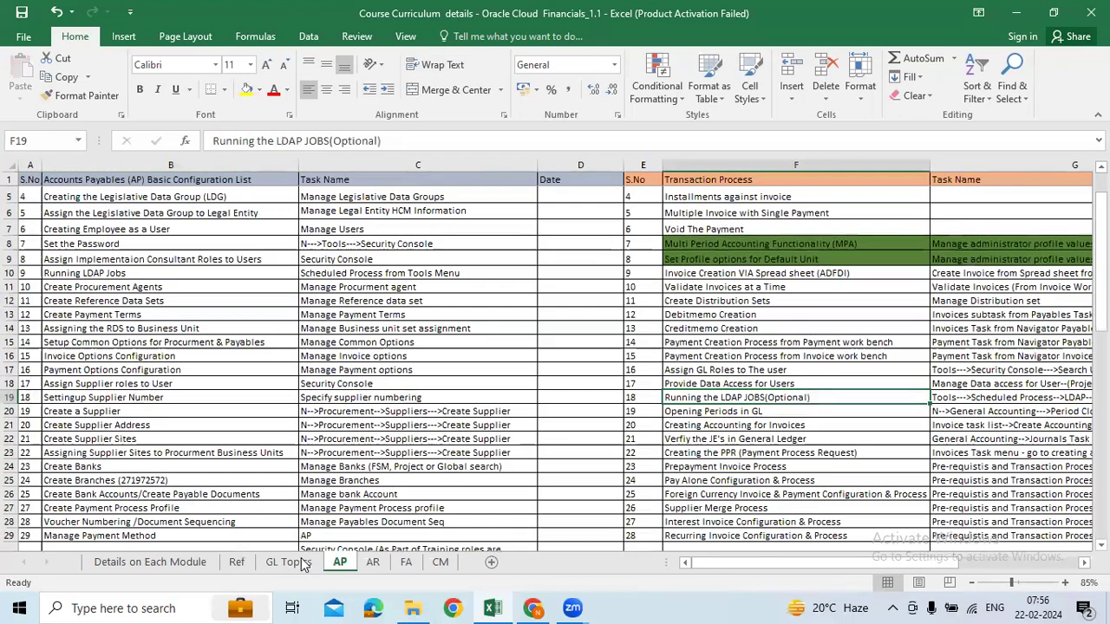
{"action": "left_click", "coordinate": [302, 564]}
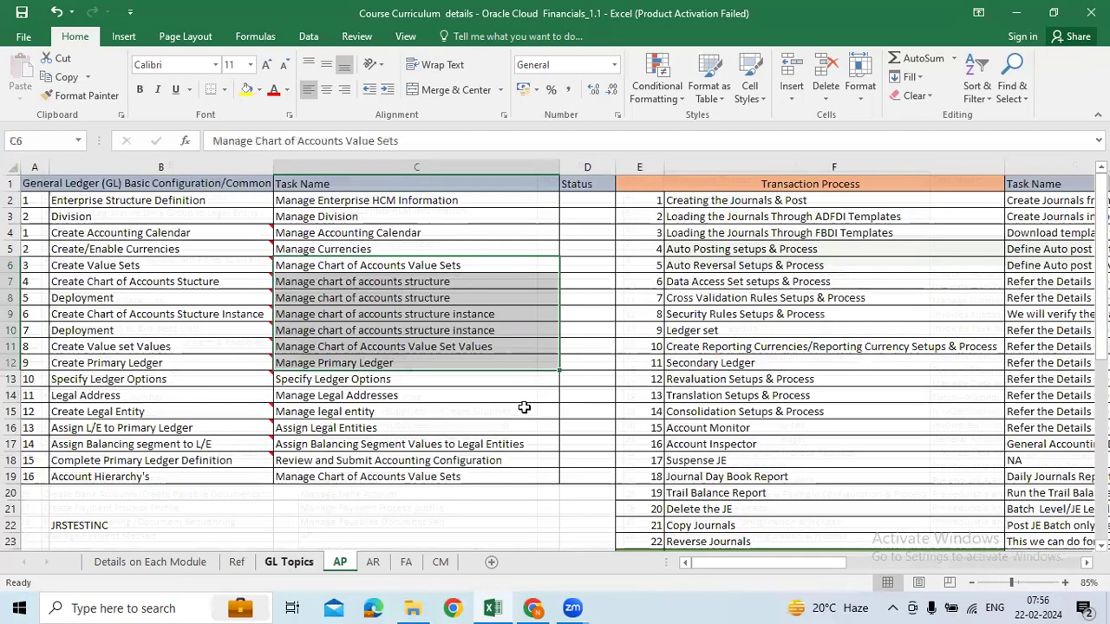
{"action": "left_click_drag", "start_coordinate": [371, 200], "coordinate": [365, 475]}
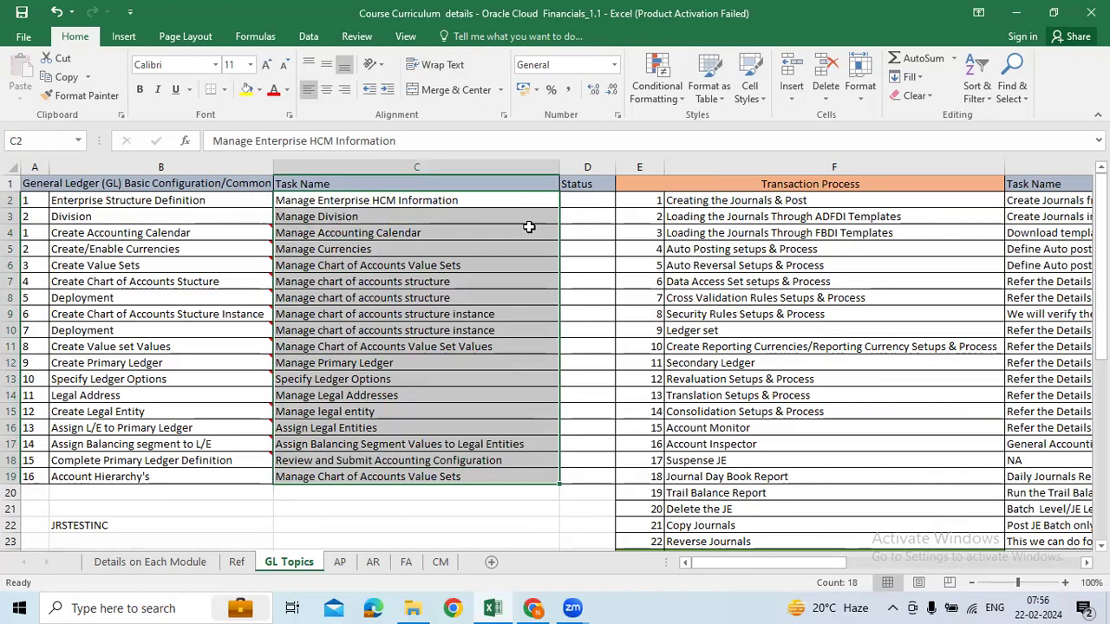
{"action": "left_click", "coordinate": [347, 247]}
{"action": "left_click_drag", "start_coordinate": [347, 200], "coordinate": [364, 476]}
{"action": "left_click", "coordinate": [485, 251]}
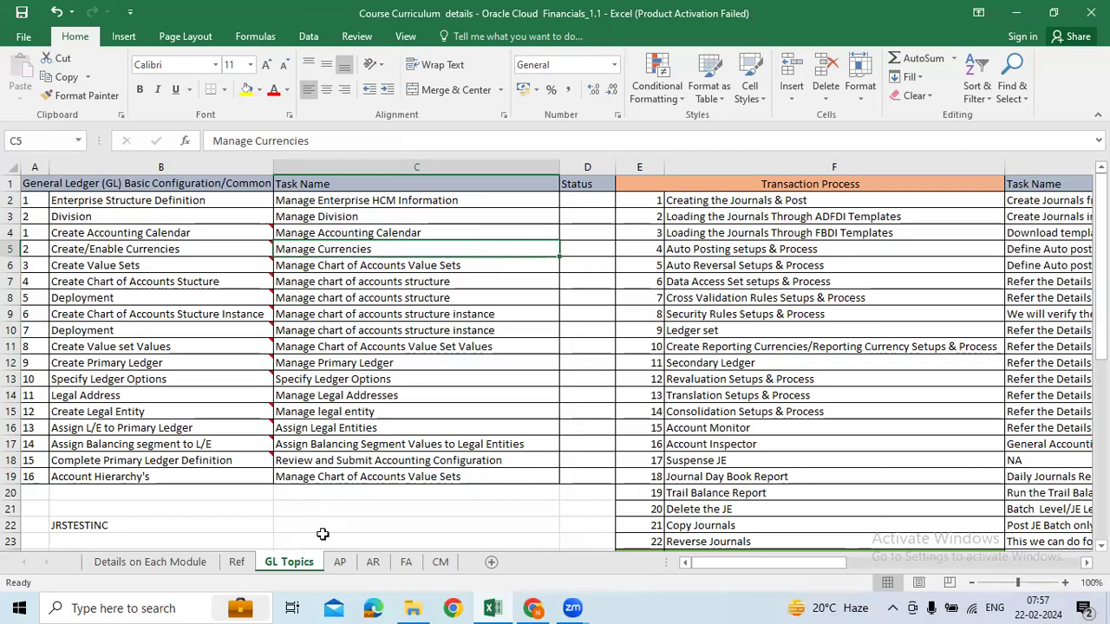
- Look through the configuration task names on the AP and AR sheets and return to the GL Topics sheet
{"action": "left_click", "coordinate": [351, 562]}
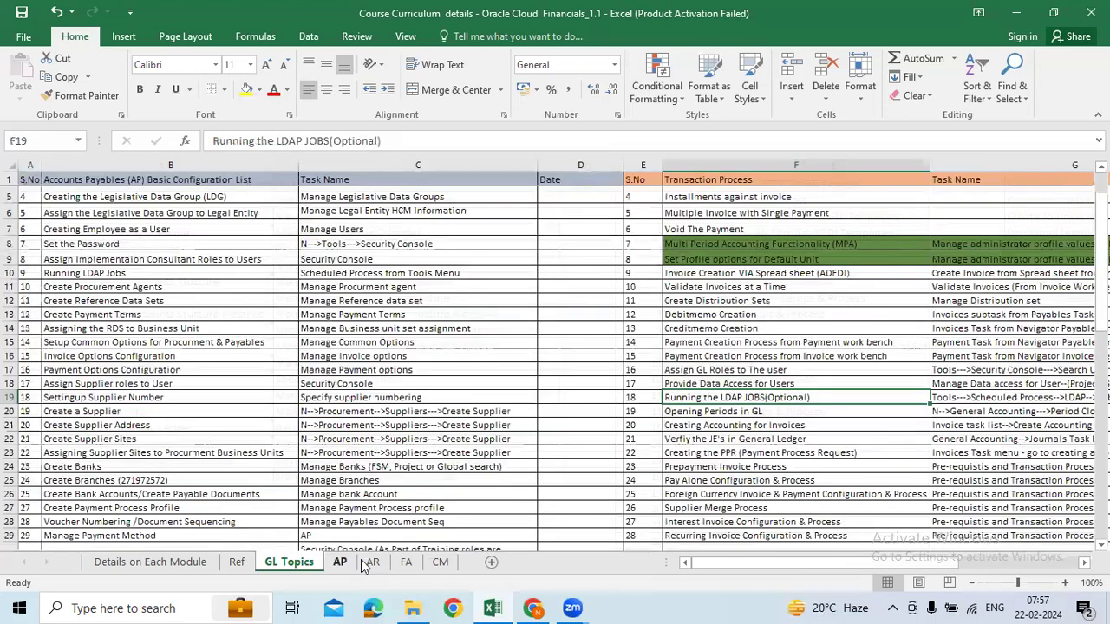
{"action": "key", "text": "ctrl+Page_Down"}
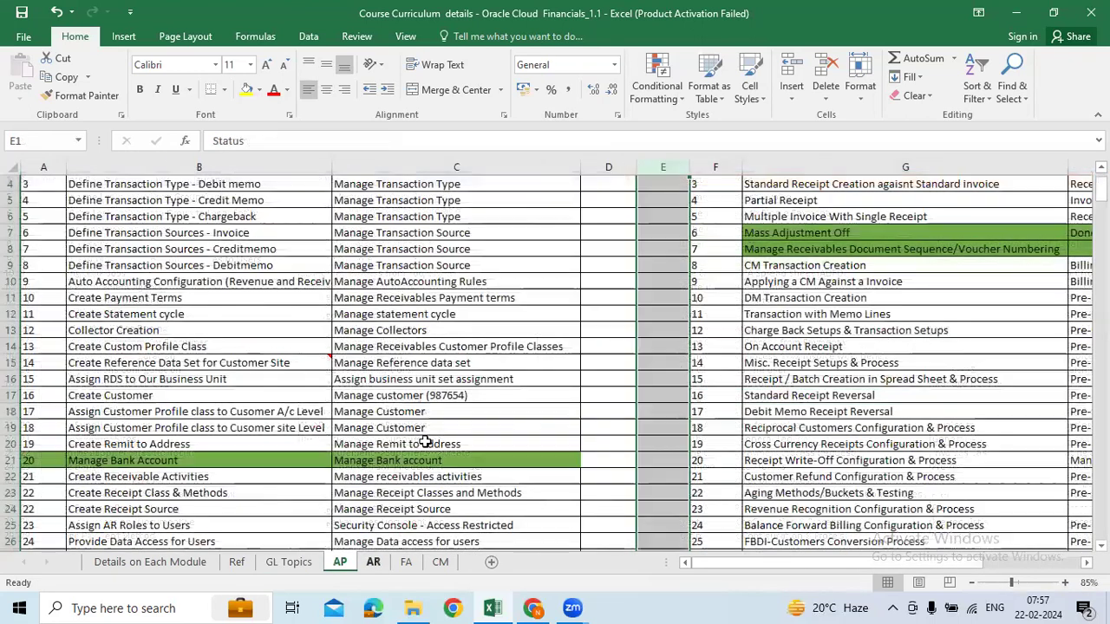
{"action": "scroll", "coordinate": [316, 555], "scroll_direction": "up", "scroll_amount": 1}
{"action": "left_click_drag", "start_coordinate": [434, 200], "coordinate": [434, 526]}
{"action": "left_click", "coordinate": [308, 560]}
{"action": "left_click", "coordinate": [404, 365]}
{"action": "left_click", "coordinate": [374, 236]}
- Open the Manage Enterprise HCM Information task in Chrome and review the ESSAR enterprise details
{"action": "key", "text": "alt+Tab"}
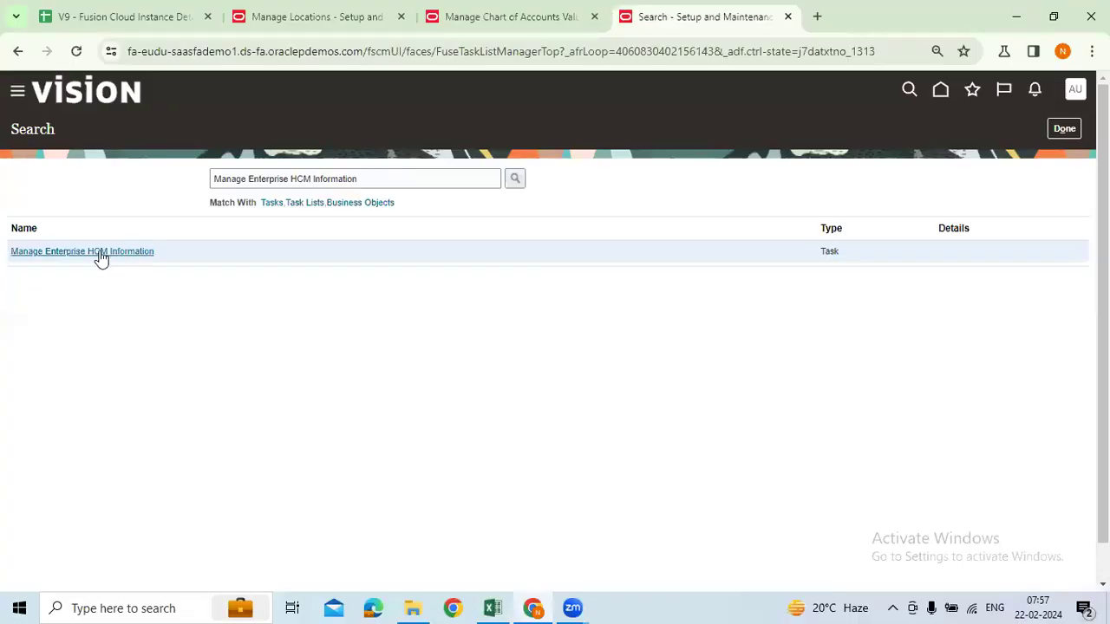
{"action": "left_click", "coordinate": [84, 251]}
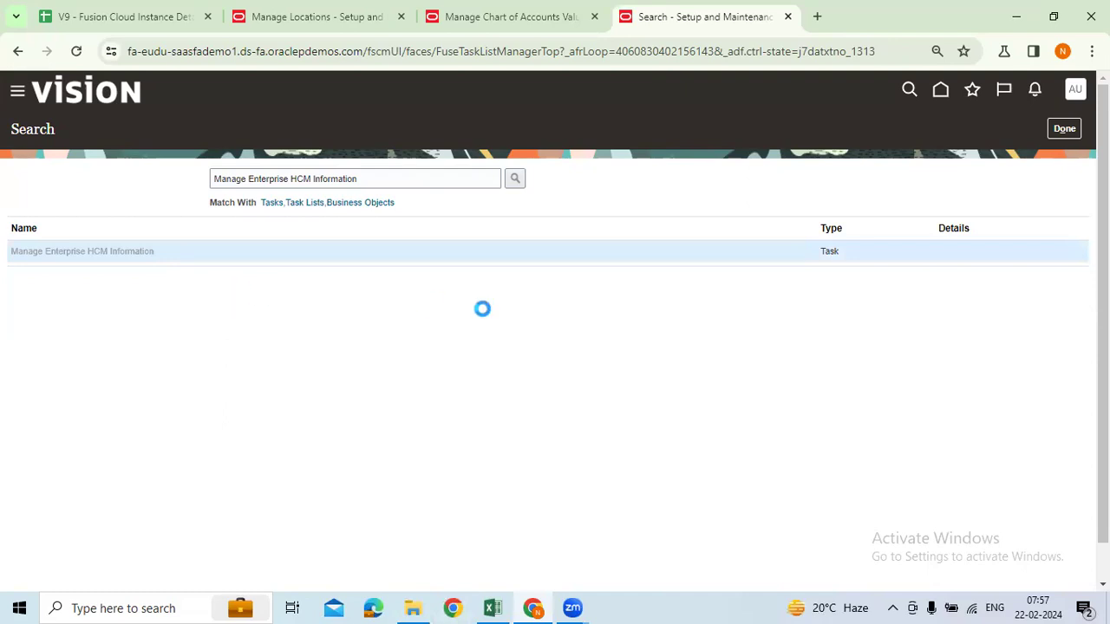
{"action": "key", "text": "alt+Tab"}
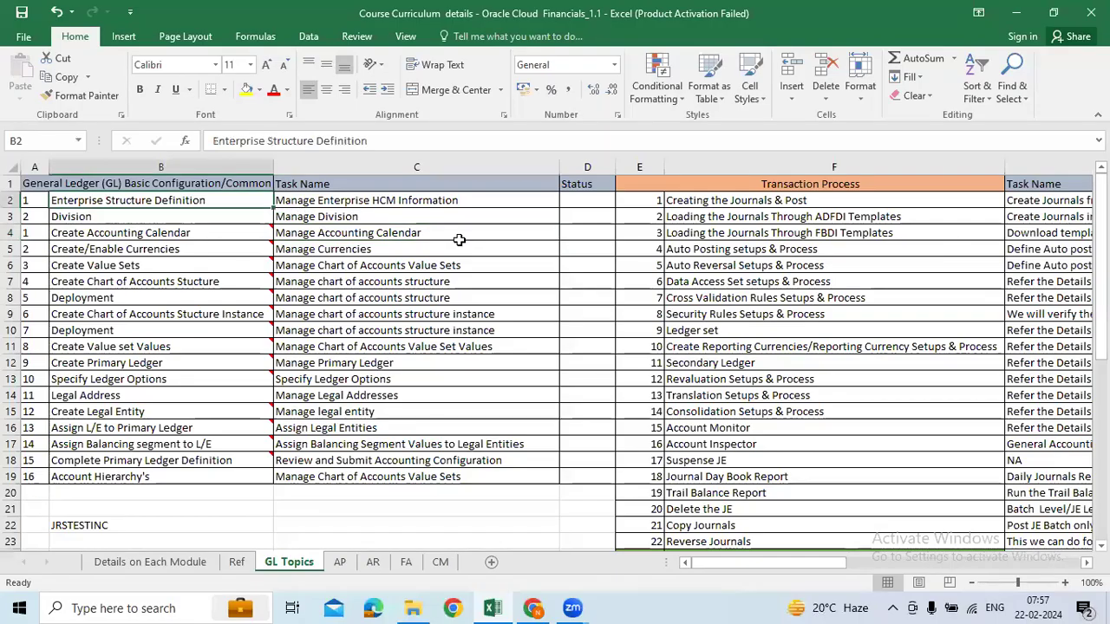
{"action": "key", "text": "alt+Tab"}
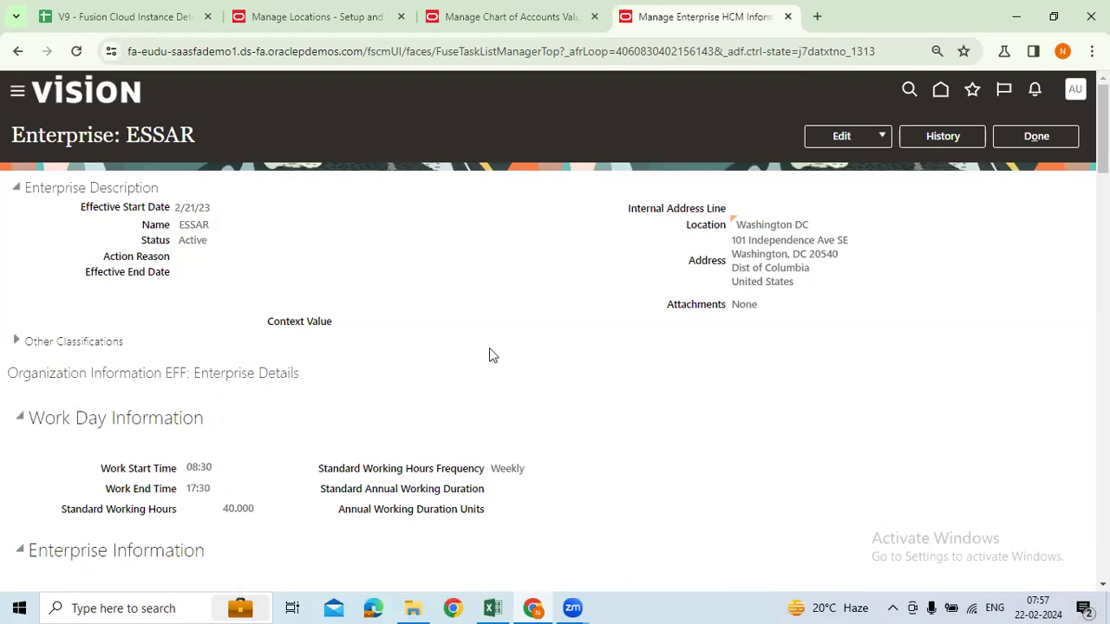
{"action": "scroll", "coordinate": [489, 355], "scroll_direction": "down", "scroll_amount": 1}
{"action": "scroll", "coordinate": [441, 479], "scroll_direction": "down", "scroll_amount": 1}
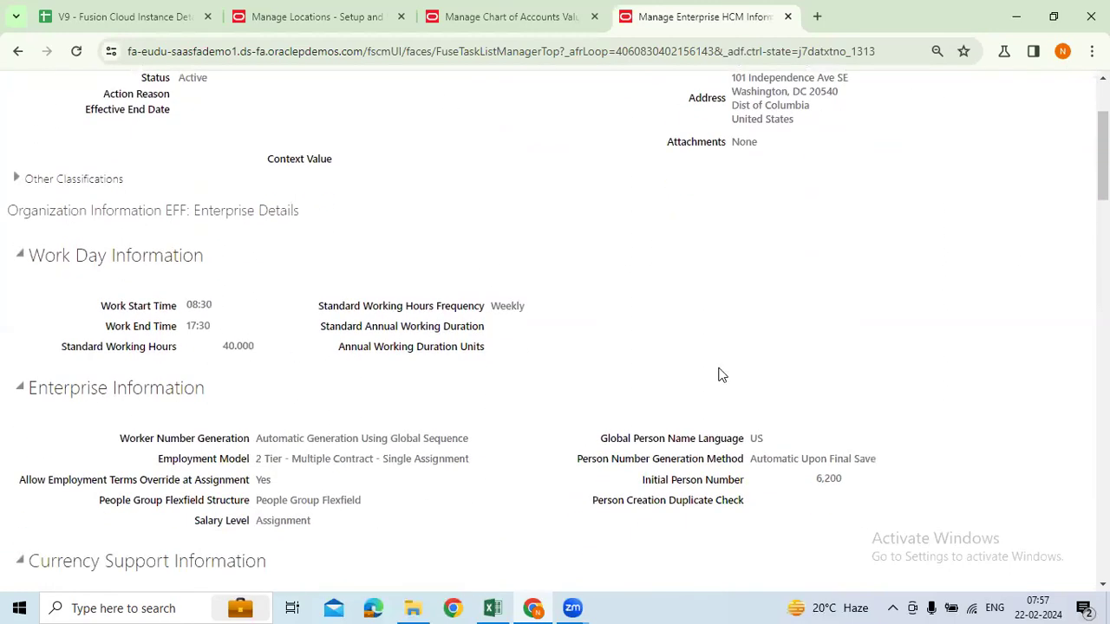
{"action": "scroll", "coordinate": [922, 342], "scroll_direction": "up", "scroll_amount": 2}
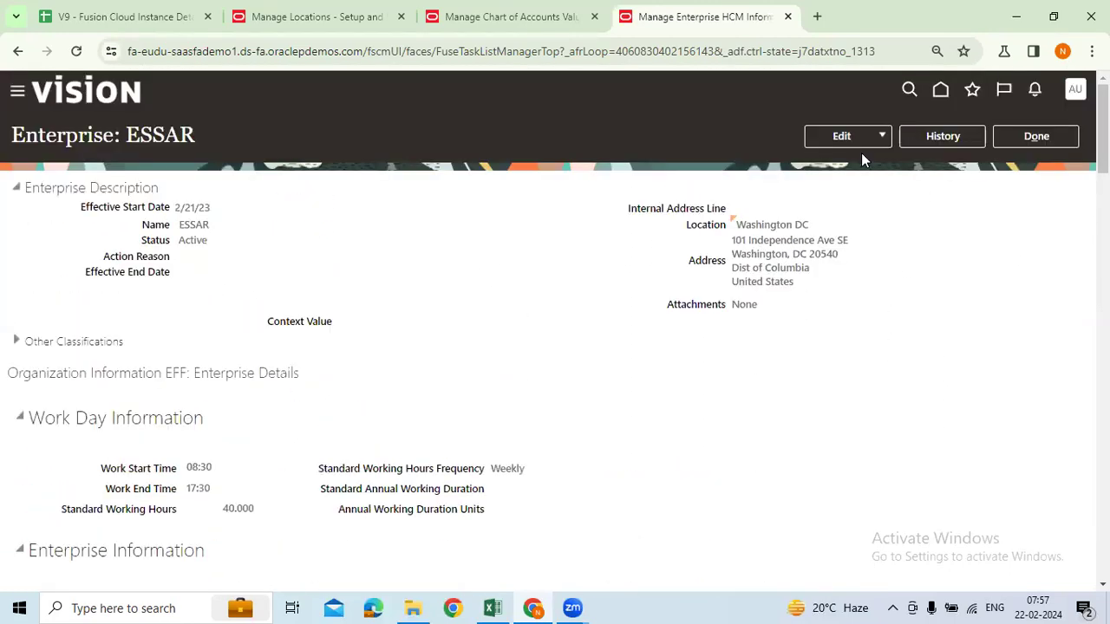
- Open the ESSAR enterprise record for editing in Correct mode and clear its Name field
{"action": "left_click", "coordinate": [858, 139]}
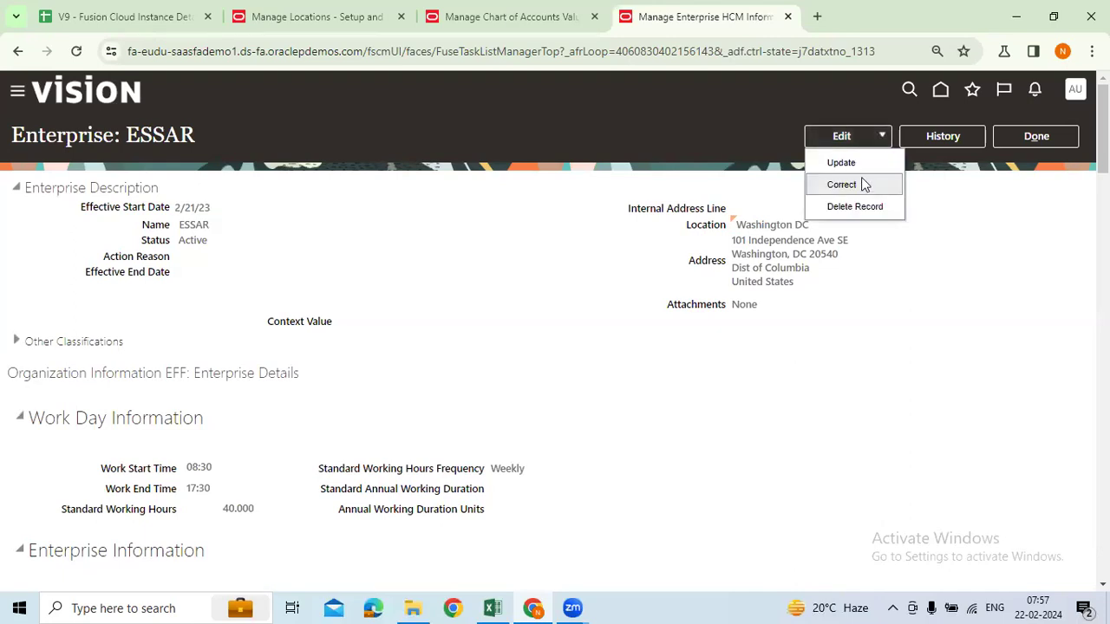
{"action": "left_click", "coordinate": [857, 185]}
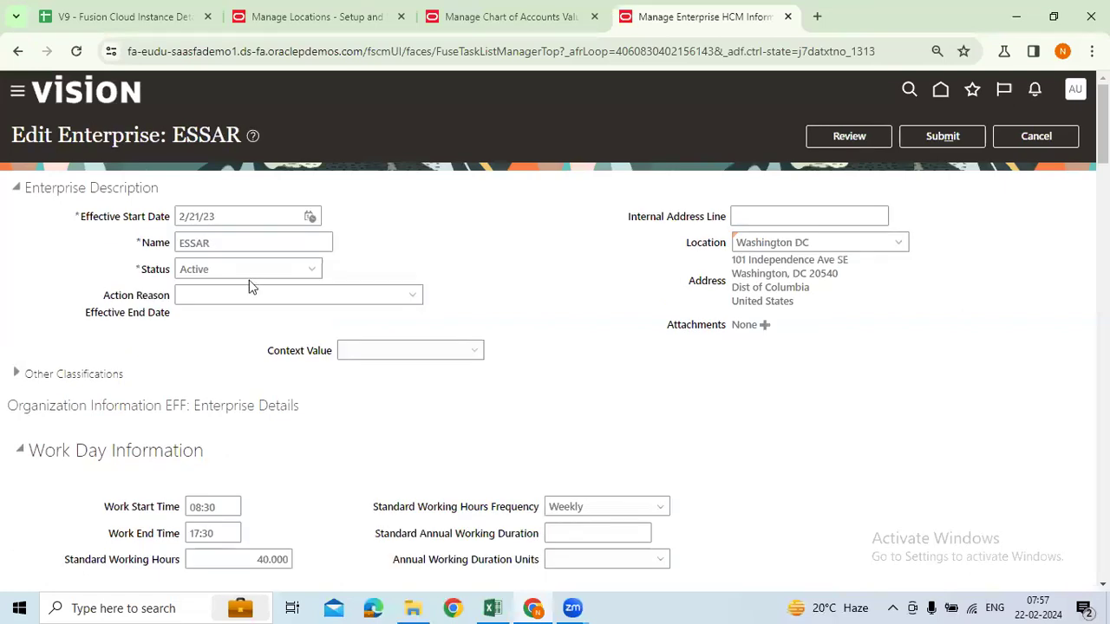
{"action": "double_click", "coordinate": [222, 243]}
- In Excel, find the login entry in E28 of the Details on Each Module sheet and select its user name part
{"action": "left_click", "coordinate": [491, 608]}
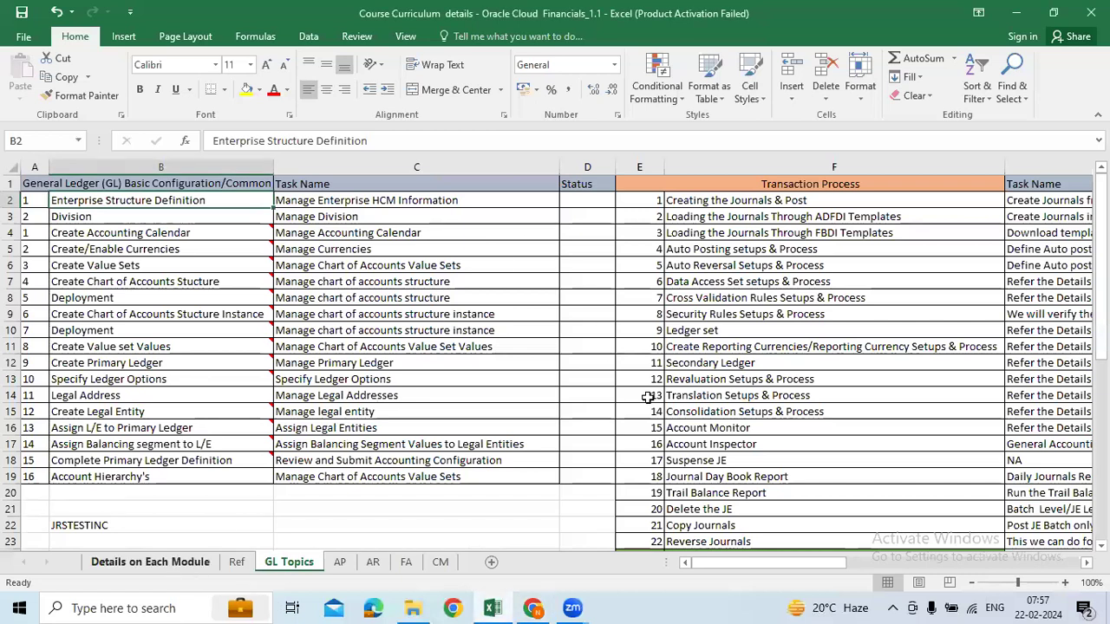
{"action": "key", "text": "ctrl+Page_Up"}
{"action": "key", "text": "ctrl+Page_Up"}
{"action": "left_click", "coordinate": [632, 375]}
{"action": "scroll", "coordinate": [631, 413], "scroll_direction": "down", "scroll_amount": 1}
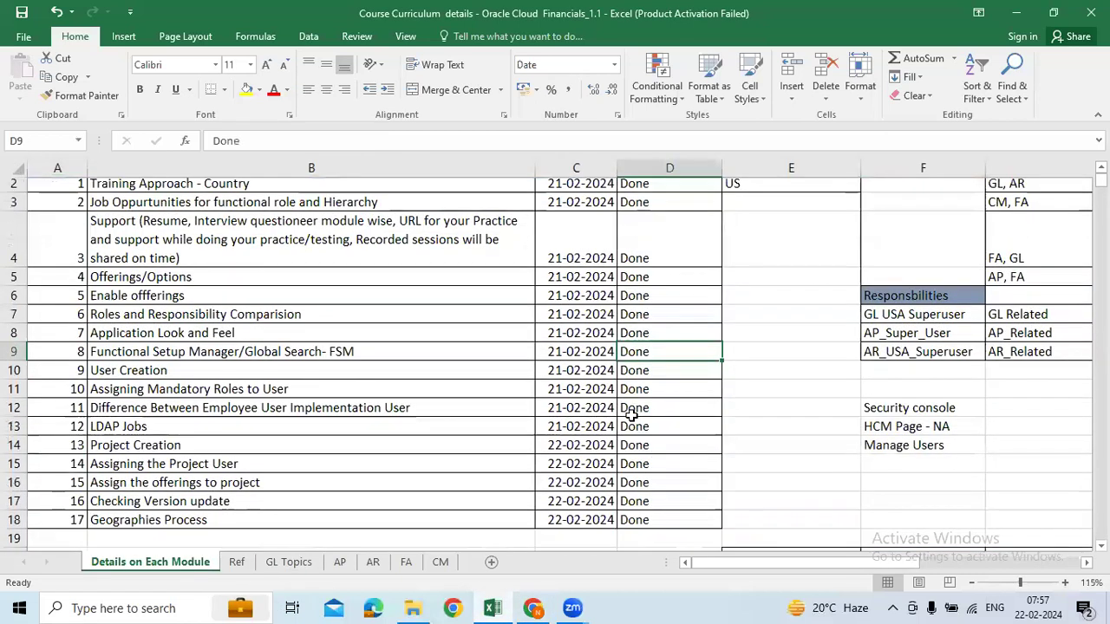
{"action": "scroll", "coordinate": [631, 414], "scroll_direction": "down", "scroll_amount": 5}
{"action": "left_click", "coordinate": [791, 412]}
{"action": "left_click_drag", "start_coordinate": [253, 140], "coordinate": [156, 148]}
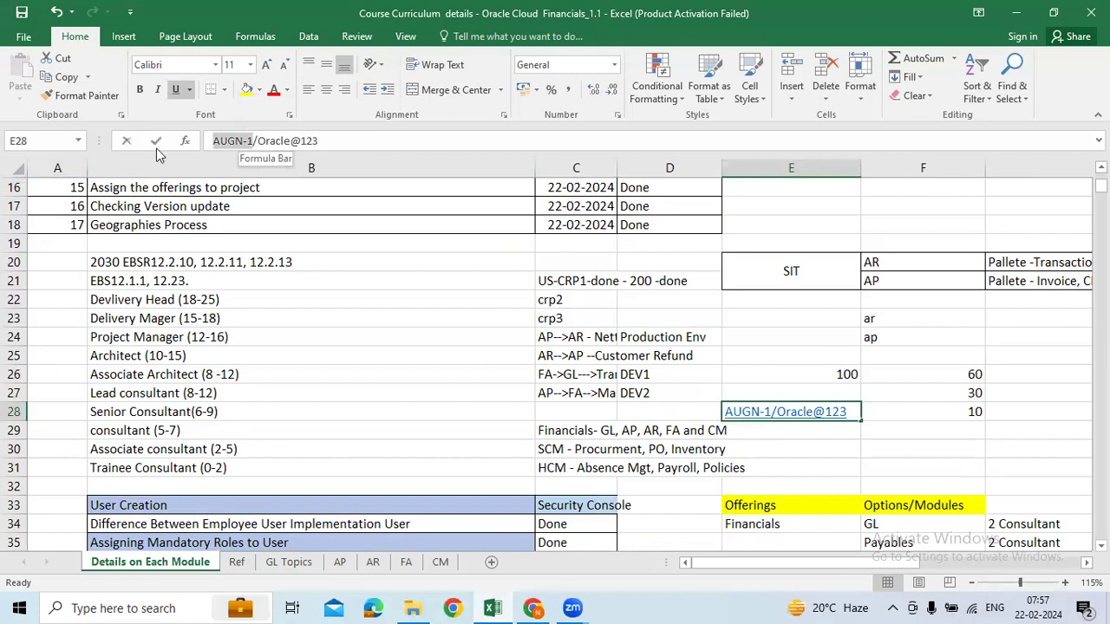
- Compare with the user name in Excel cell E28 and enter AUGN-1 as the enterprise Name on the Edit Enterprise page in Chrome
{"action": "key", "text": "alt+Tab"}
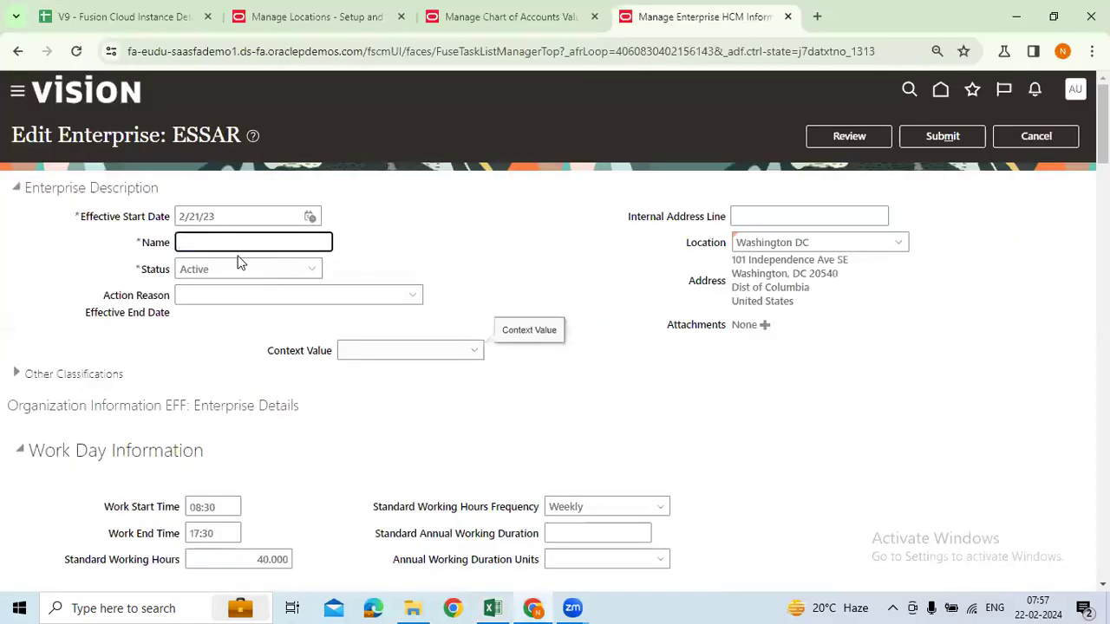
{"action": "key", "text": "alt+Tab"}
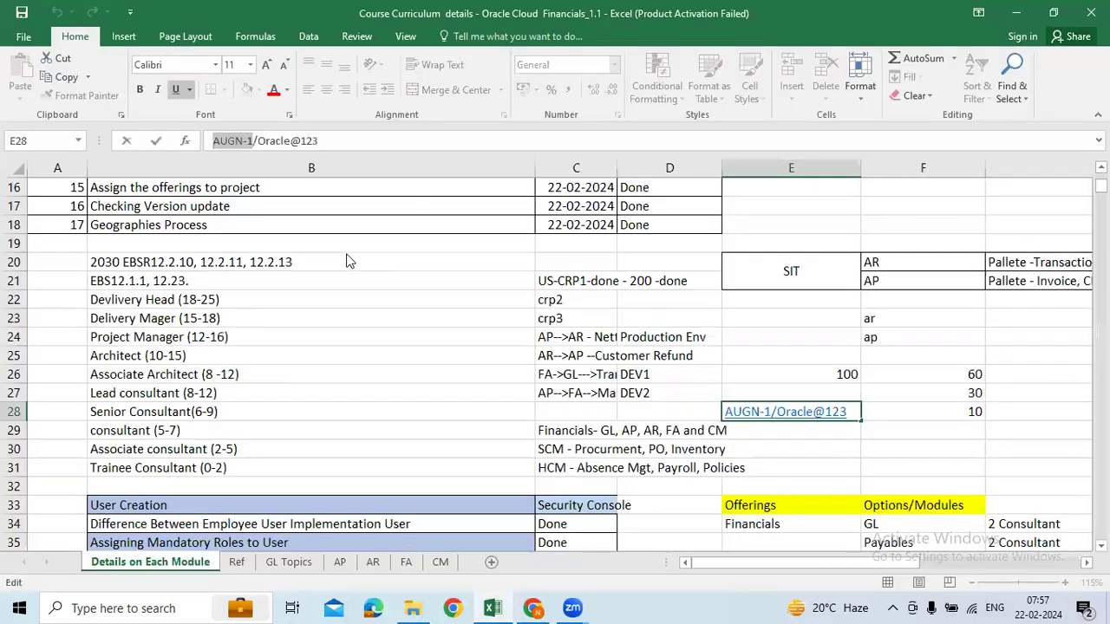
{"action": "key", "text": "alt+Tab"}
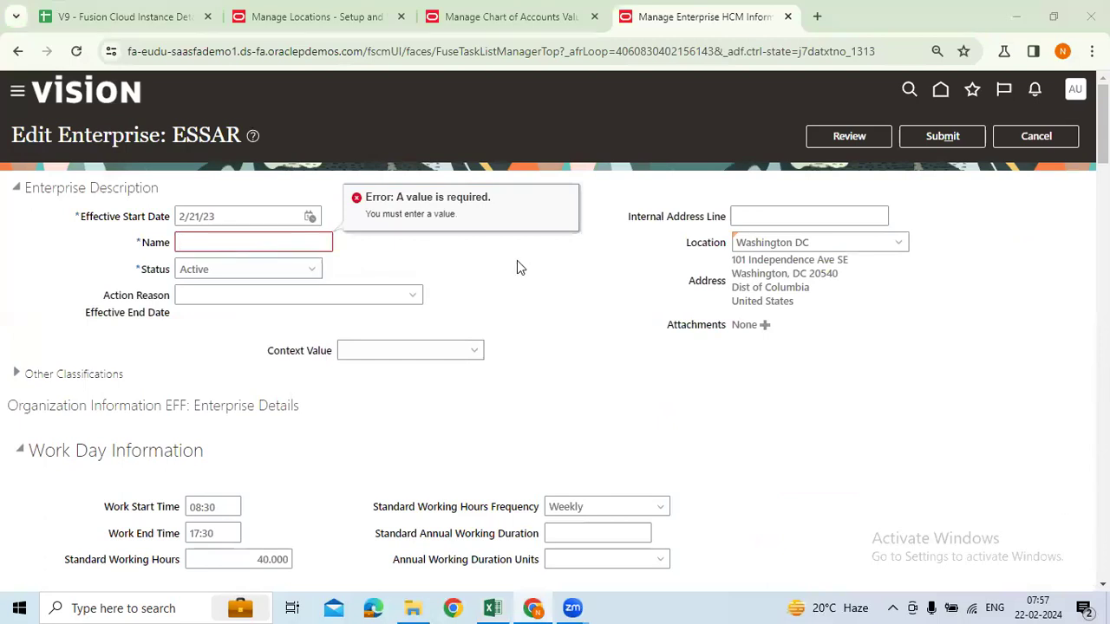
{"action": "key", "text": "alt+Tab"}
{"action": "left_click_drag", "start_coordinate": [253, 141], "coordinate": [153, 142]}
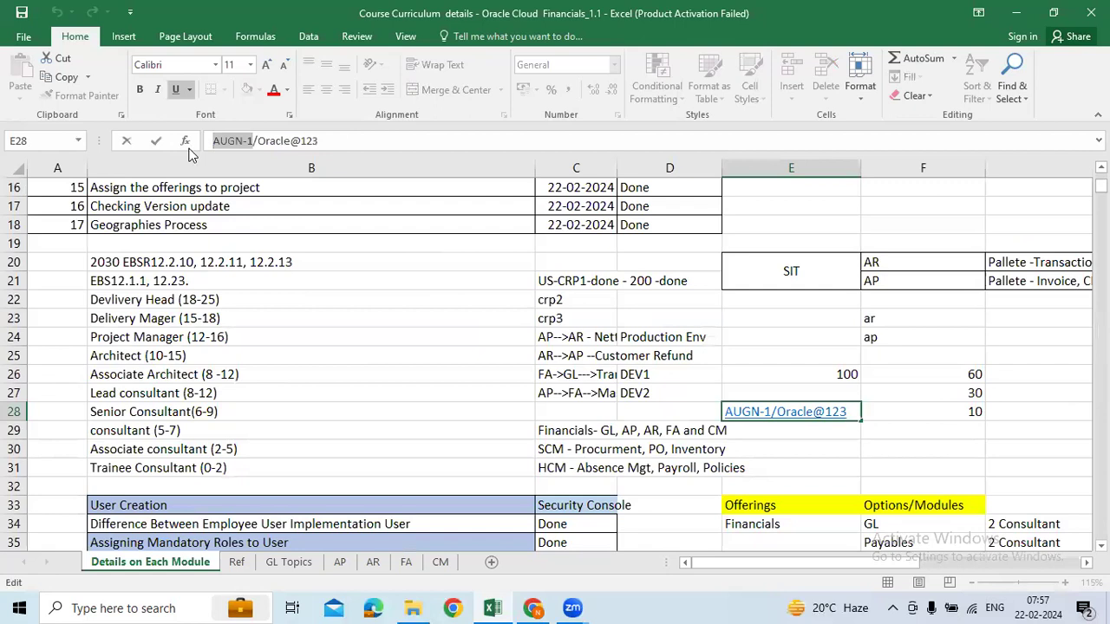
{"action": "key", "text": "alt+Tab"}
{"action": "left_click", "coordinate": [242, 240]}
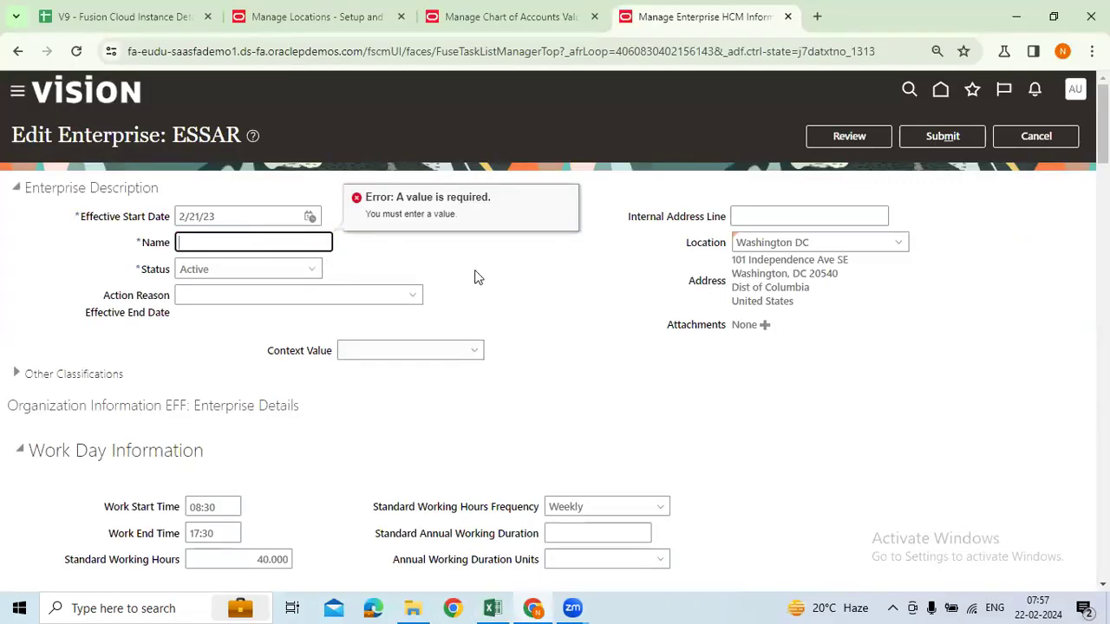
{"action": "key", "text": "alt+Tab"}
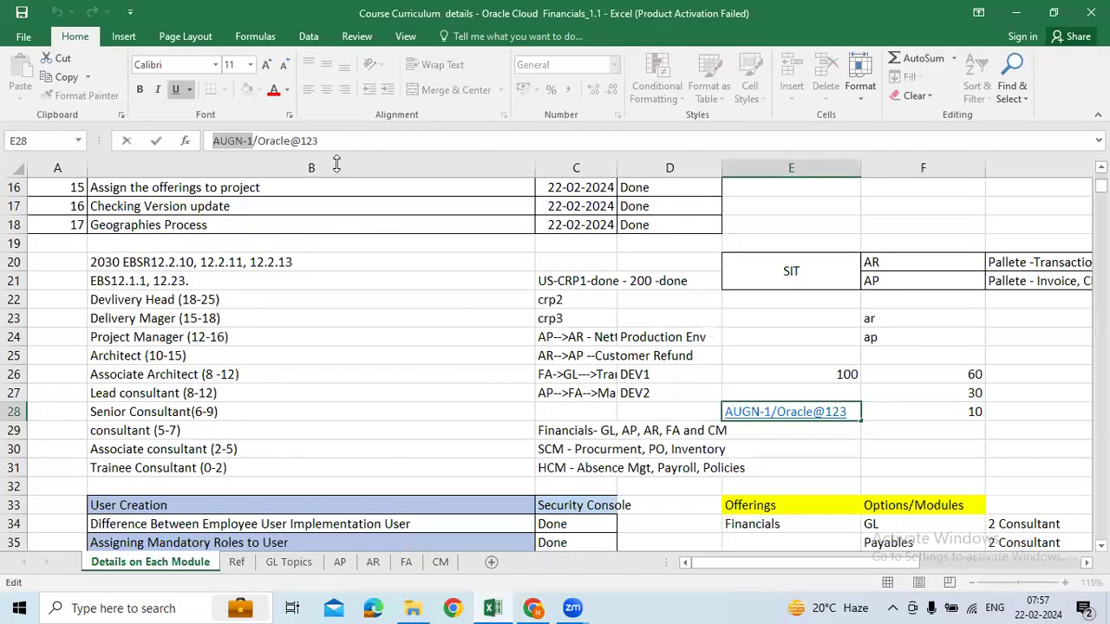
{"action": "key", "text": "alt+Tab"}
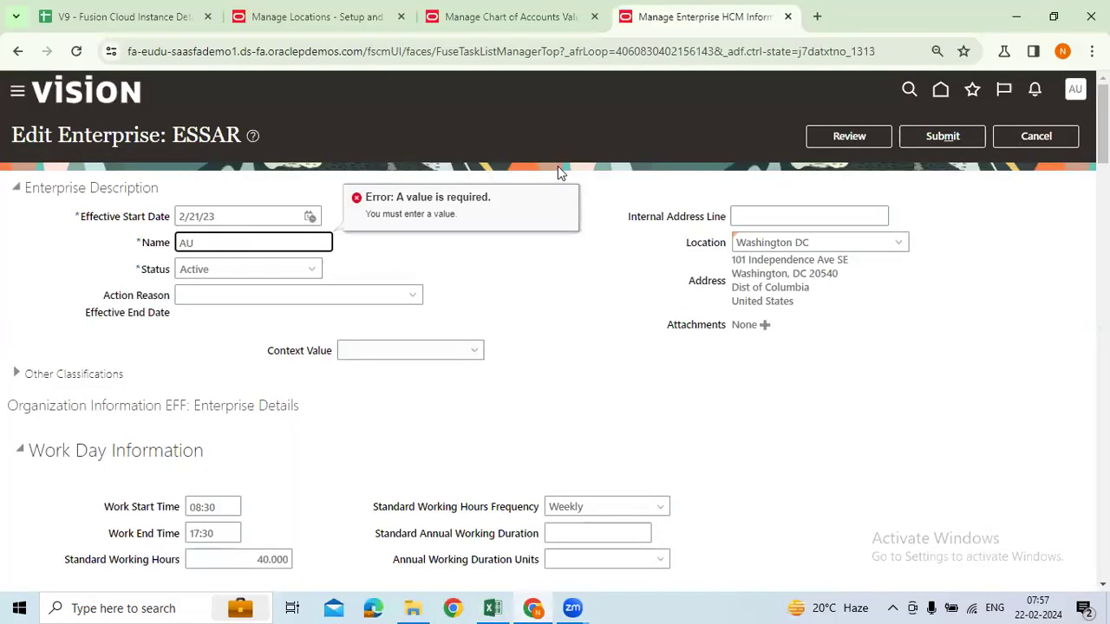
{"action": "key", "text": "alt+Tab"}
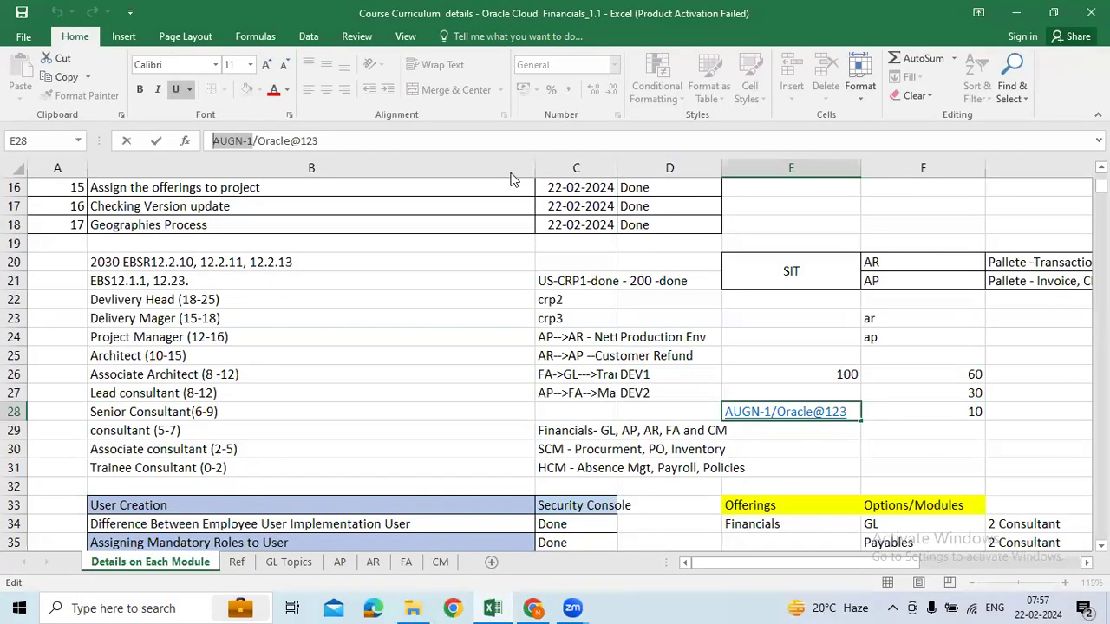
{"action": "key", "text": "alt+Tab"}
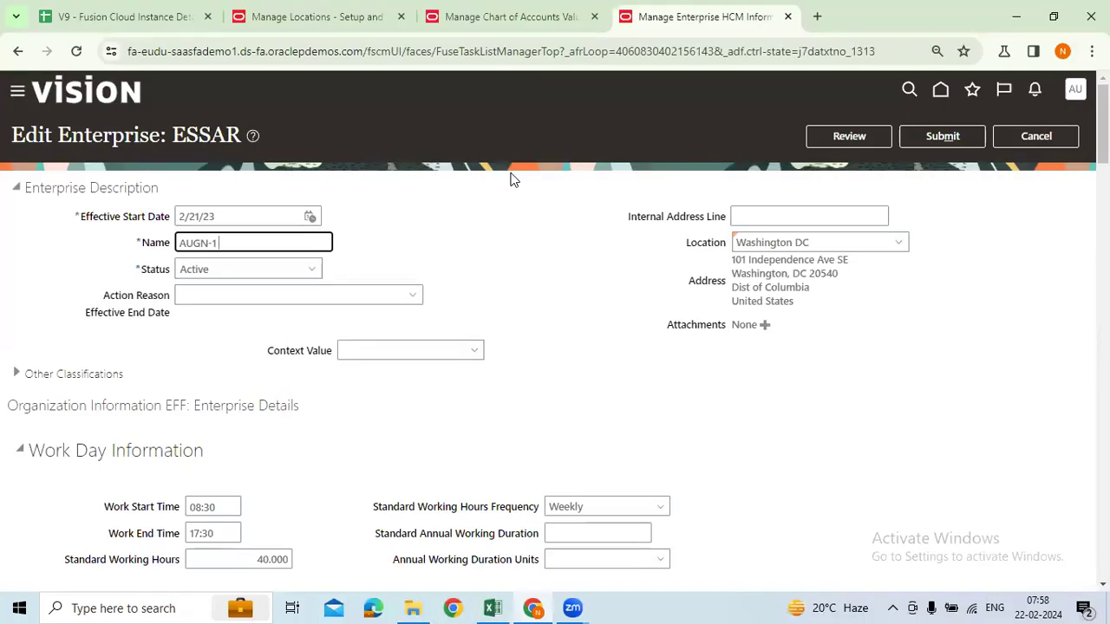
{"action": "key", "text": "ctrl+a"}
{"action": "key", "text": "End"}
{"action": "key", "text": "ctrl+a"}
{"action": "key", "text": "End"}
{"action": "left_click", "coordinate": [525, 322]}
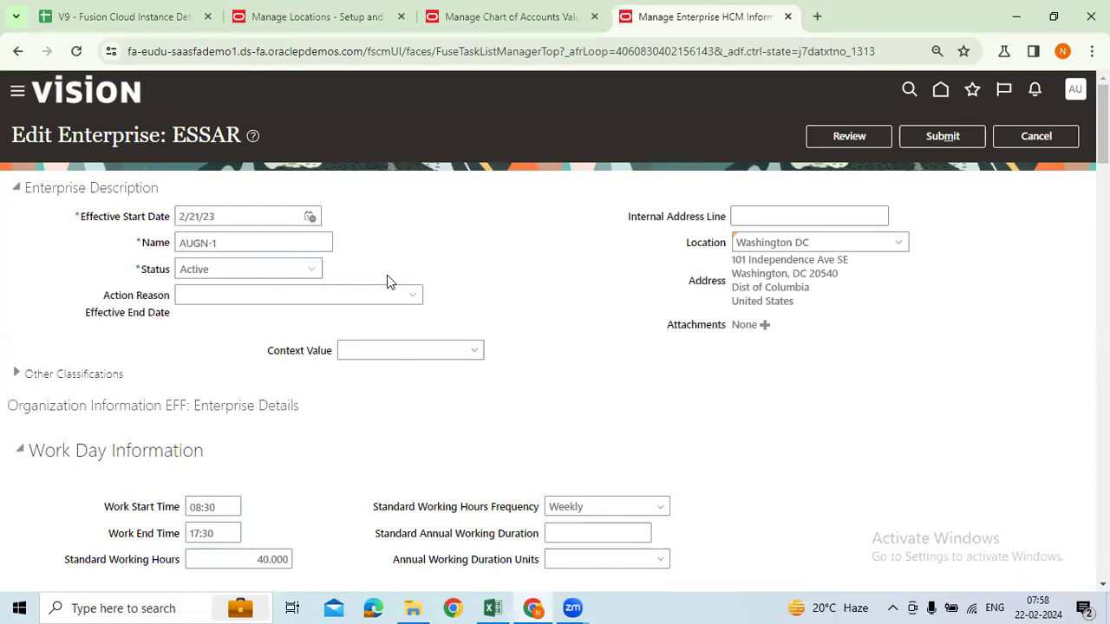
- Check the enterprise entry in D30 of Excel's GL Topics sheet and return to the enterprise Name field in Chrome
{"action": "left_click", "coordinate": [493, 608]}
{"action": "left_click", "coordinate": [638, 393]}
{"action": "scroll", "coordinate": [499, 419], "scroll_direction": "down", "scroll_amount": 3}
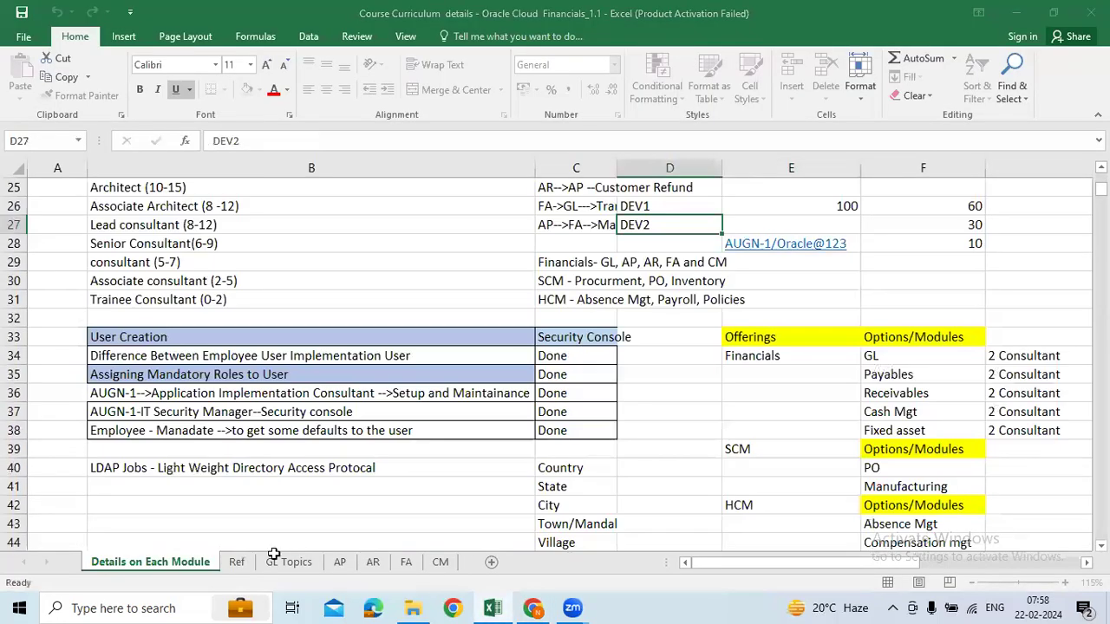
{"action": "left_click", "coordinate": [291, 562]}
{"action": "left_click", "coordinate": [452, 477]}
{"action": "scroll", "coordinate": [527, 431], "scroll_direction": "down", "scroll_amount": 6}
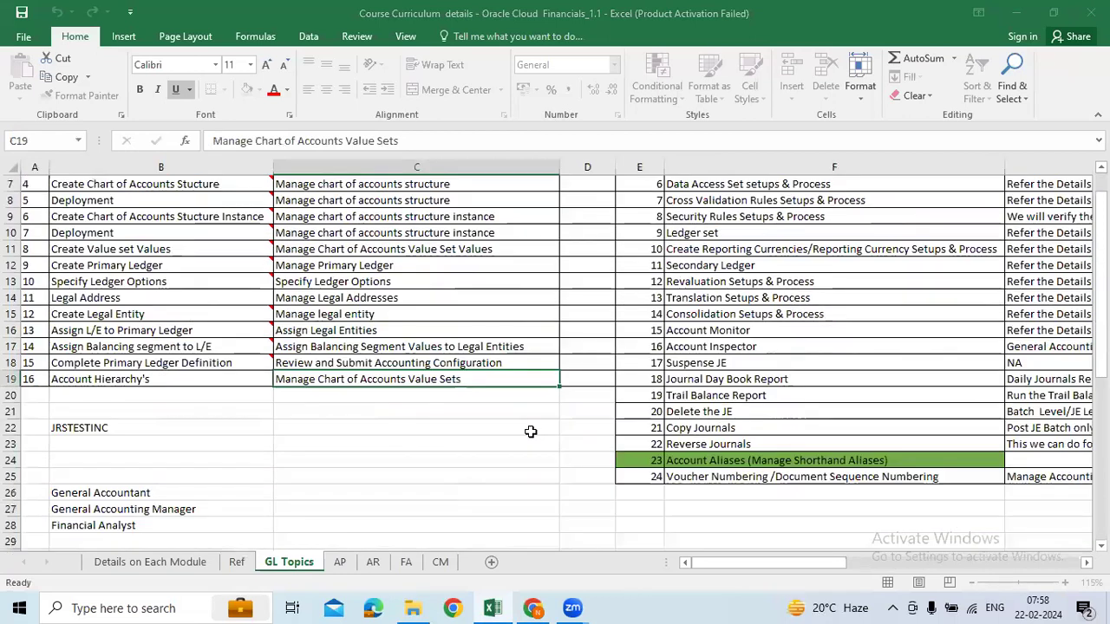
{"action": "left_click", "coordinate": [590, 364]}
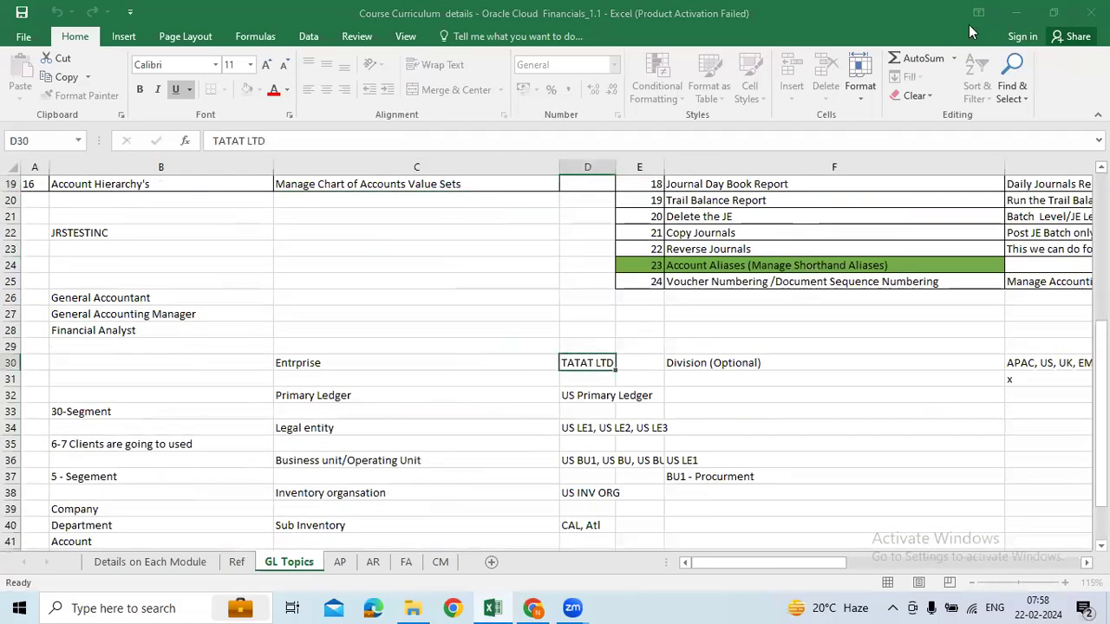
{"action": "key", "text": "alt+Tab"}
{"action": "left_click", "coordinate": [240, 249]}
{"action": "key", "text": "ctrl+a"}
{"action": "left_click", "coordinate": [753, 433]}
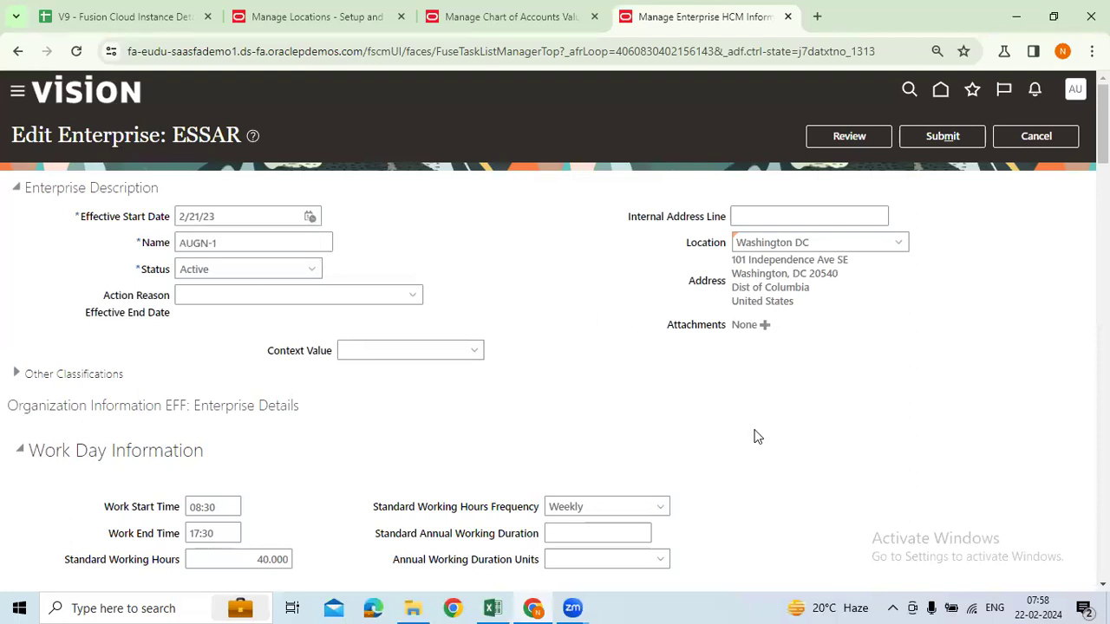
- Review the remaining enterprise sections, submit the corrected enterprise record with confirmation, and close its page
{"action": "scroll", "coordinate": [533, 500], "scroll_direction": "down", "scroll_amount": 2}
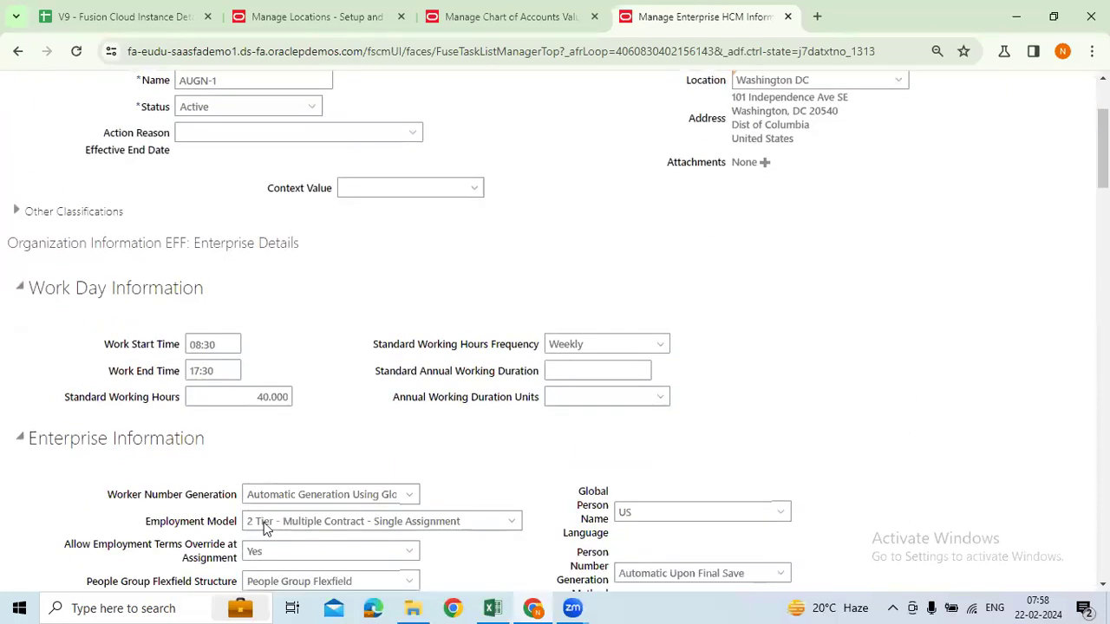
{"action": "scroll", "coordinate": [330, 411], "scroll_direction": "down", "scroll_amount": 5}
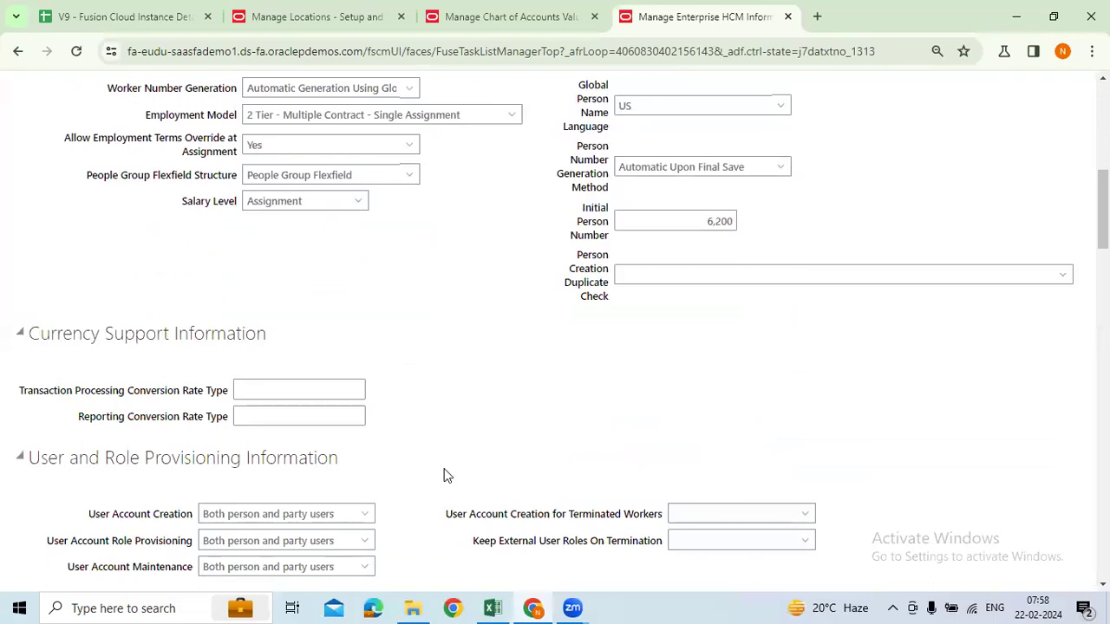
{"action": "scroll", "coordinate": [661, 449], "scroll_direction": "down", "scroll_amount": 3}
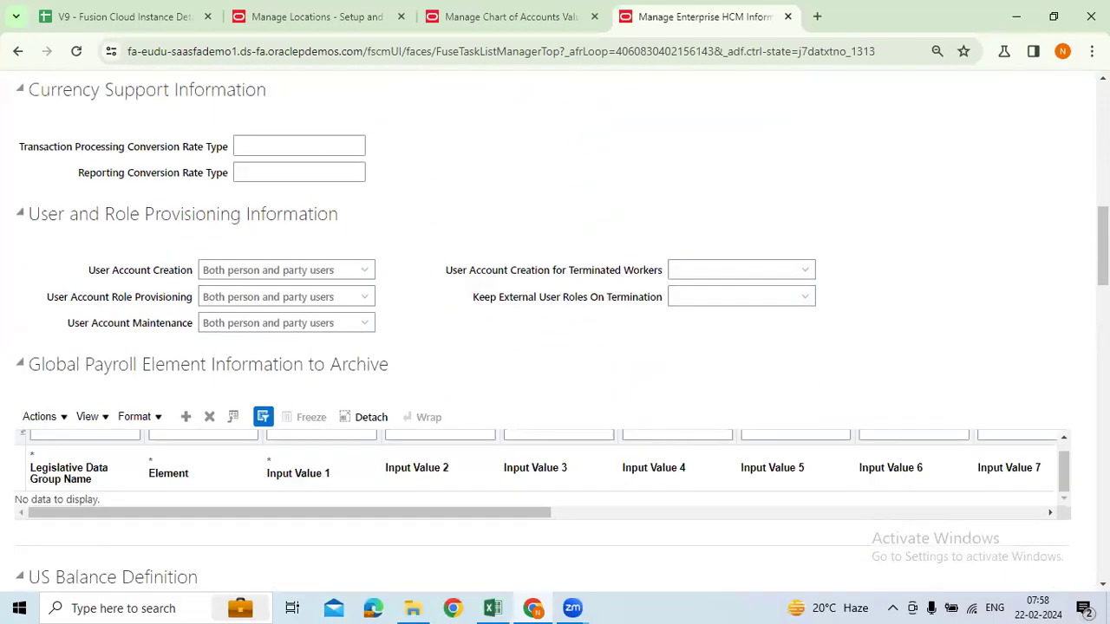
{"action": "scroll", "coordinate": [1055, 350], "scroll_direction": "up", "scroll_amount": 10}
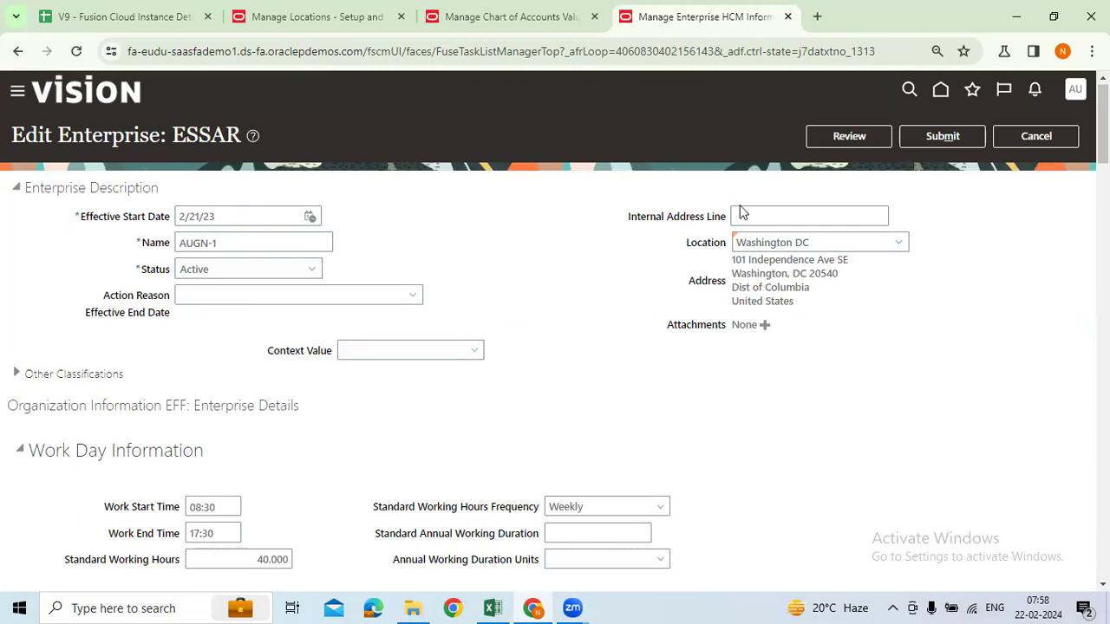
{"action": "left_click", "coordinate": [925, 143]}
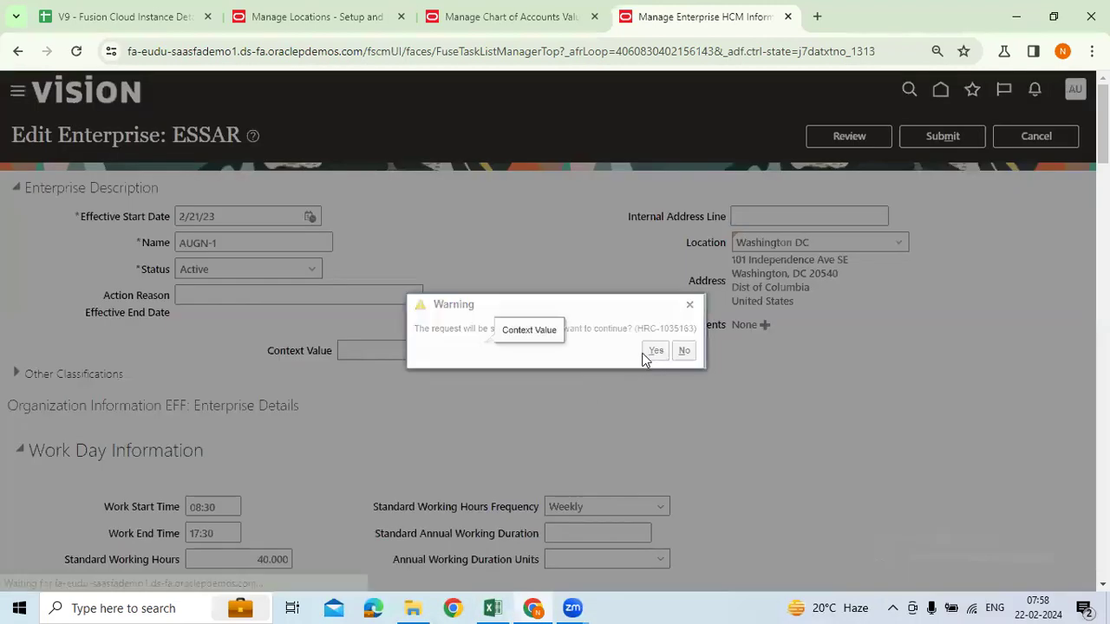
{"action": "left_click", "coordinate": [656, 351]}
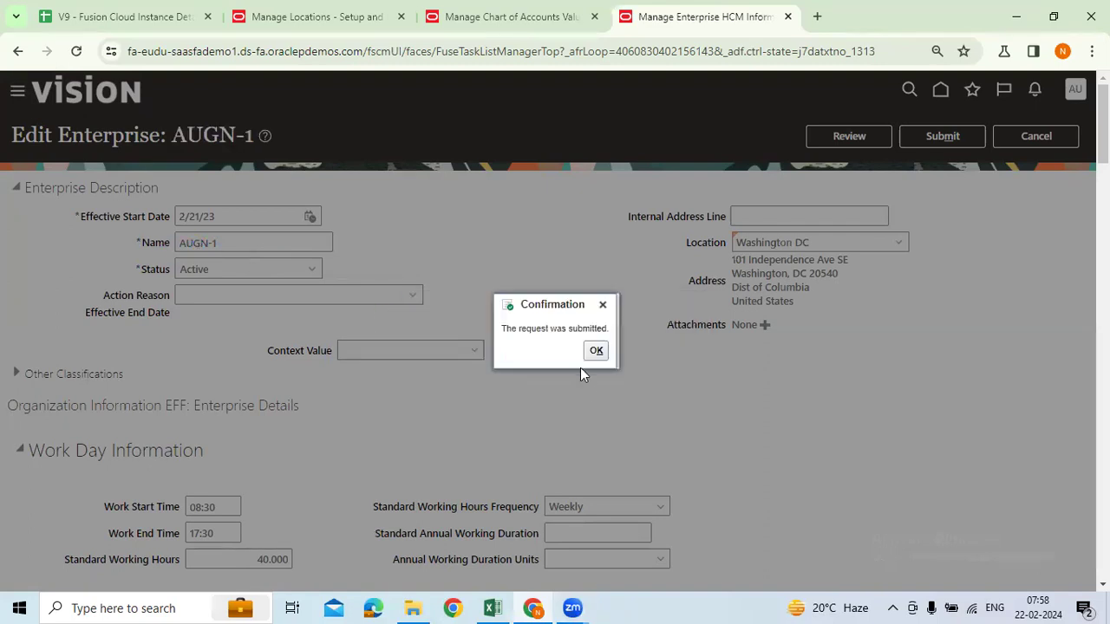
{"action": "left_click", "coordinate": [587, 351]}
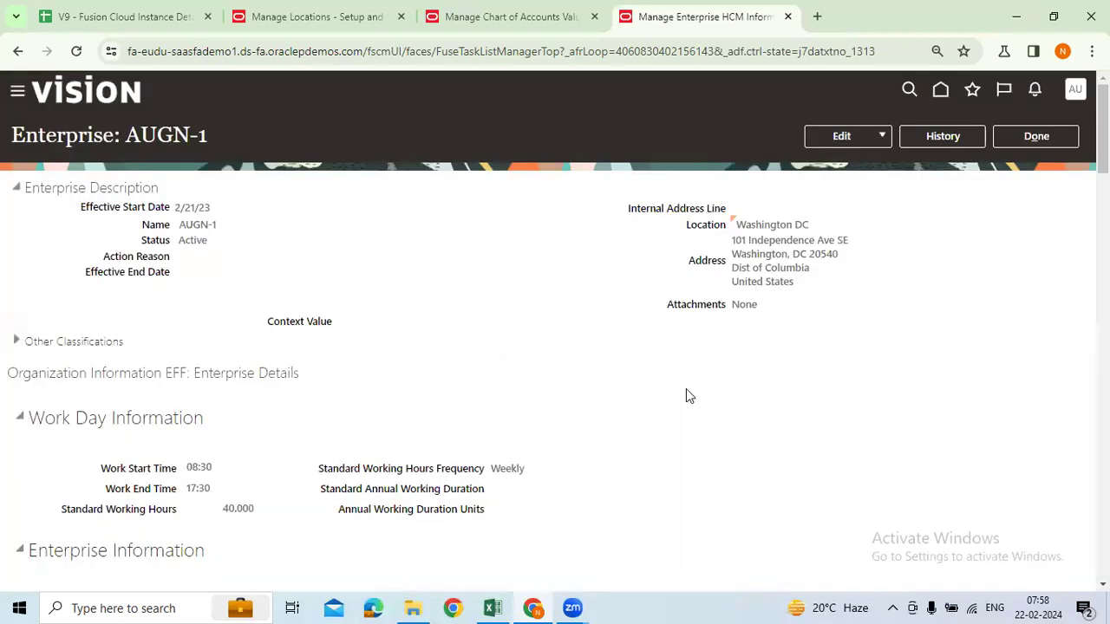
{"action": "left_click", "coordinate": [1035, 139]}
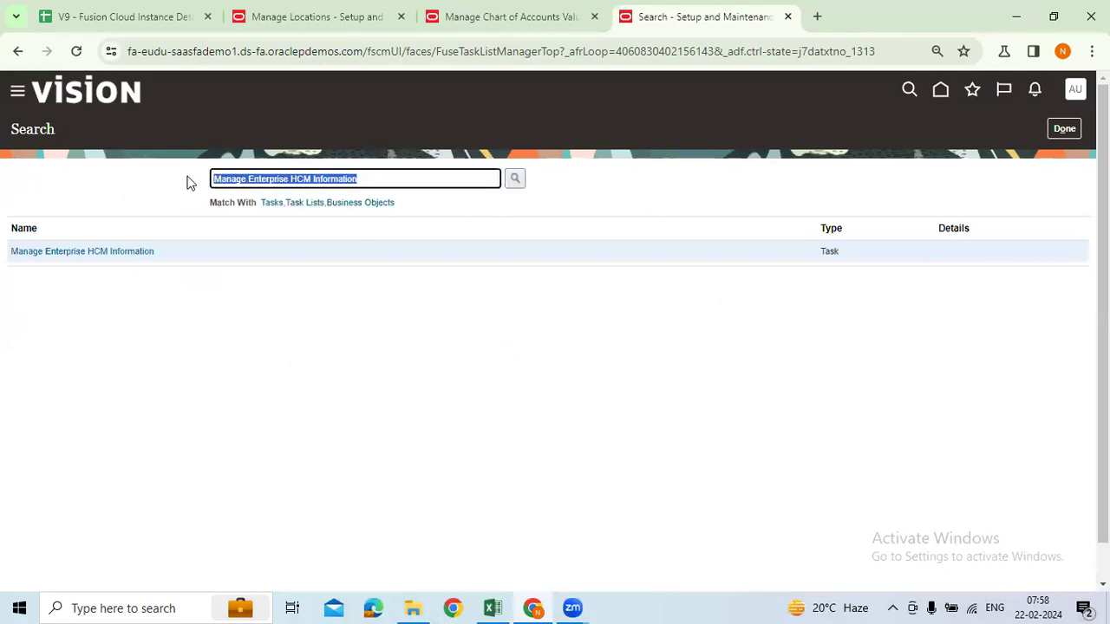
- Search the setup tasks for "Manage divisions" and open the Manage Divisions task
{"action": "type", "text": "Manage d"}
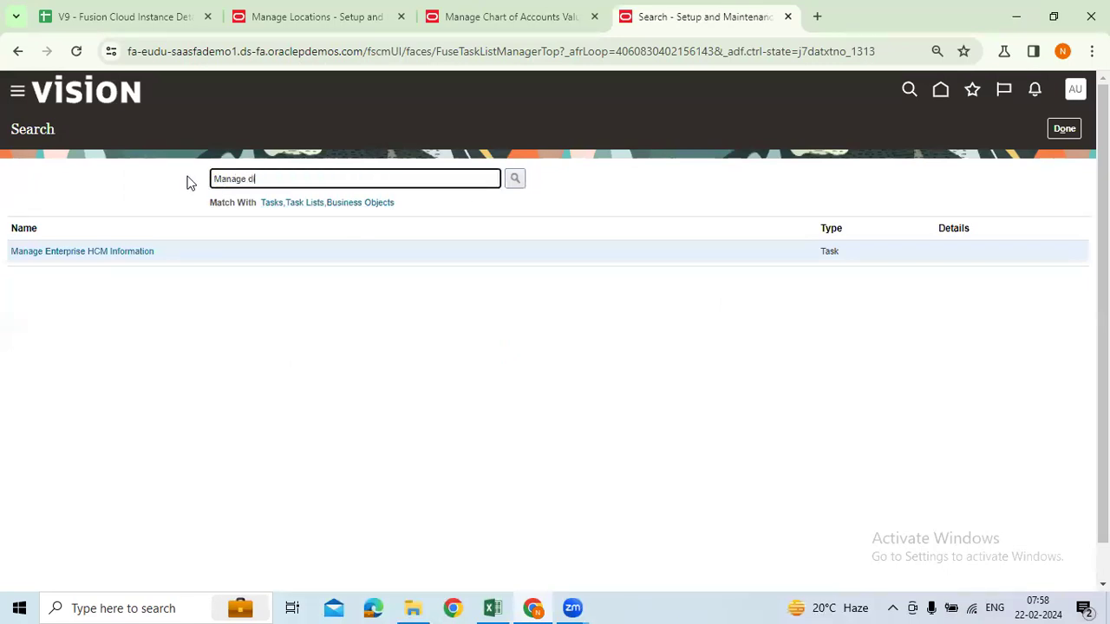
{"action": "type", "text": "ivisions"}
{"action": "key", "text": "Return"}
{"action": "left_click", "coordinate": [57, 250]}
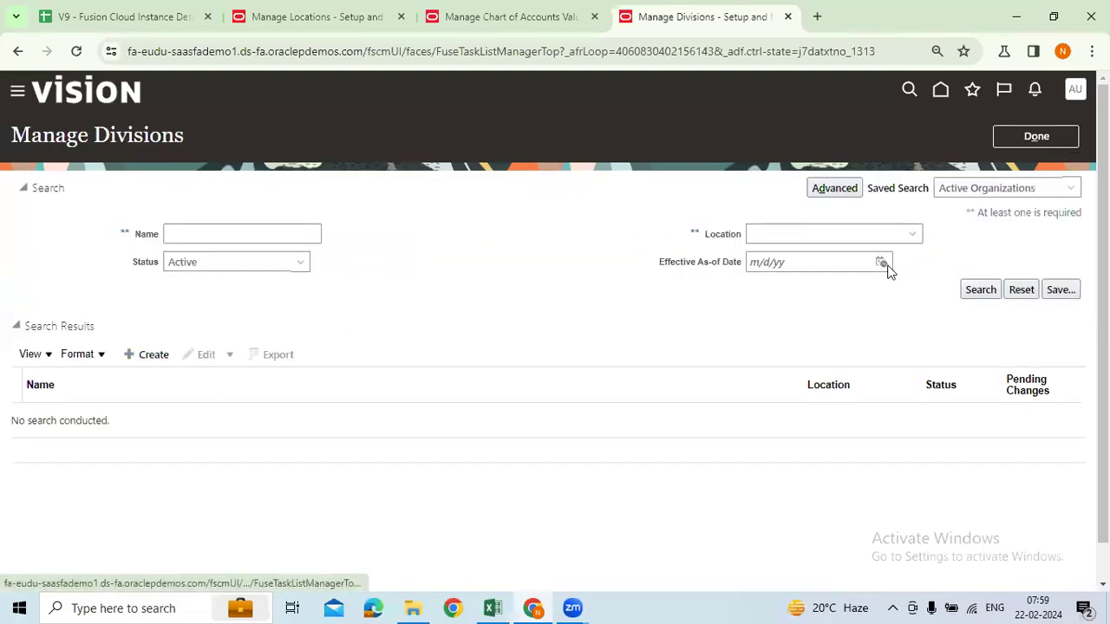
- Try a division search without criteria, examine the Create Division description fields, including Name, Status and Location, and cancel the new division
{"action": "left_click", "coordinate": [981, 290]}
{"action": "left_click", "coordinate": [912, 233]}
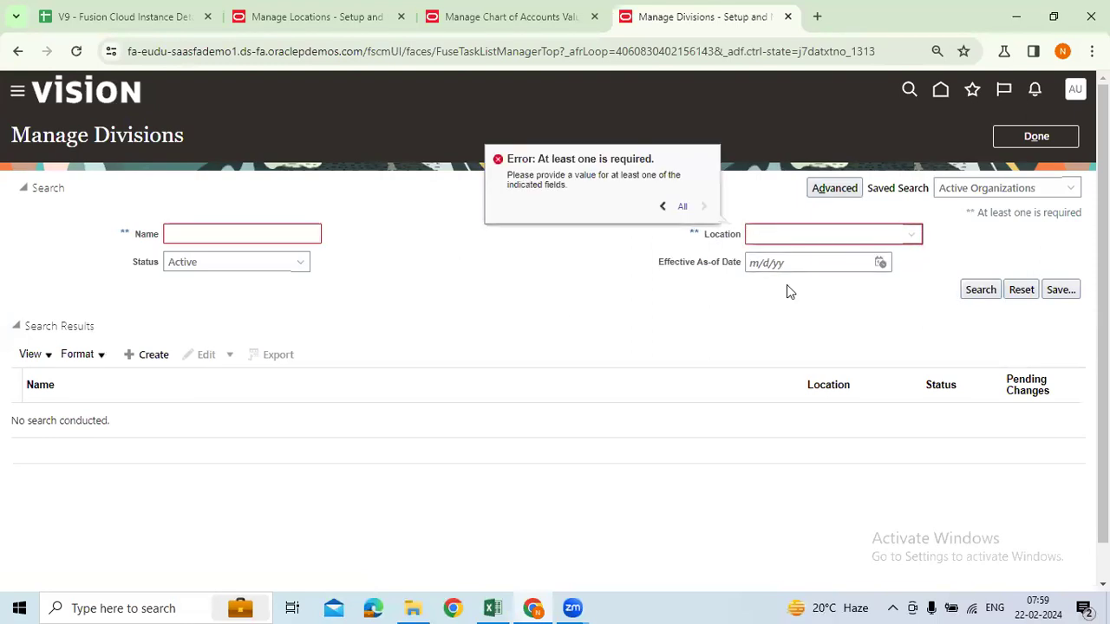
{"action": "left_click", "coordinate": [141, 355]}
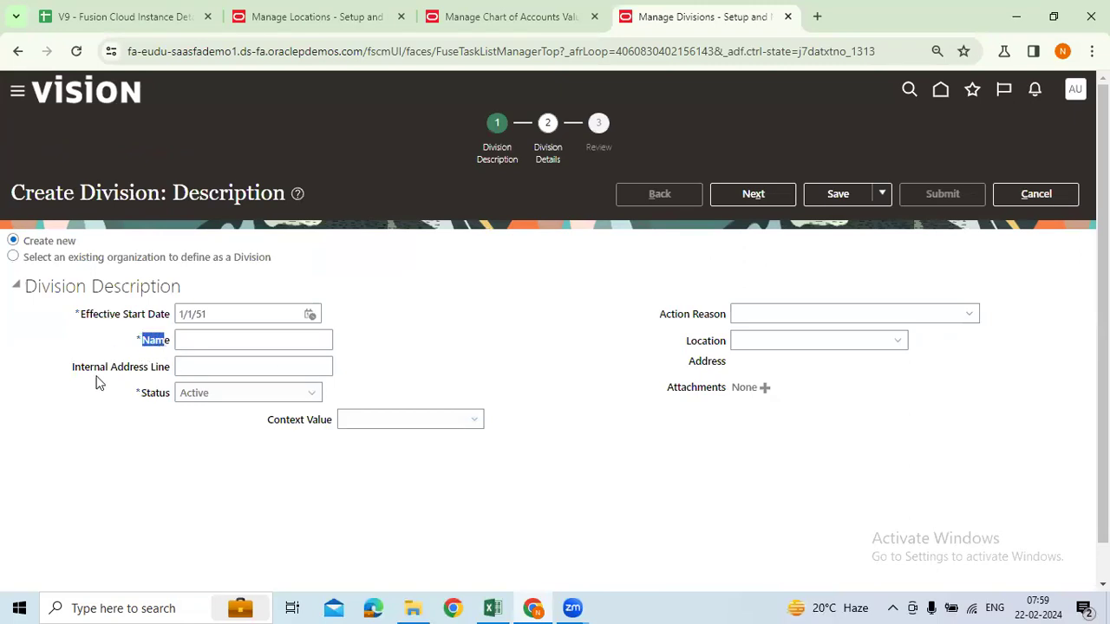
{"action": "left_click_drag", "start_coordinate": [73, 369], "coordinate": [171, 396]}
{"action": "left_click_drag", "start_coordinate": [667, 318], "coordinate": [784, 352]}
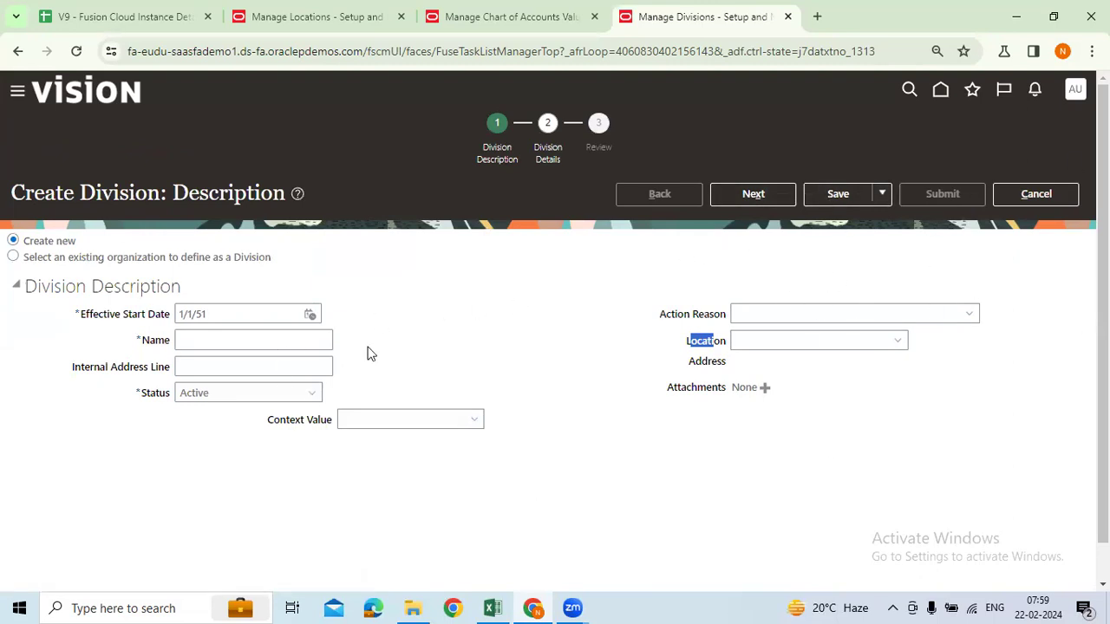
{"action": "left_click", "coordinate": [1037, 195]}
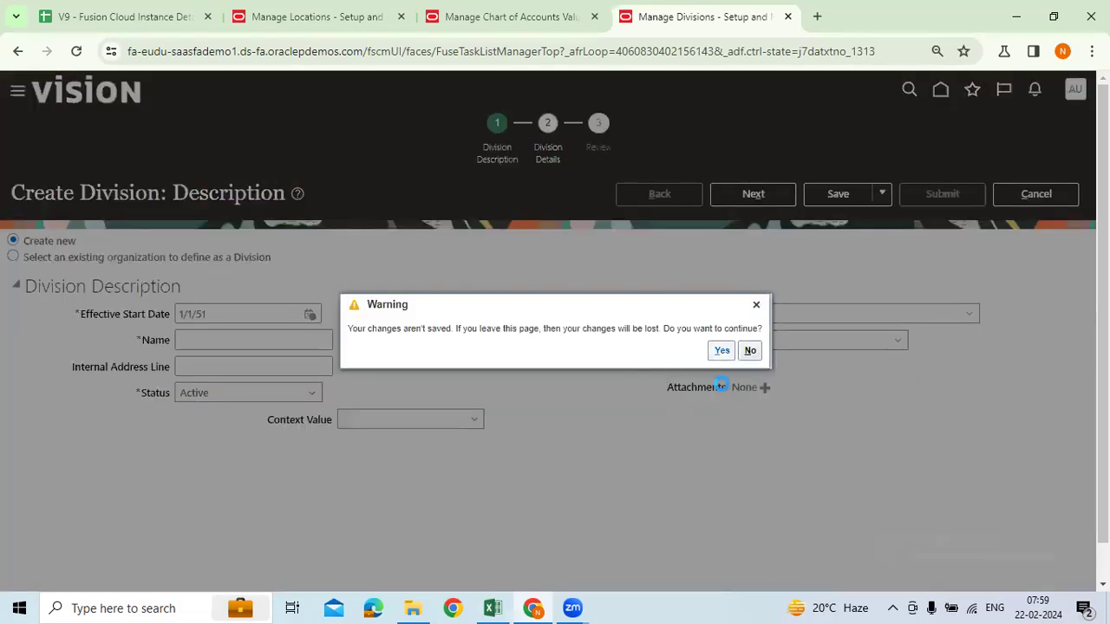
{"action": "left_click", "coordinate": [721, 351]}
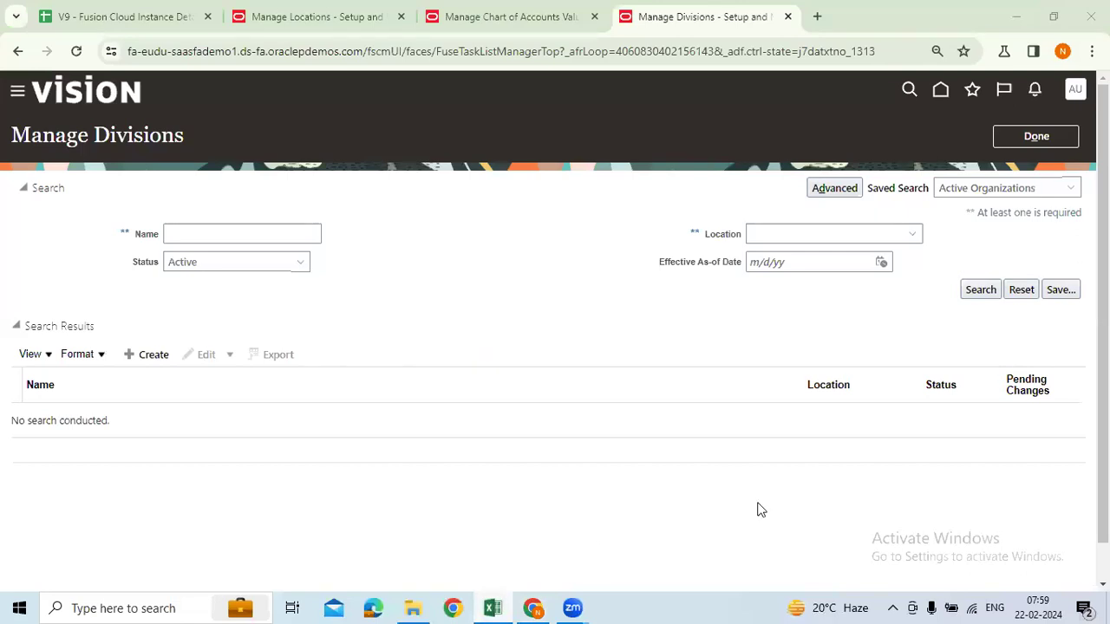
{"action": "key", "text": "super+d"}
{"action": "right_click", "coordinate": [664, 177]}
{"action": "left_click", "coordinate": [706, 226]}
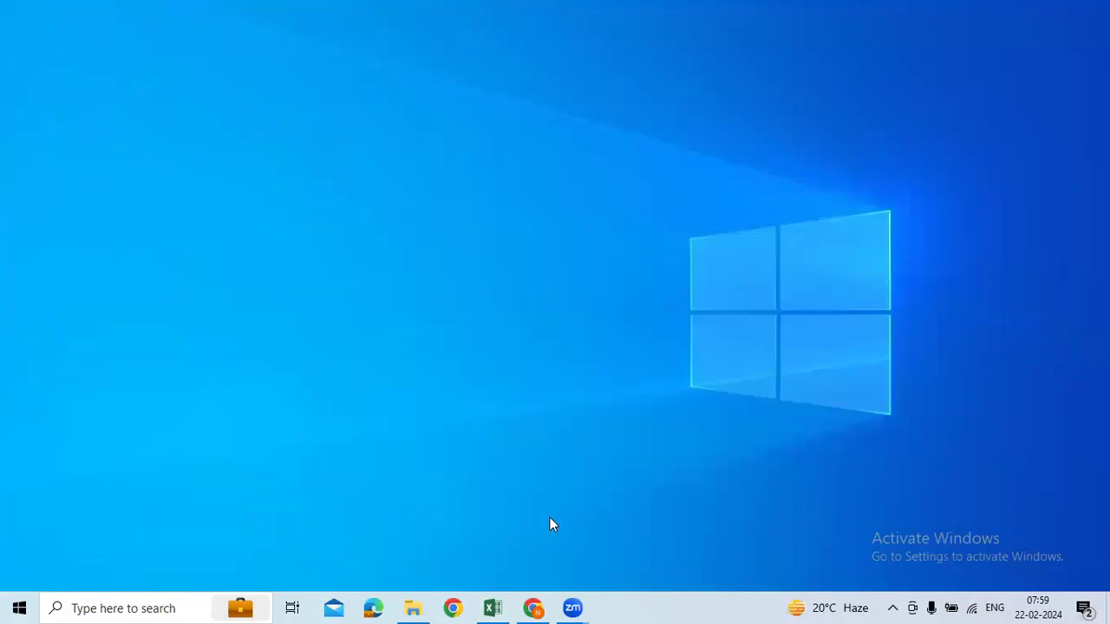
{"action": "mouse_move", "coordinate": [493, 607]}
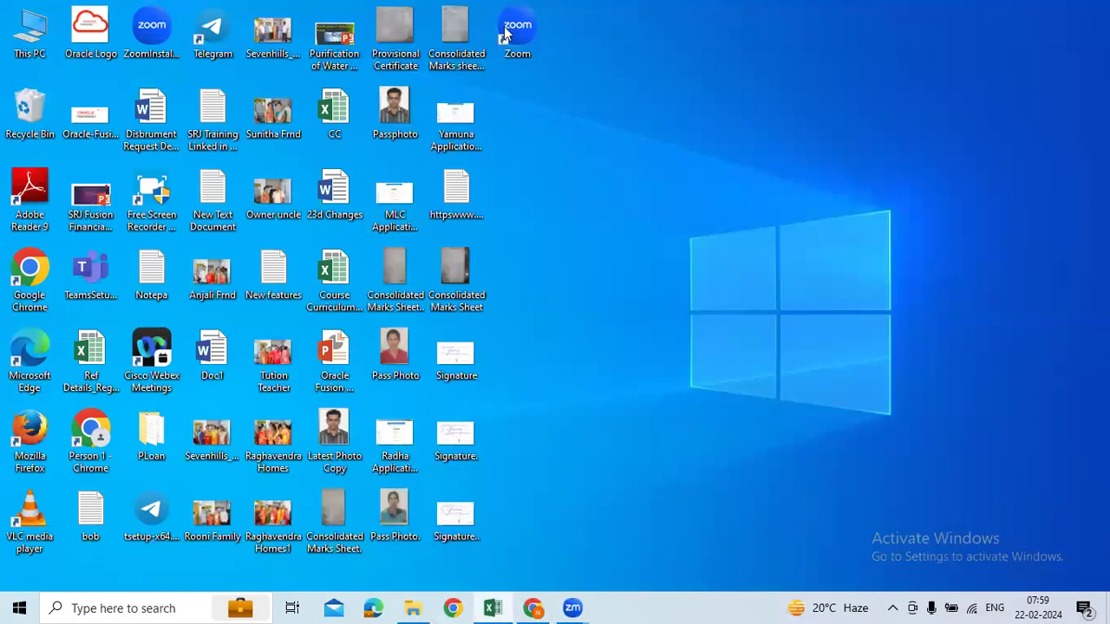
{"action": "key", "text": "alt+Tab"}
{"action": "key", "text": "Escape"}
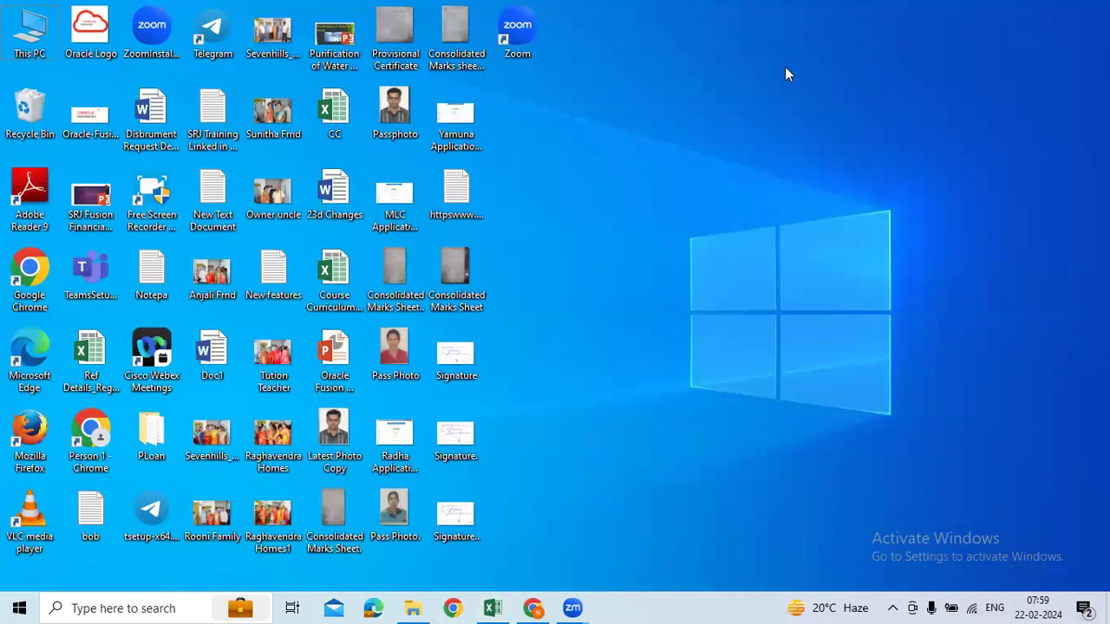